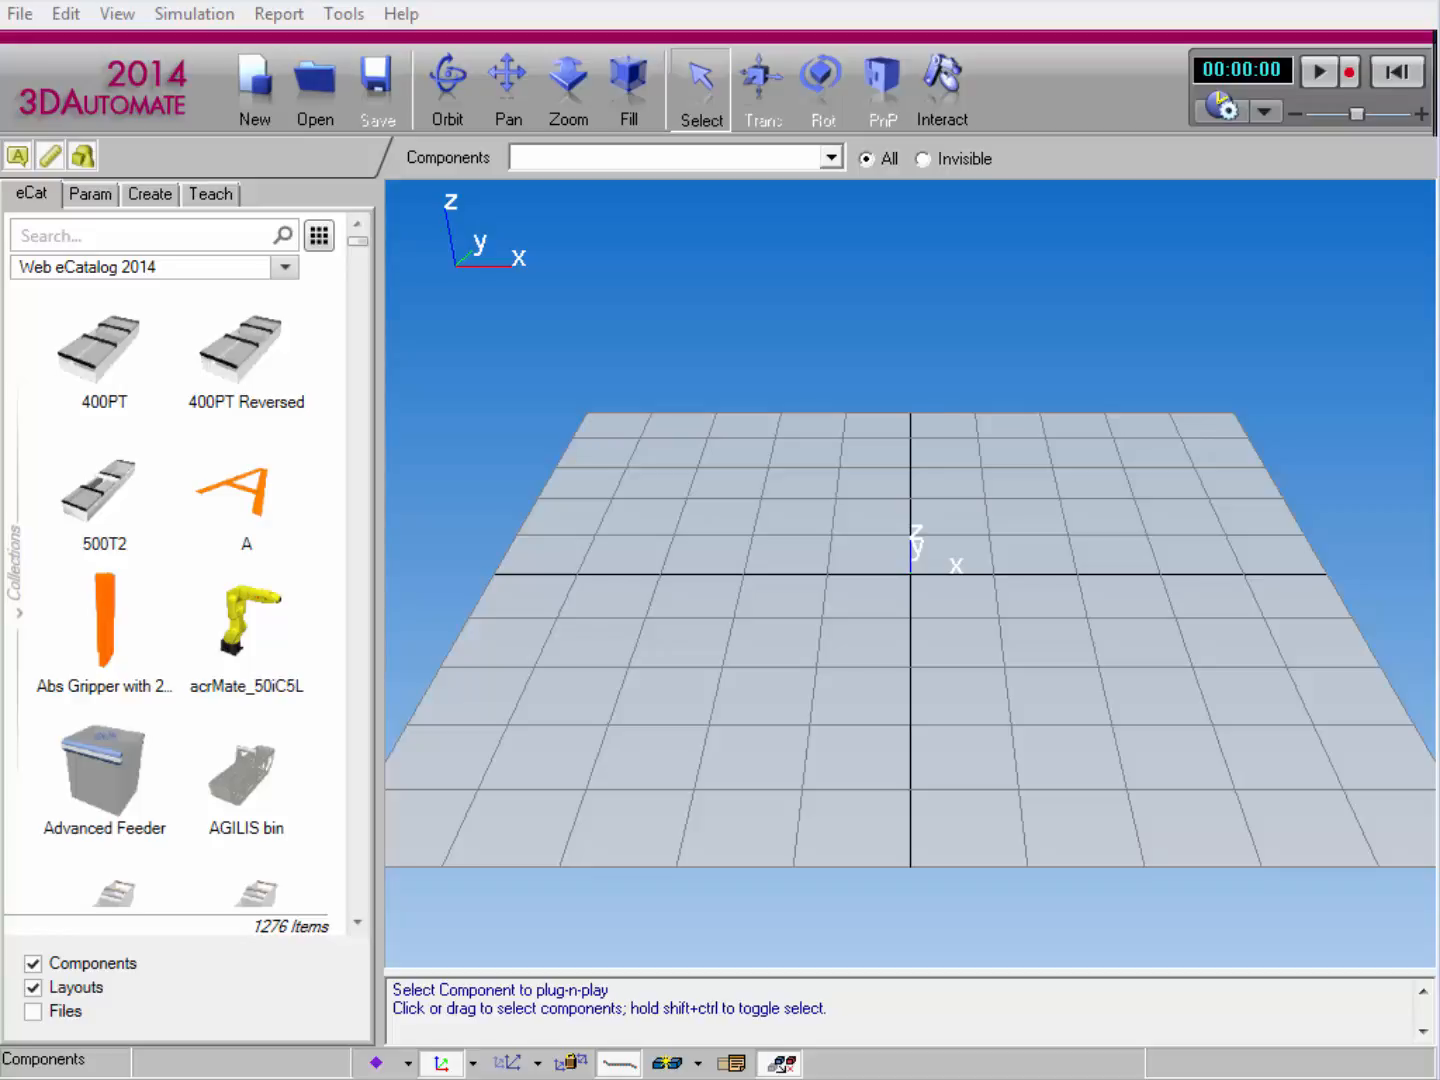
# Place an Advanced Feeder near the world origin and a Fly Camera from the Media Toolkit type collection beside it.
pyautogui.moveTo(135, 824); pyautogui.dragTo(881, 576)
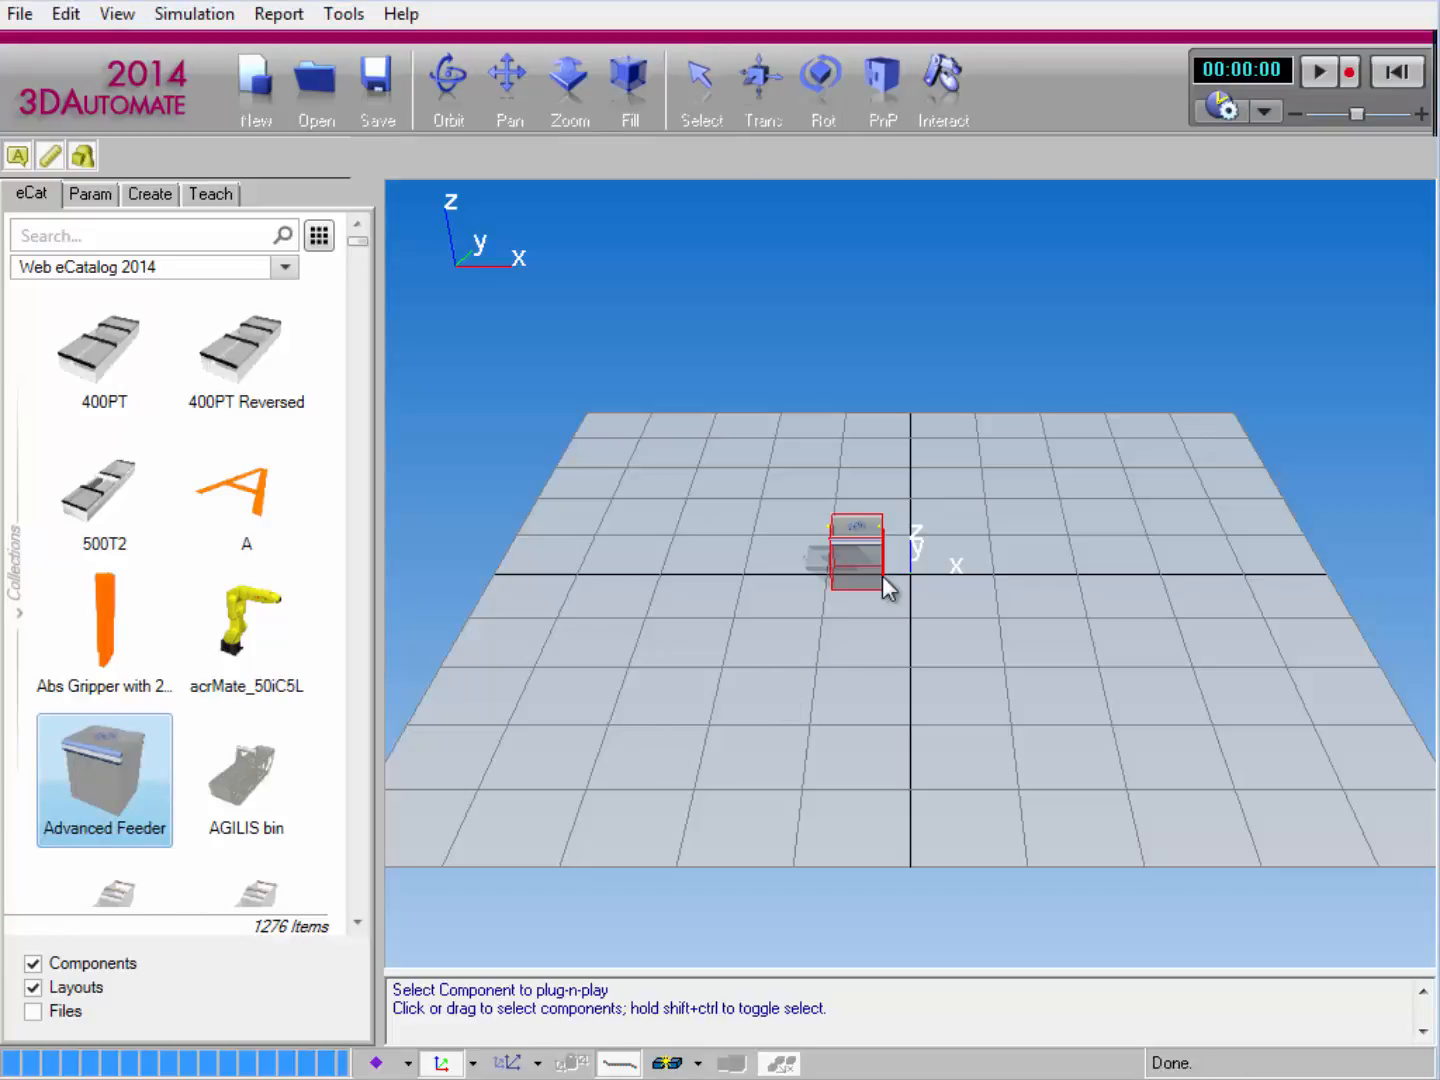
pyautogui.click(14, 561)
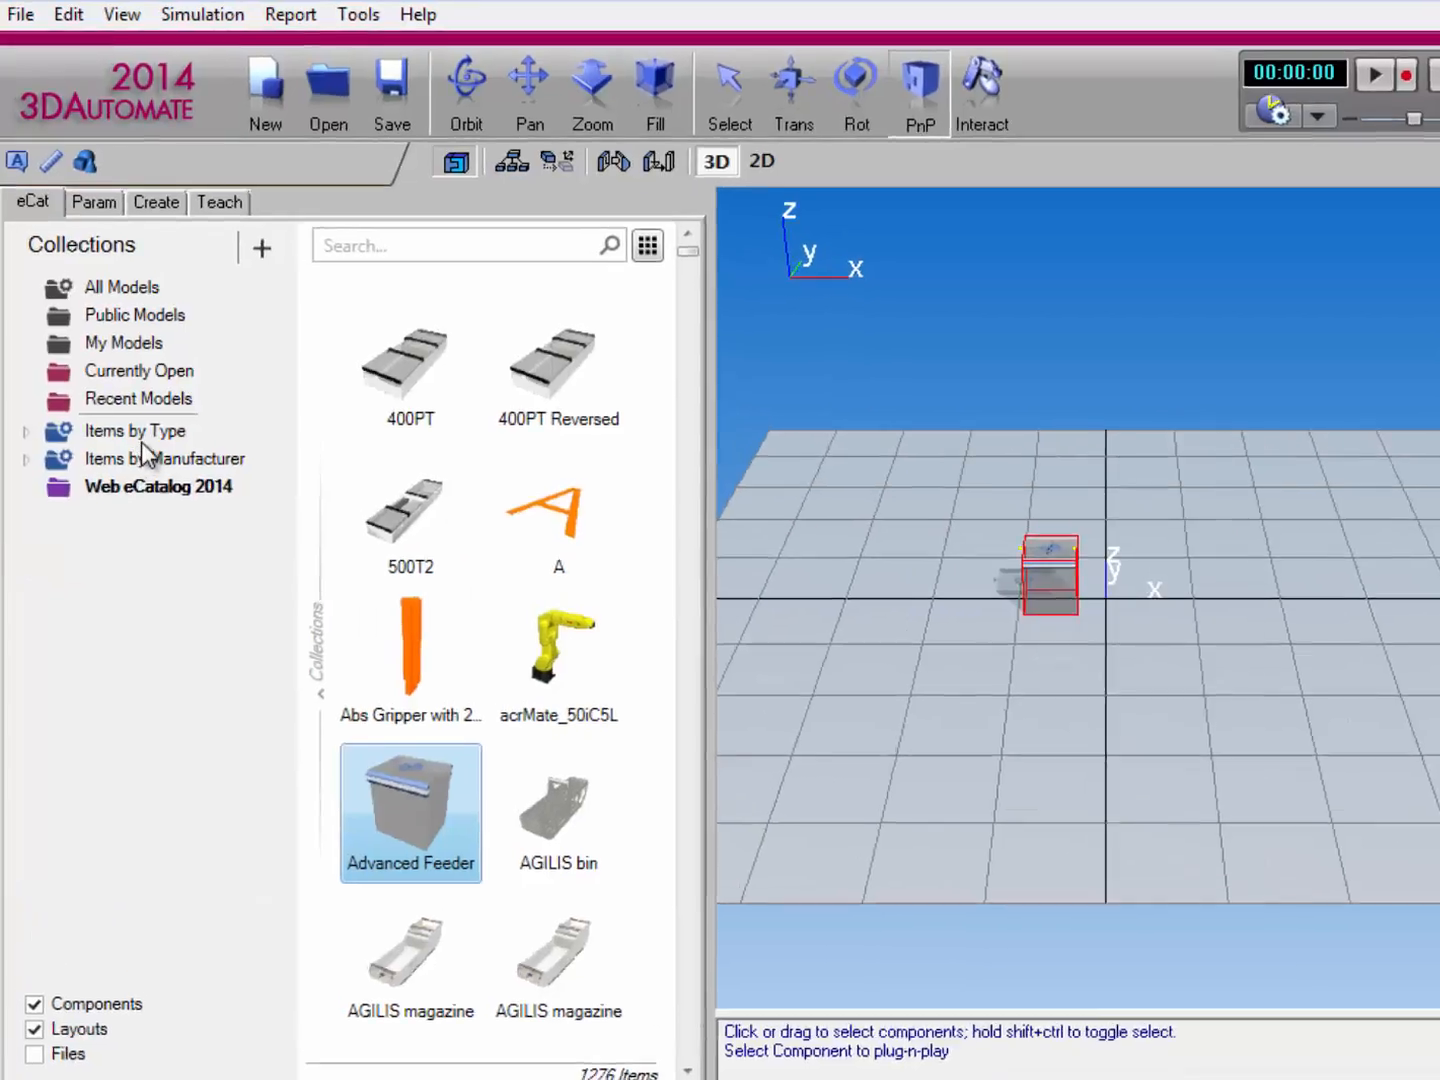
pyautogui.click(140, 432)
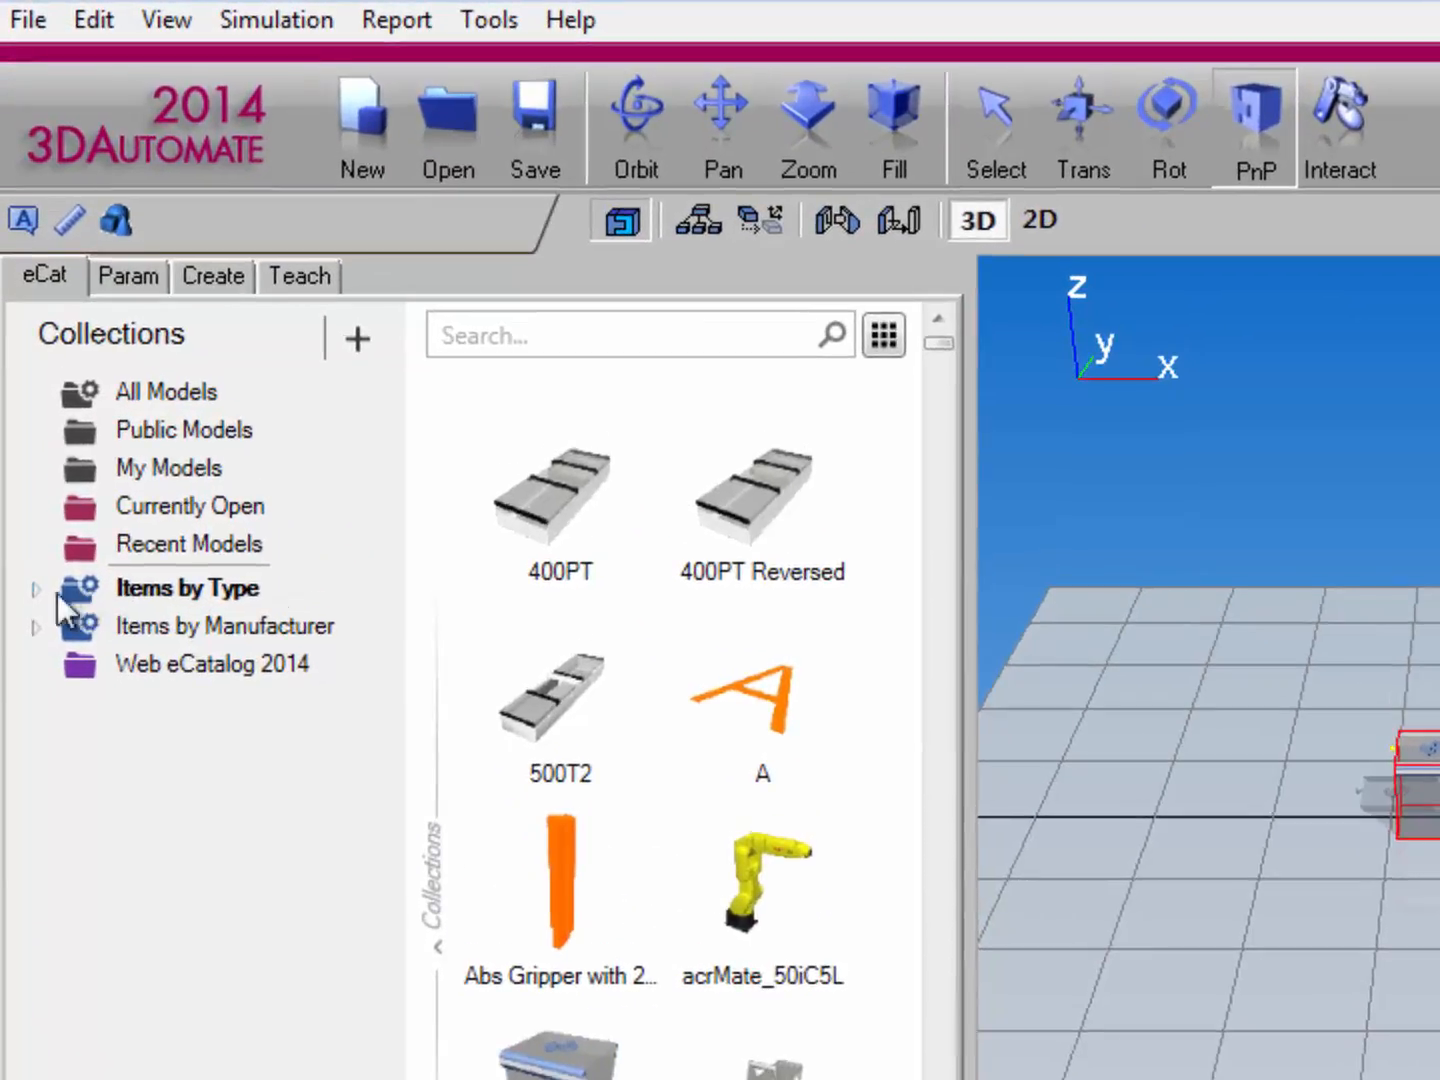
pyautogui.click(24, 431)
pyautogui.moveTo(386, 611); pyautogui.dragTo(364, 814)
pyautogui.click(213, 760)
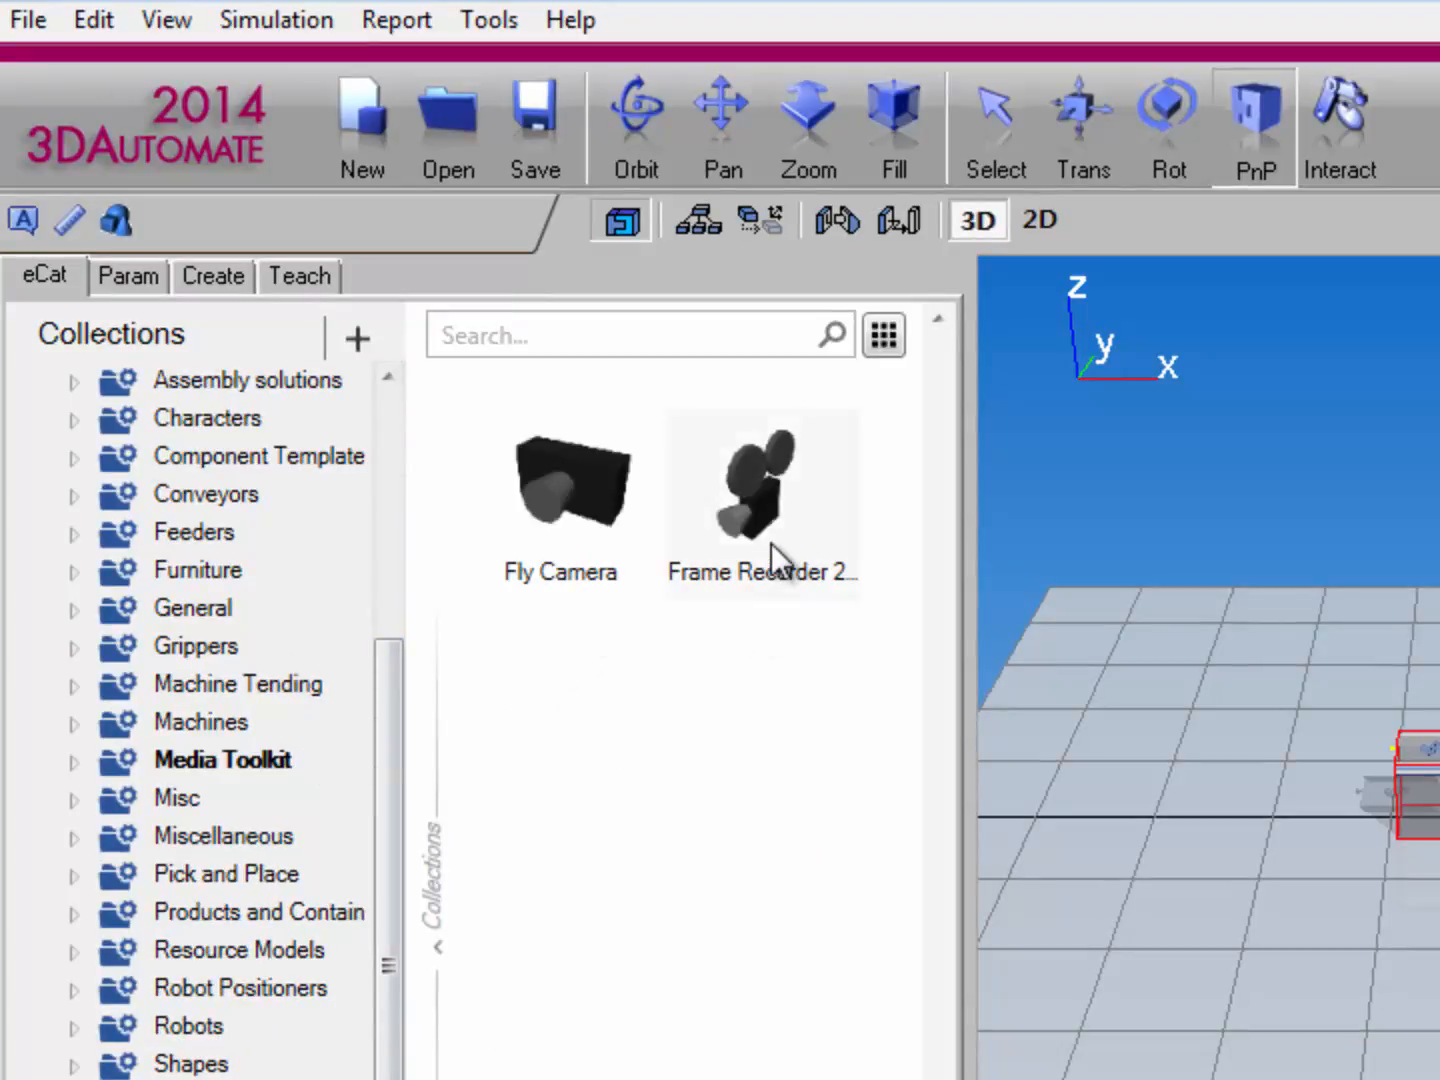
pyautogui.moveTo(770, 543)
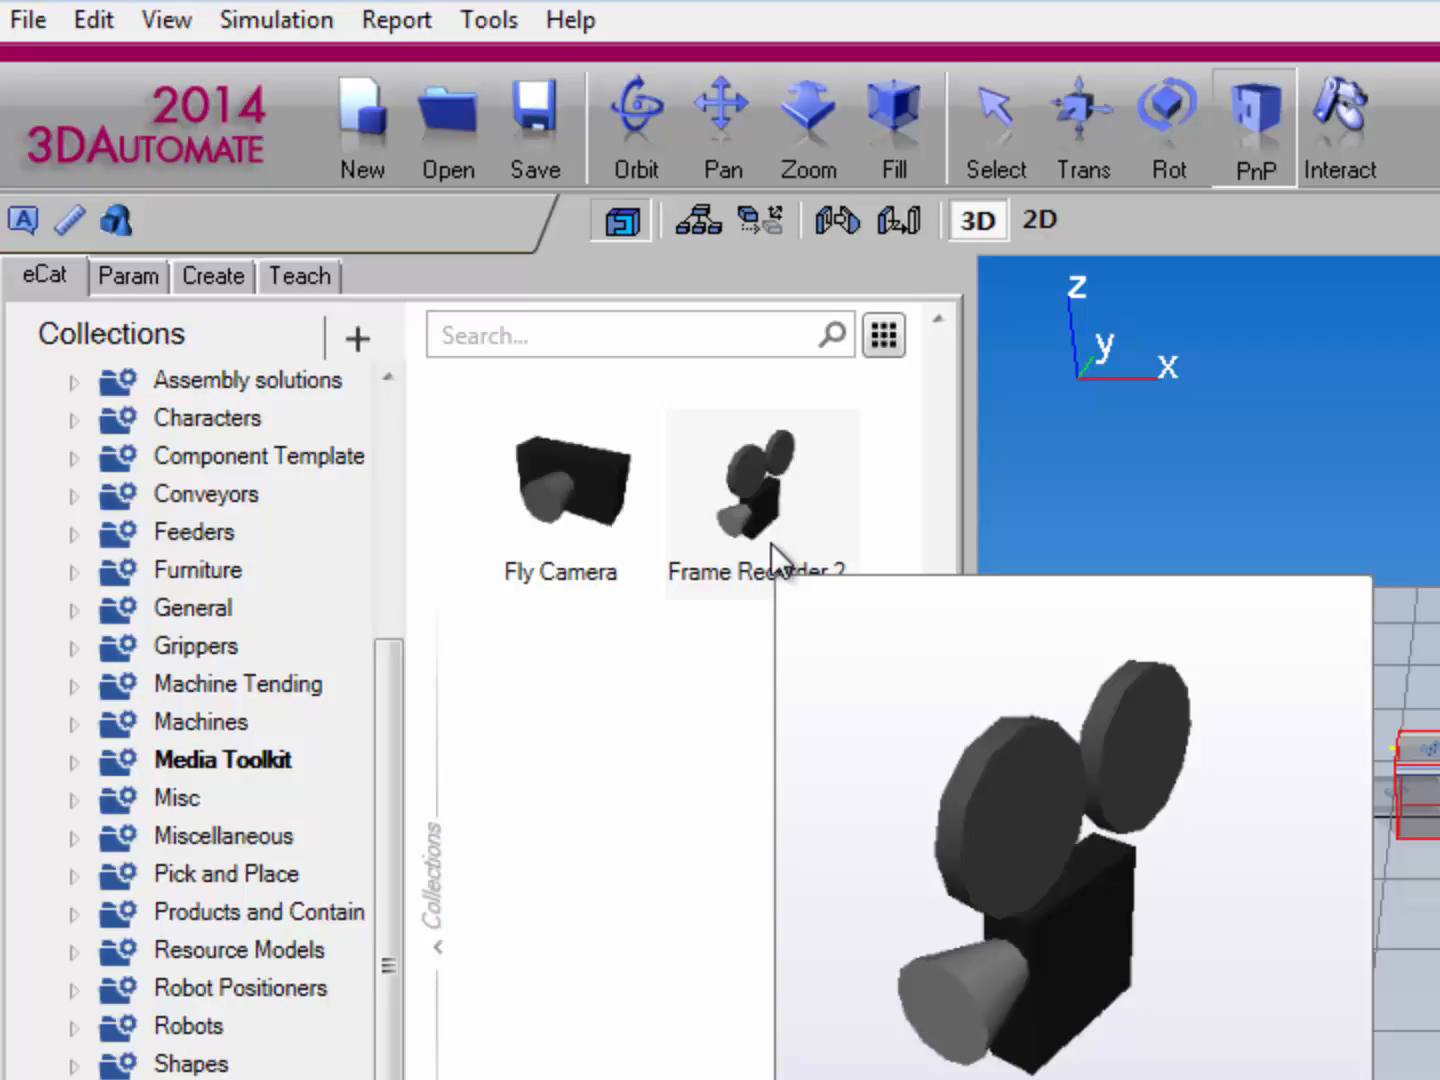
pyautogui.moveTo(589, 505); pyautogui.dragTo(1316, 845)
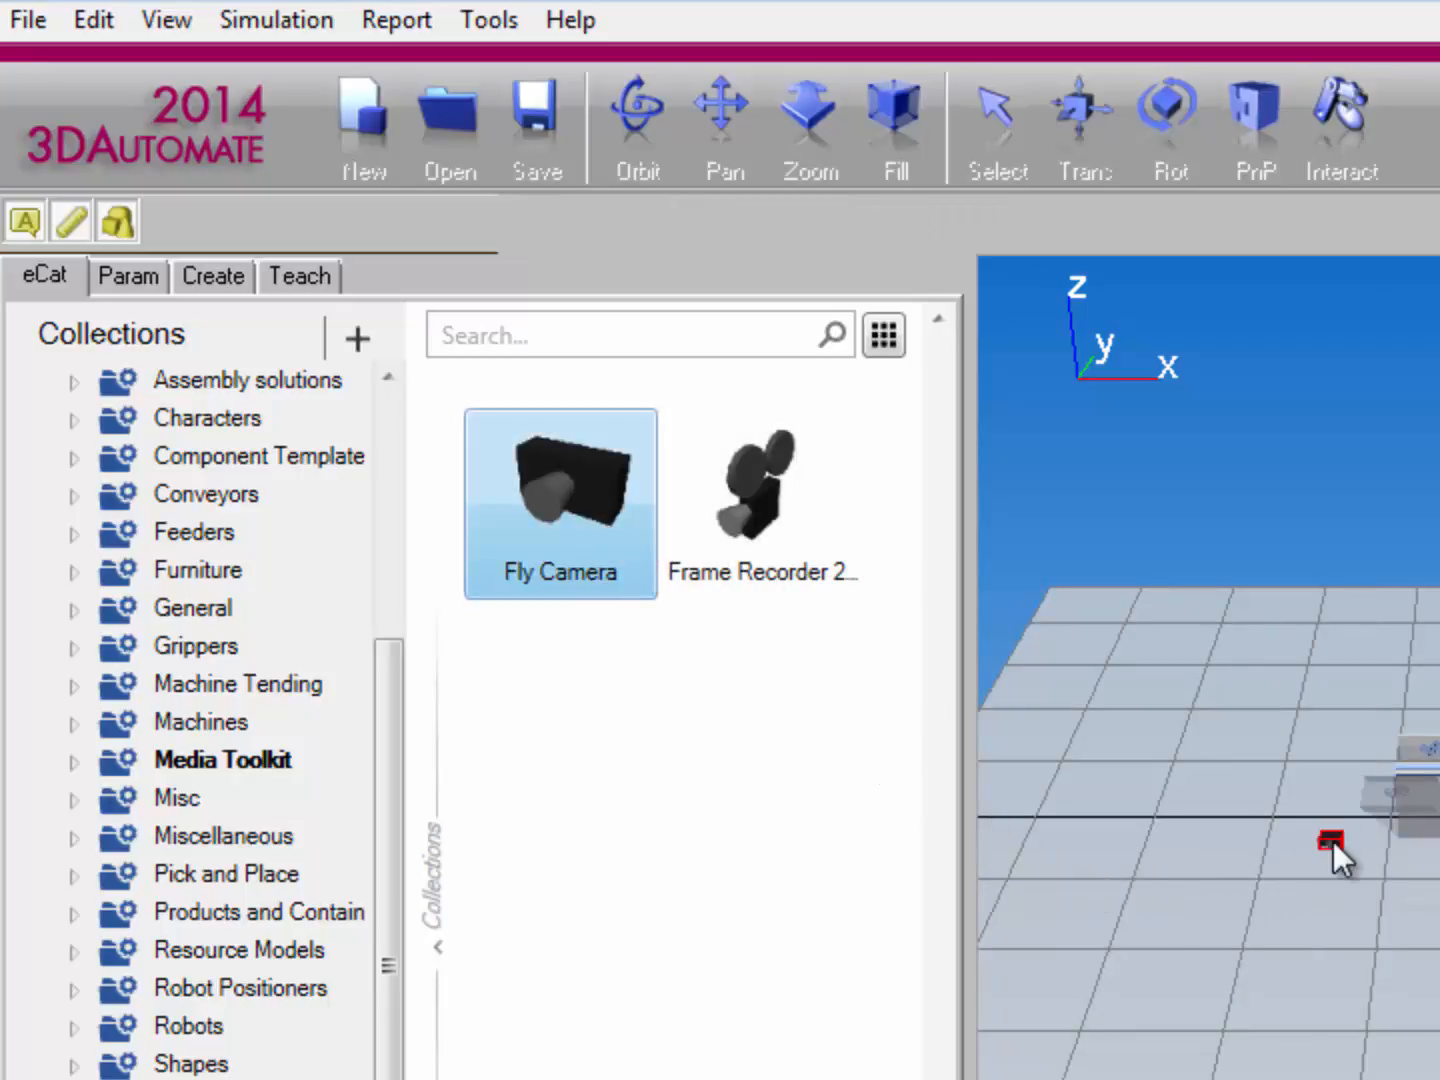
# Frame the Fly Camera and feeder in a close angled view and add it to the camera's views as Start.
pyautogui.click(131, 277)
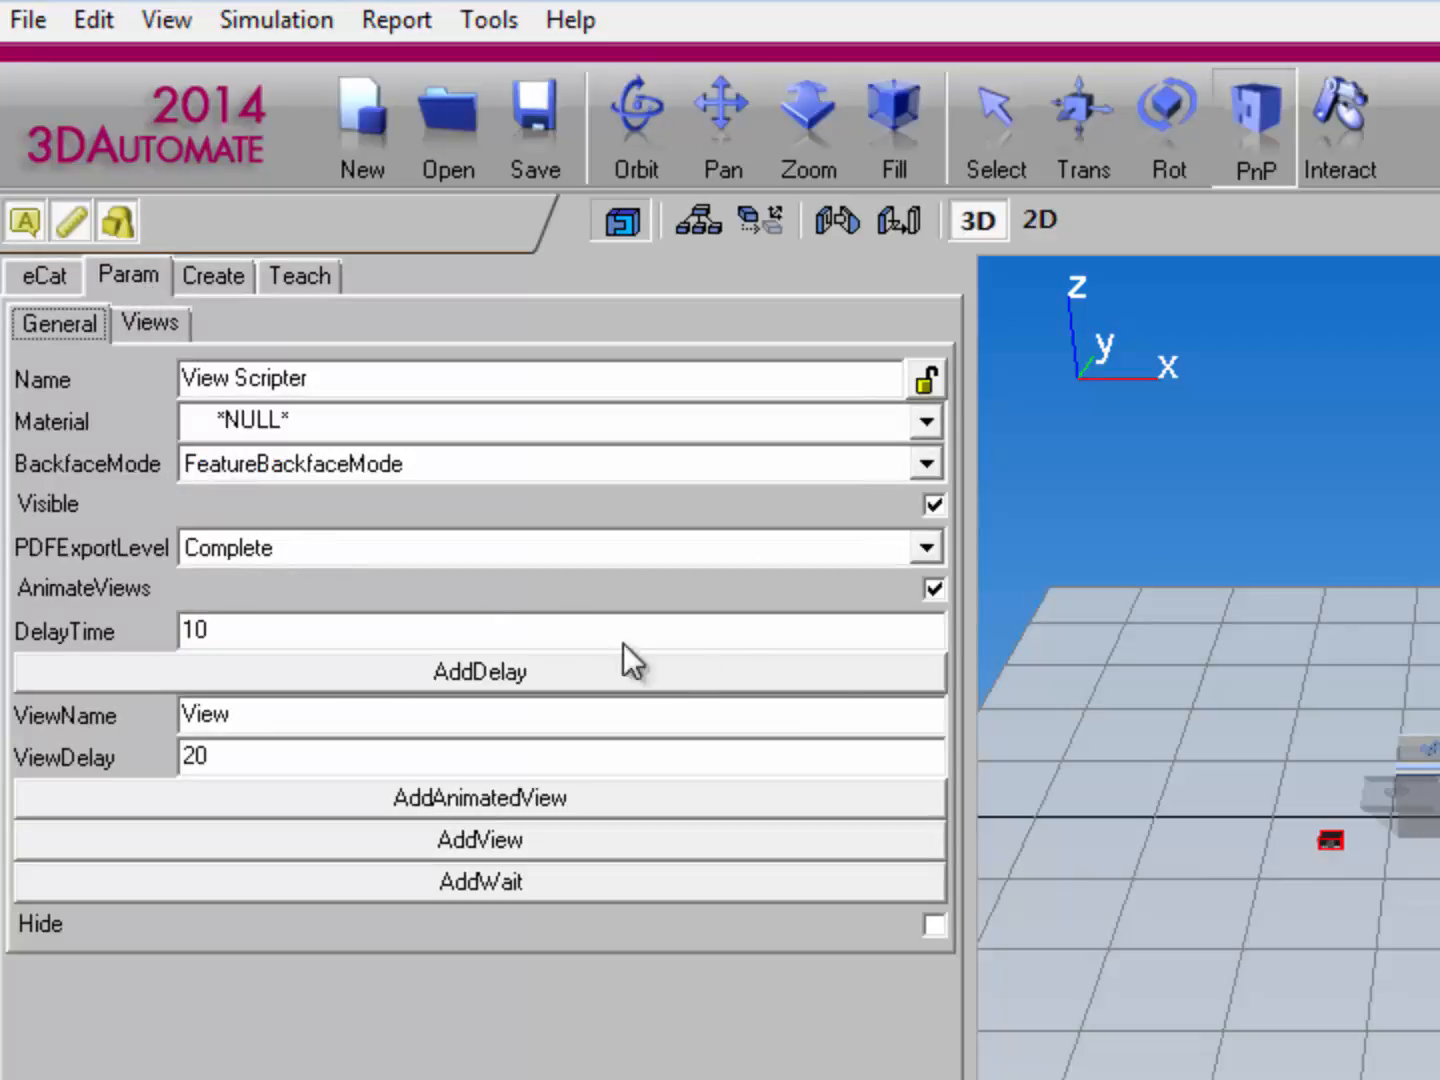
pyautogui.moveTo(945, 662); pyautogui.dragTo(173, 659)
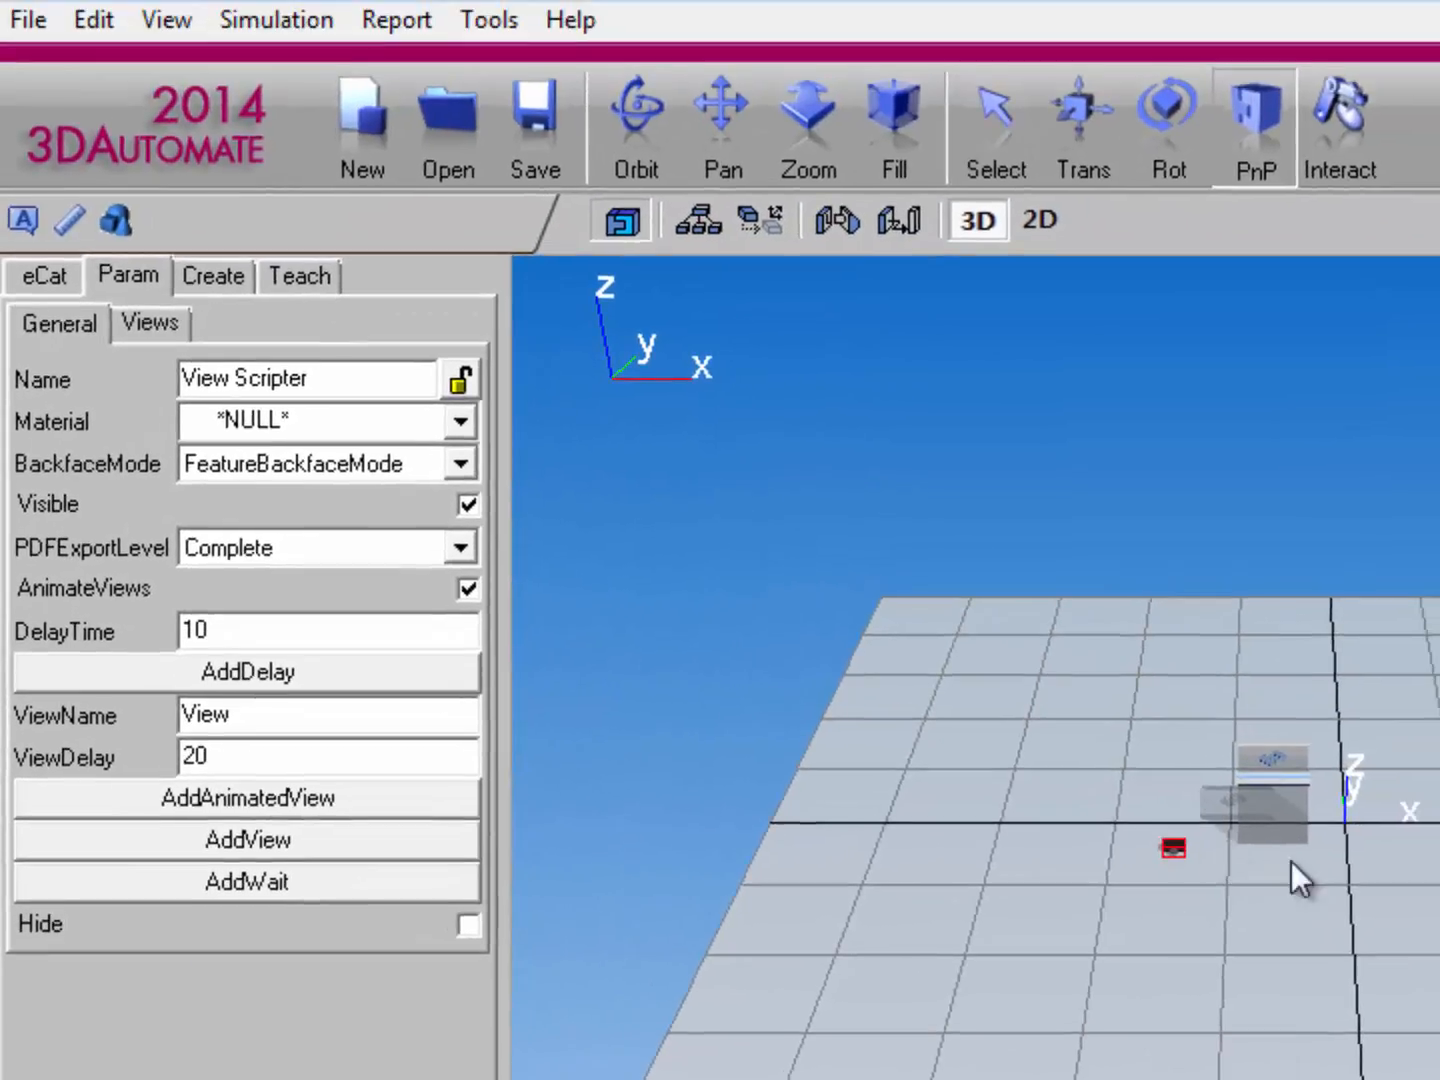
pyautogui.keyDown('shift'); pyautogui.moveTo(1291, 860); pyautogui.dragTo(1313, 625, button='right'); pyautogui.keyUp('shift')
pyautogui.moveTo(1280, 1073); pyautogui.dragTo(1110, 1076, button='right')
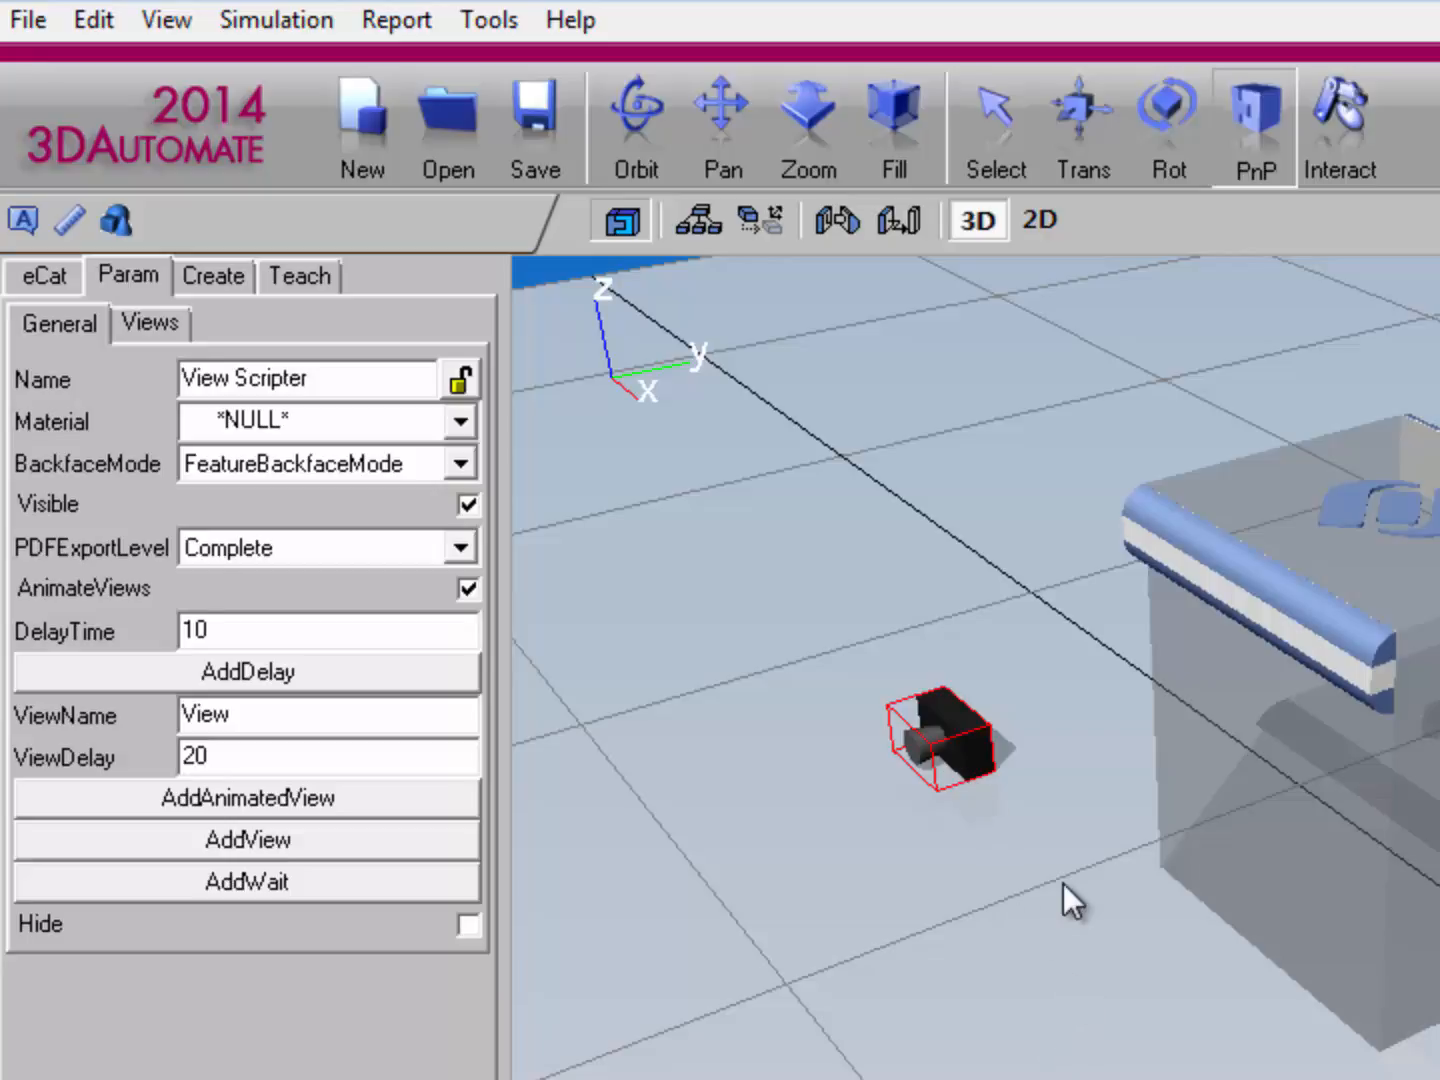
pyautogui.keyDown('shift'); pyautogui.moveTo(1063, 883); pyautogui.dragTo(1251, 870, button='right'); pyautogui.keyUp('shift')
pyautogui.moveTo(1251, 1046); pyautogui.dragTo(1199, 1012, button='right')
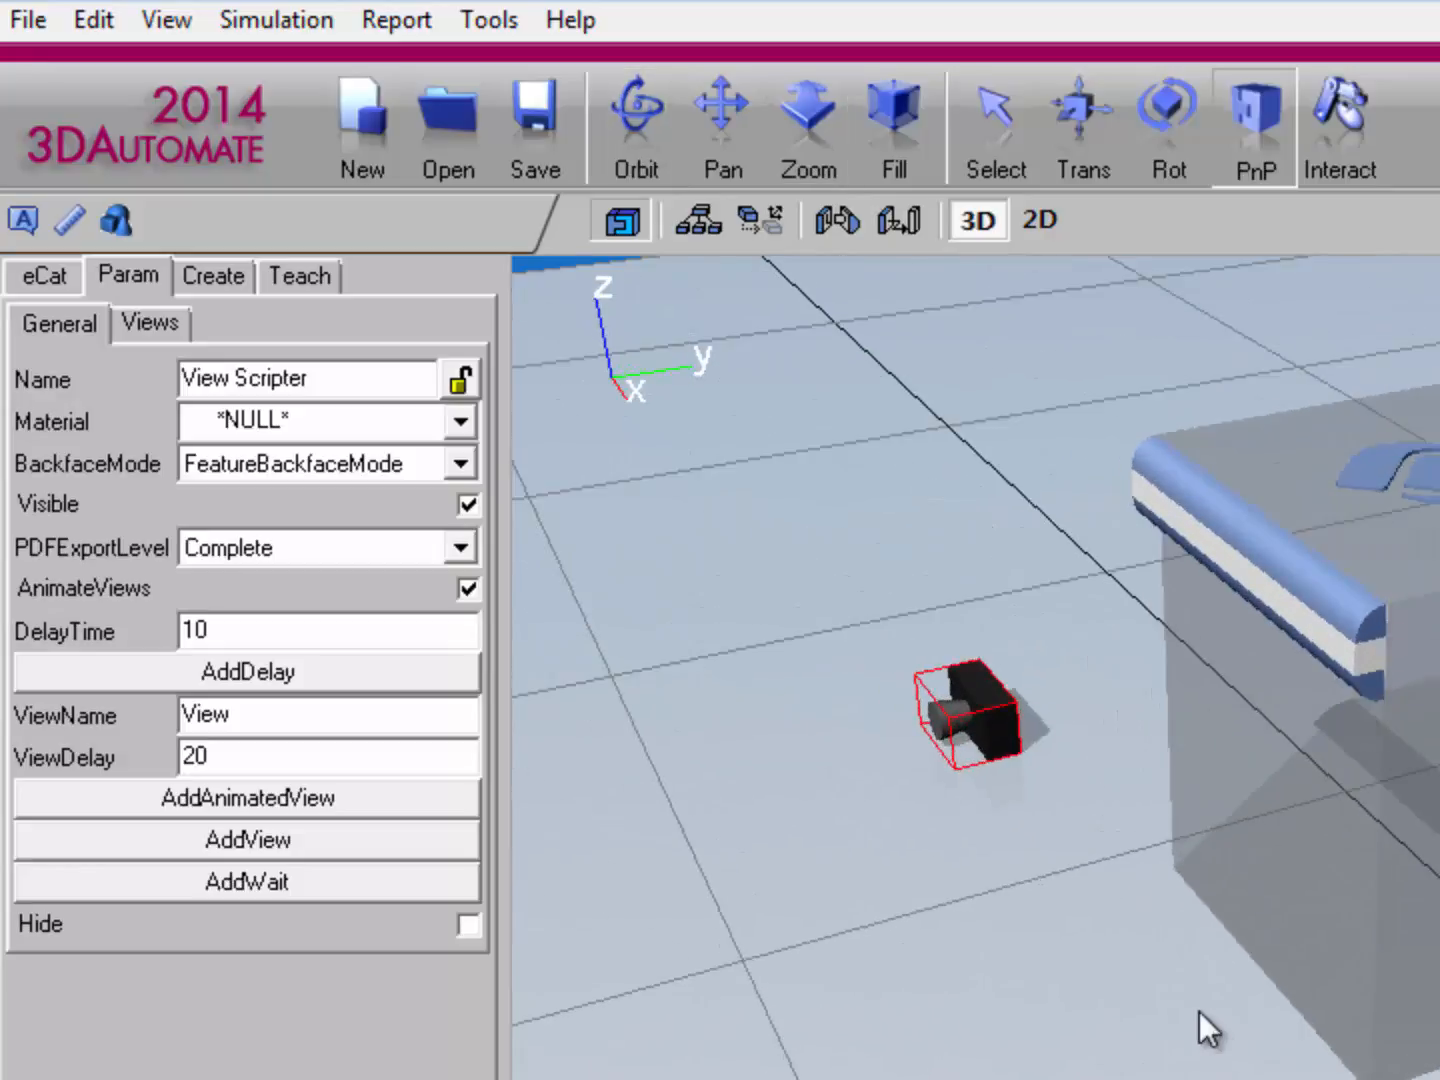
pyautogui.moveTo(363, 720); pyautogui.dragTo(142, 719)
pyautogui.write('Start')
pyautogui.click(259, 841)
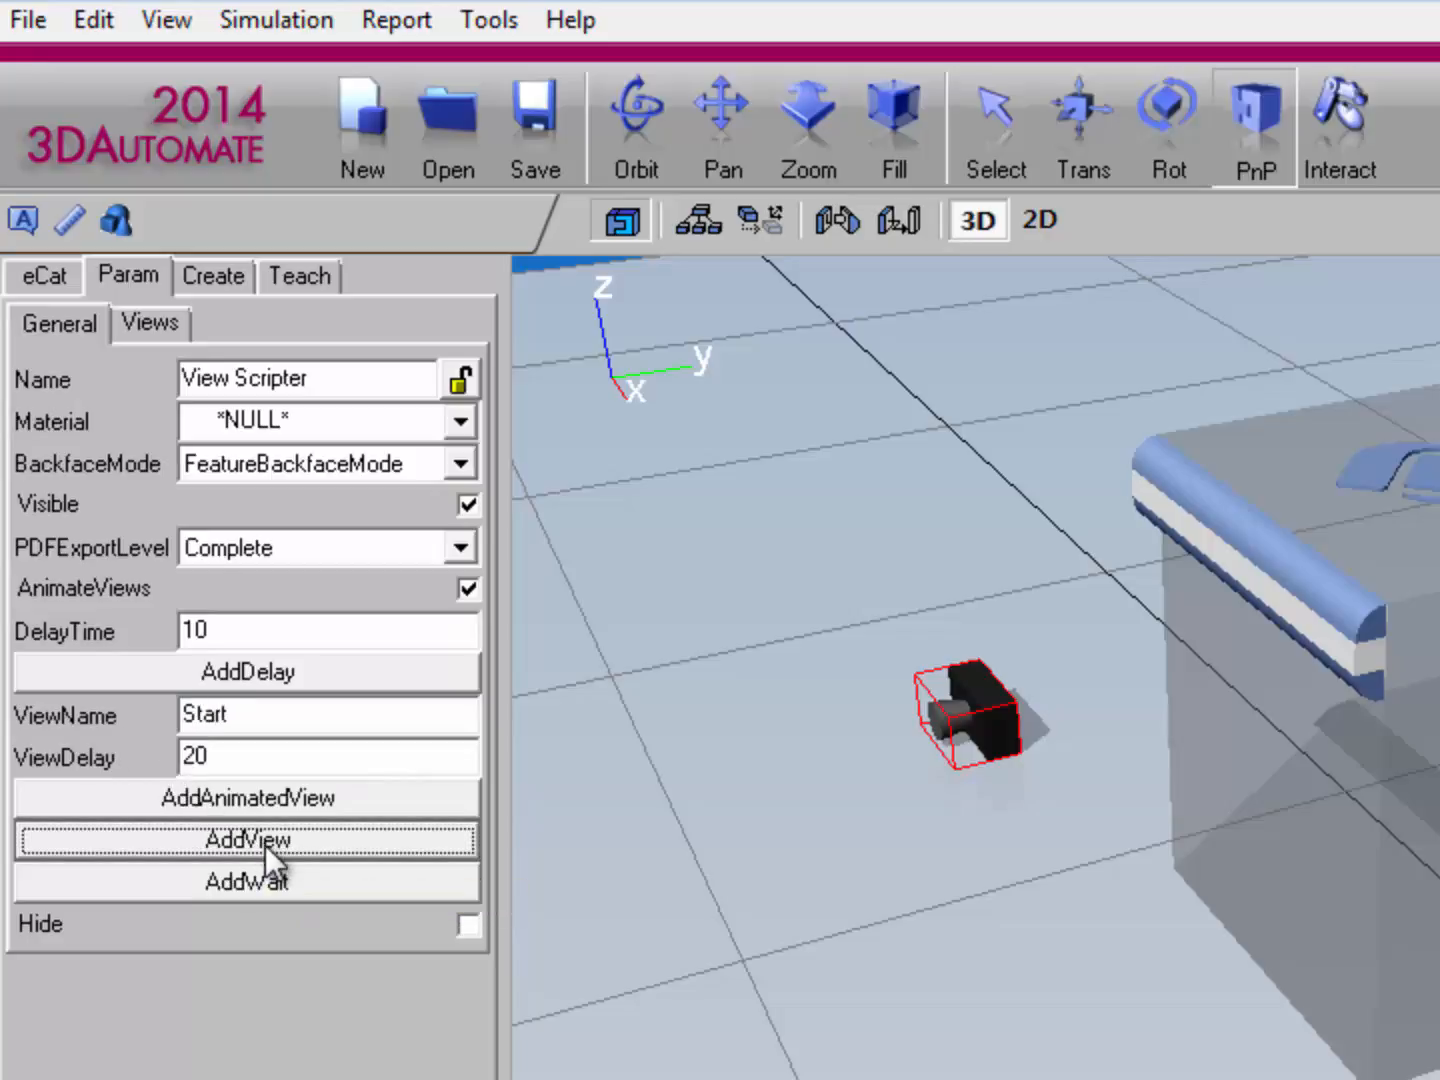
# Examine the command recorded for the Start view in the Fly Camera's Views note.
pyautogui.click(152, 323)
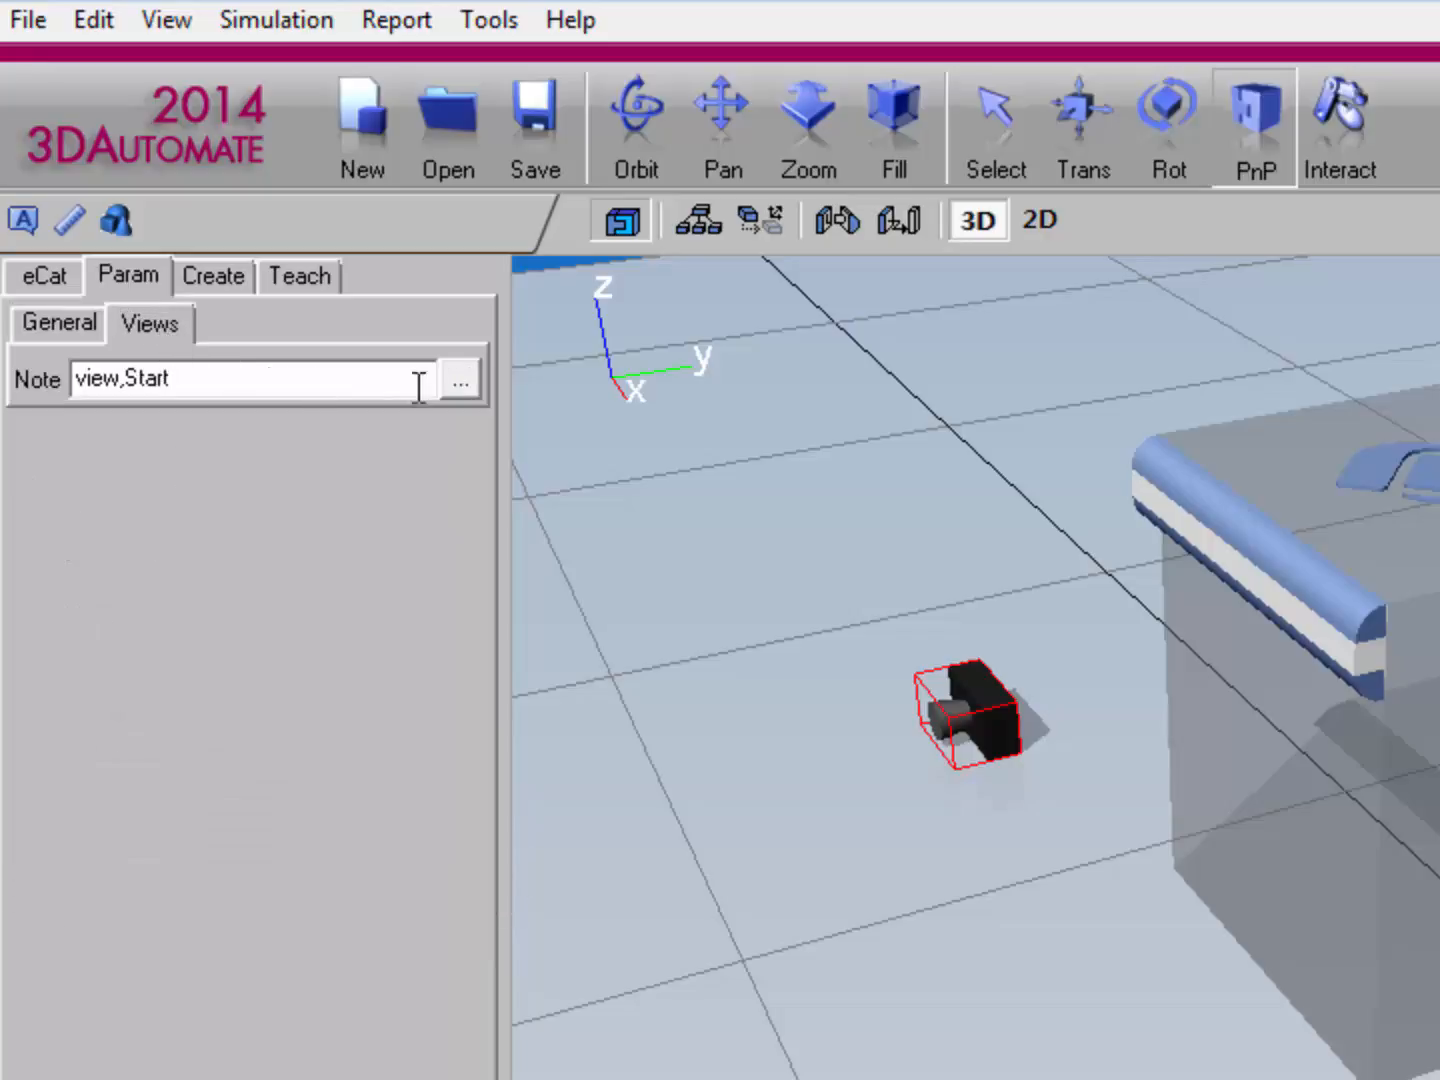
pyautogui.click(460, 379)
pyautogui.moveTo(537, 699); pyautogui.dragTo(305, 703)
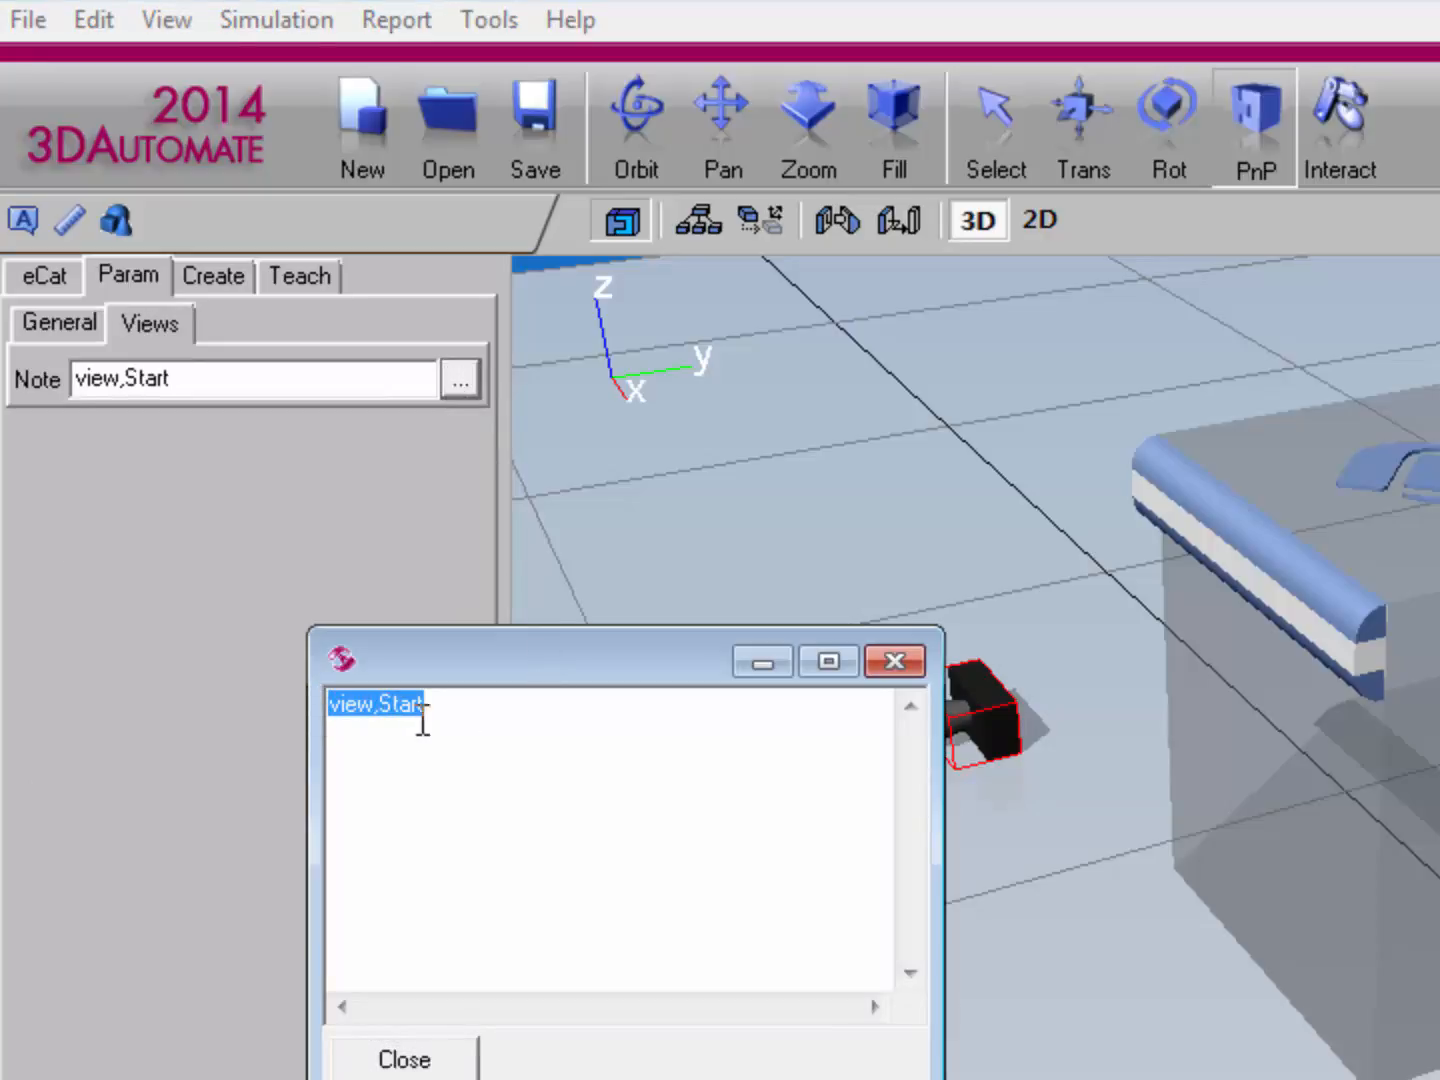
pyautogui.click(406, 1060)
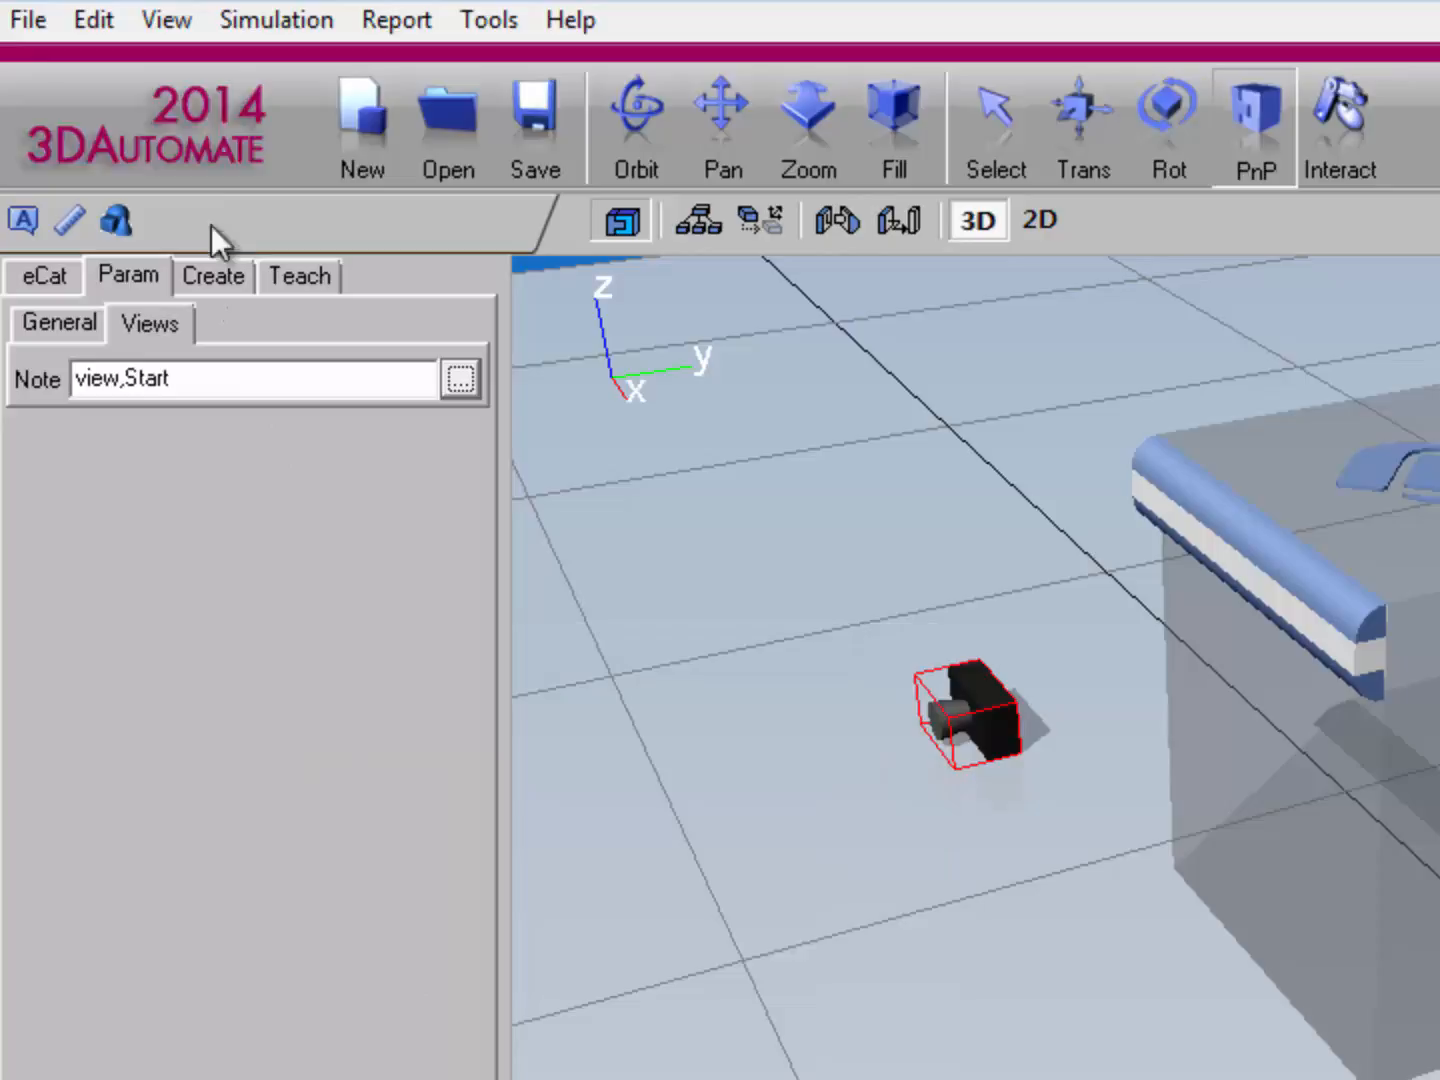
# Check for Start among the saved user views and run the simulation from a distant viewpoint to test it.
pyautogui.click(166, 23)
pyautogui.moveTo(146, 268)
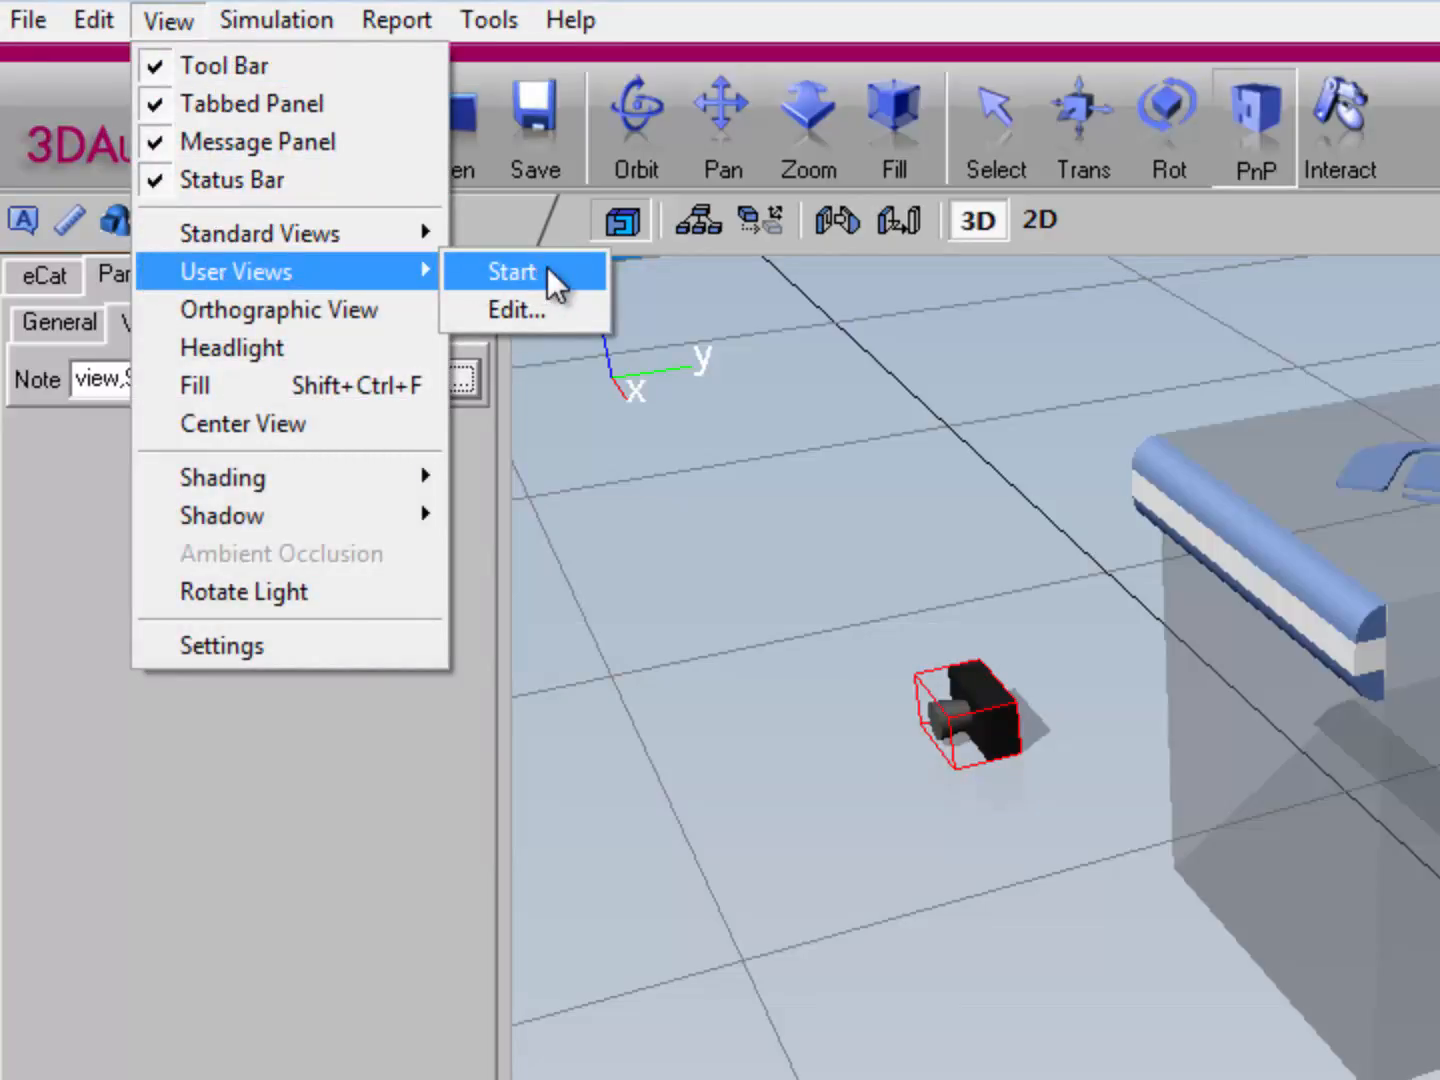
pyautogui.click(247, 796)
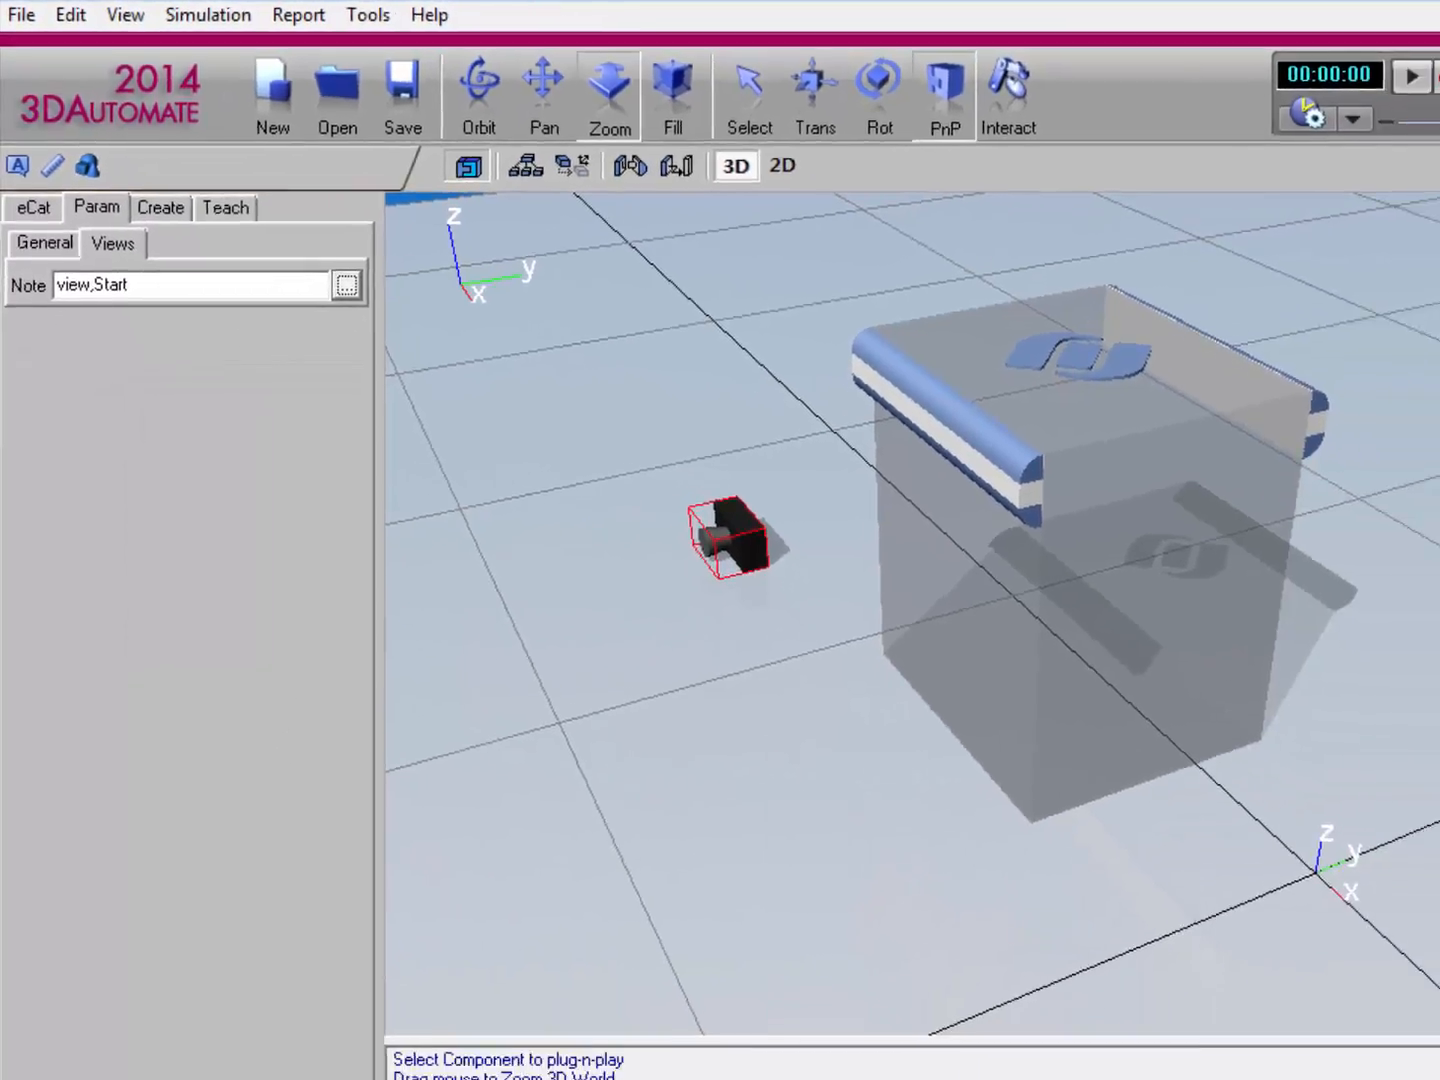
pyautogui.keyDown('shift'); pyautogui.moveTo(1213, 482); pyautogui.dragTo(1131, 589, button='right'); pyautogui.keyUp('shift')
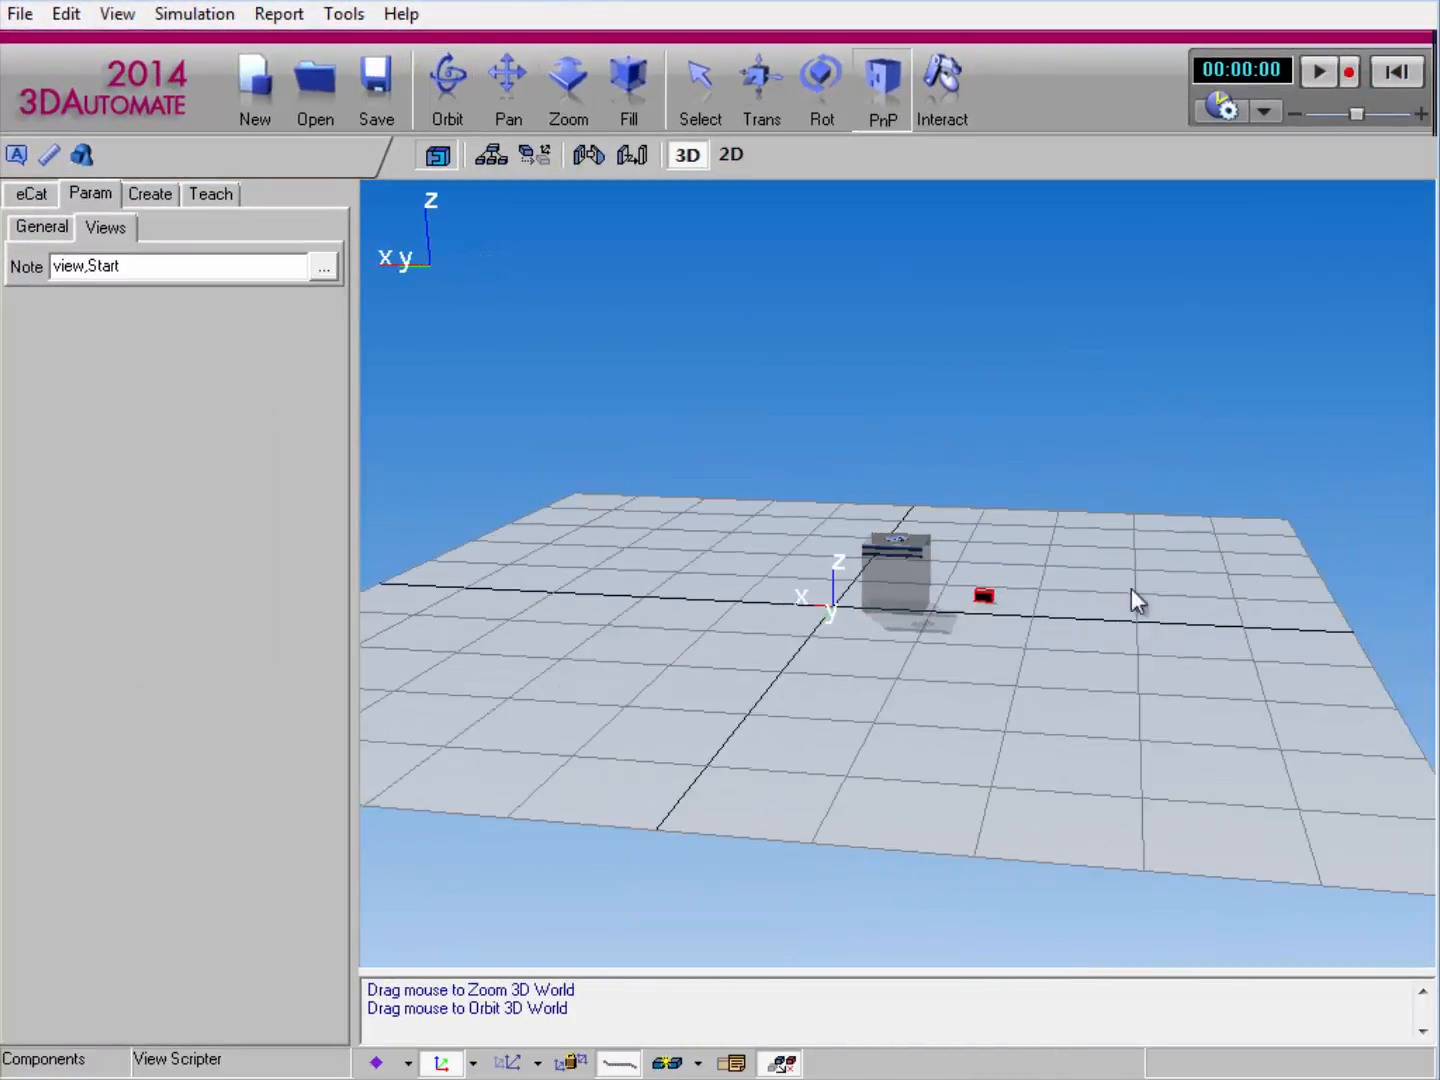
pyautogui.click(1321, 72)
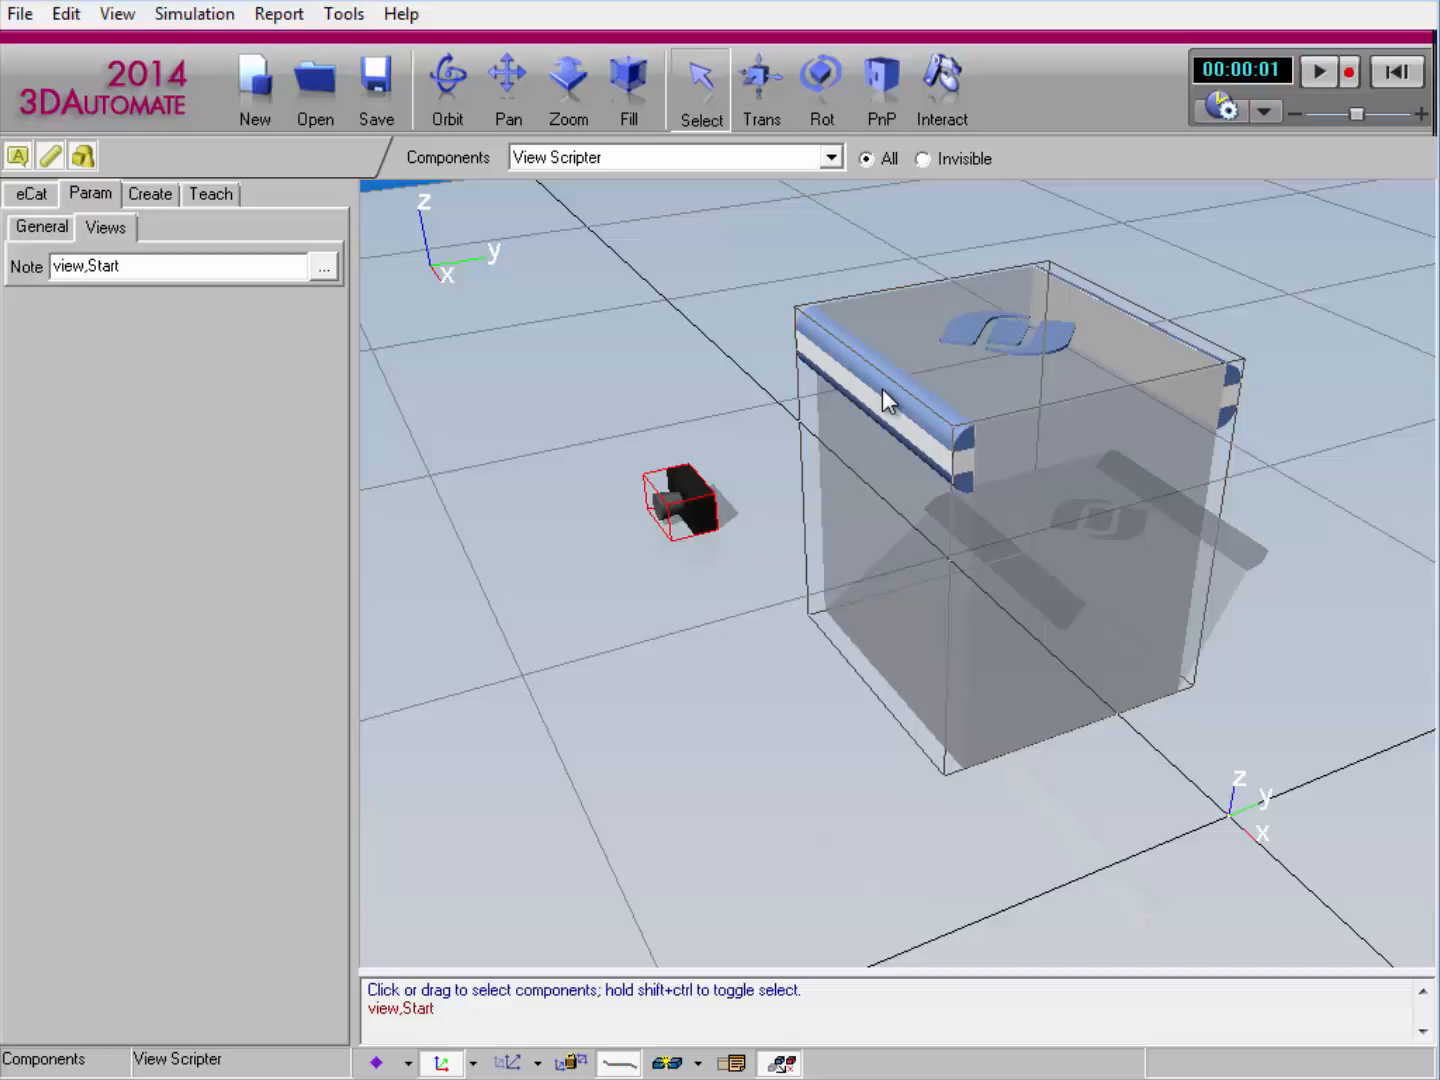
# Orbit to the feeder's opposite side and add that viewpoint as an animated view named Finish with a view delay of 10.
pyautogui.moveTo(815, 789); pyautogui.dragTo(573, 794, button='right')
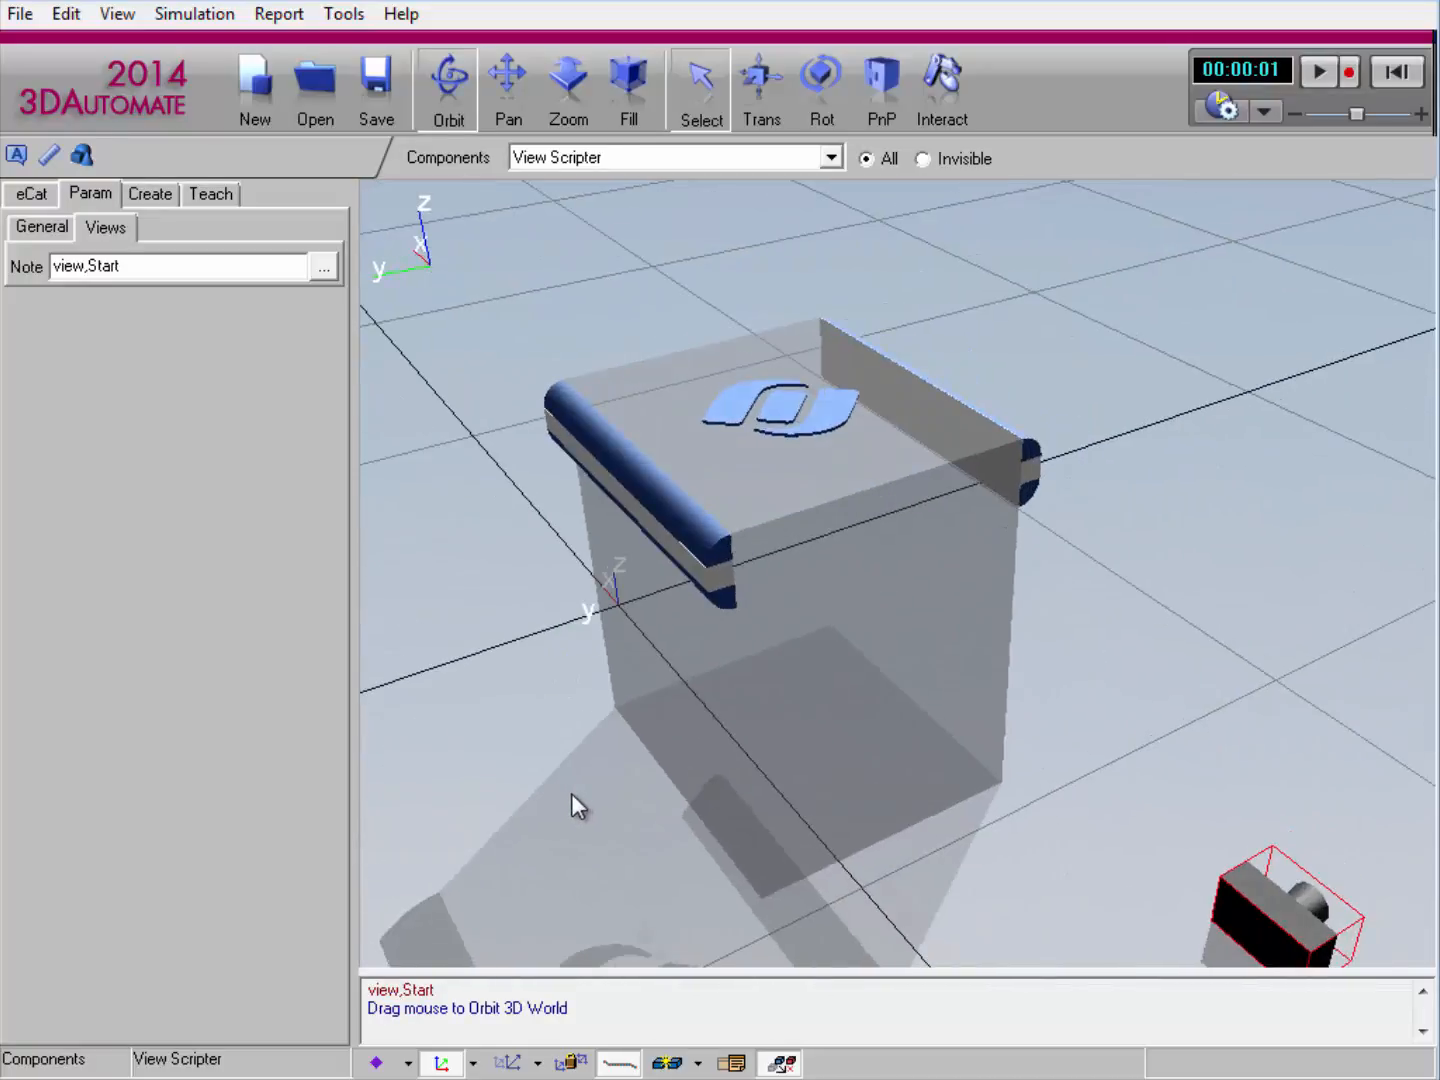
pyautogui.click(57, 230)
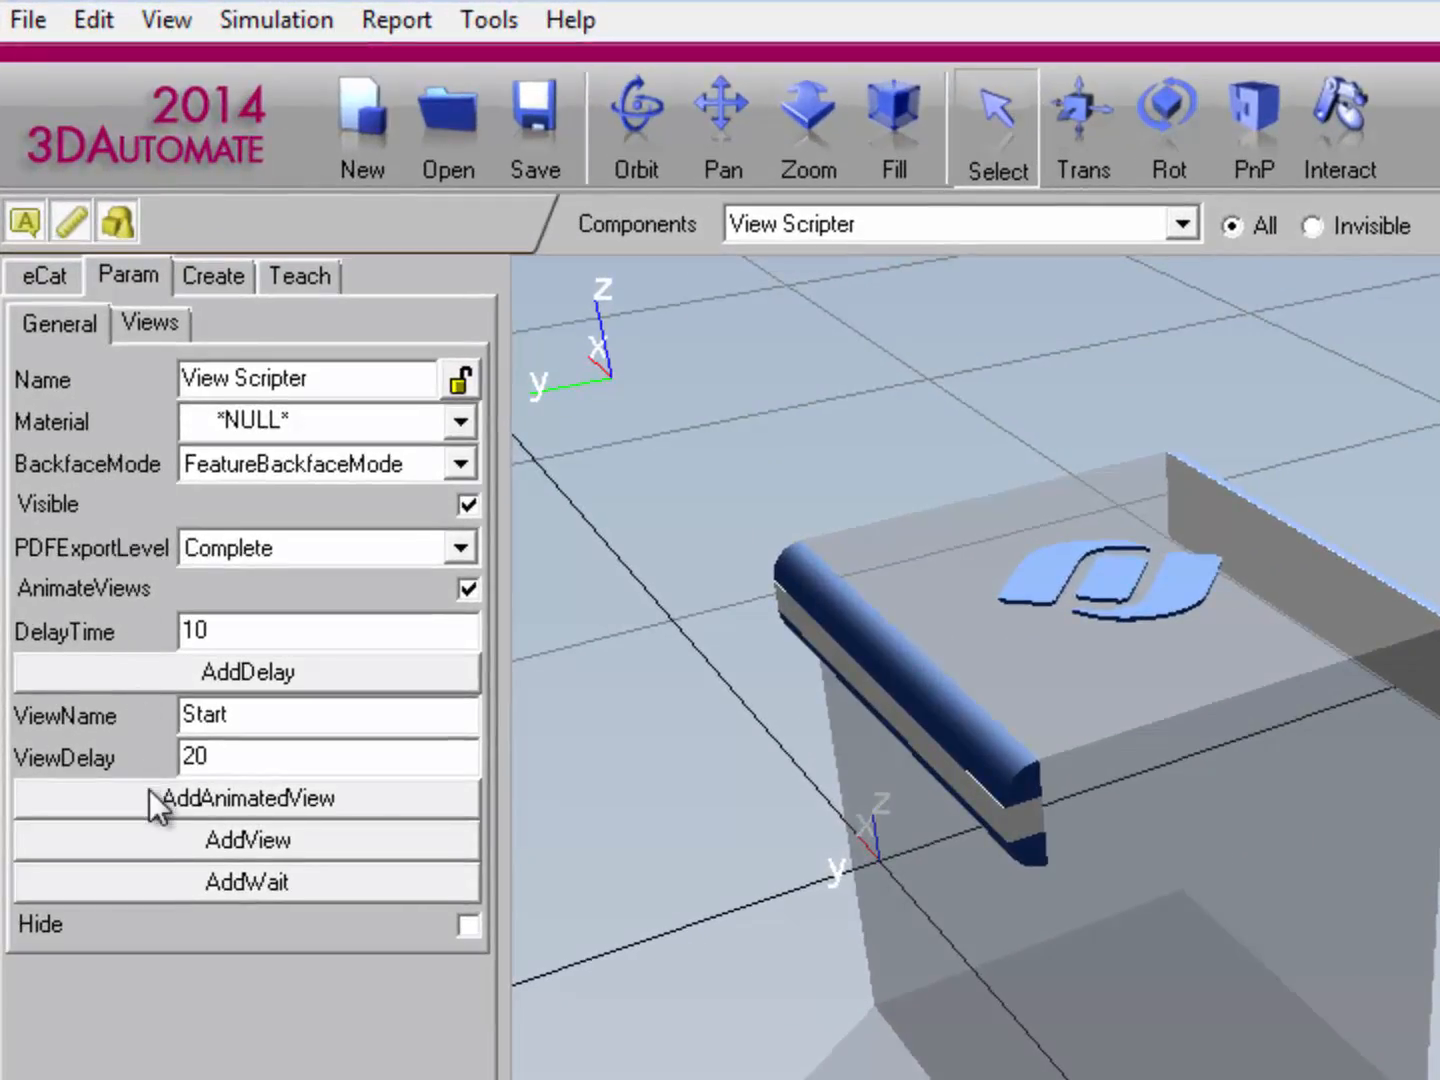
pyautogui.moveTo(244, 718); pyautogui.dragTo(149, 703)
pyautogui.write('Finish')
pyautogui.press('Tab')
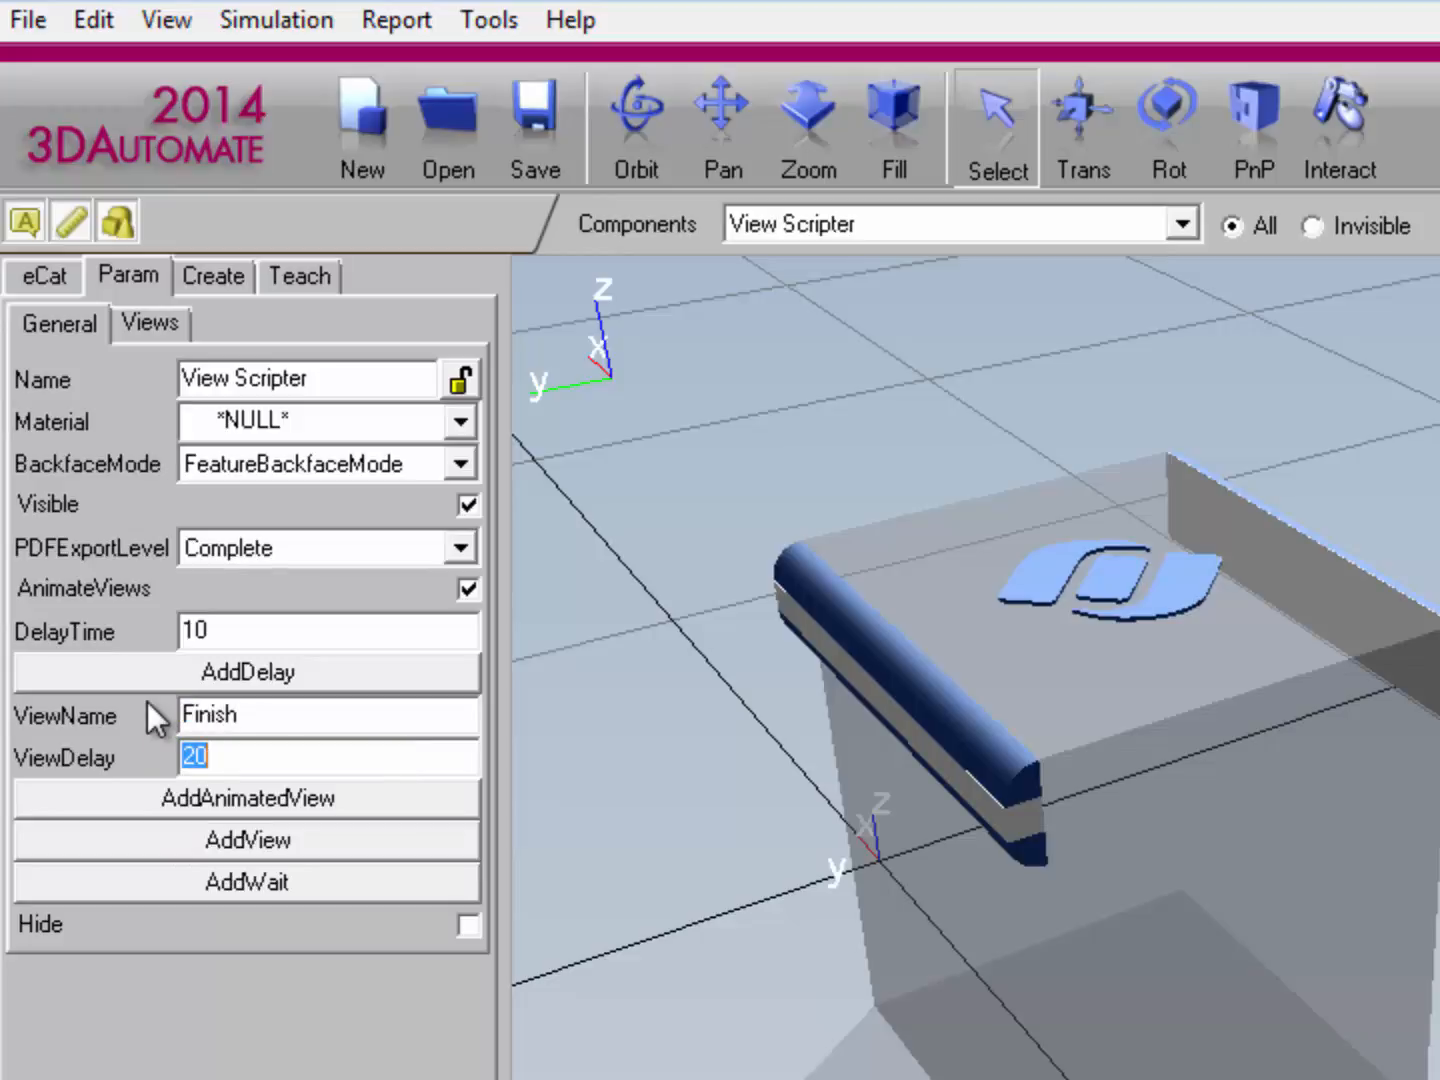
pyautogui.write('10')
pyautogui.click(145, 788)
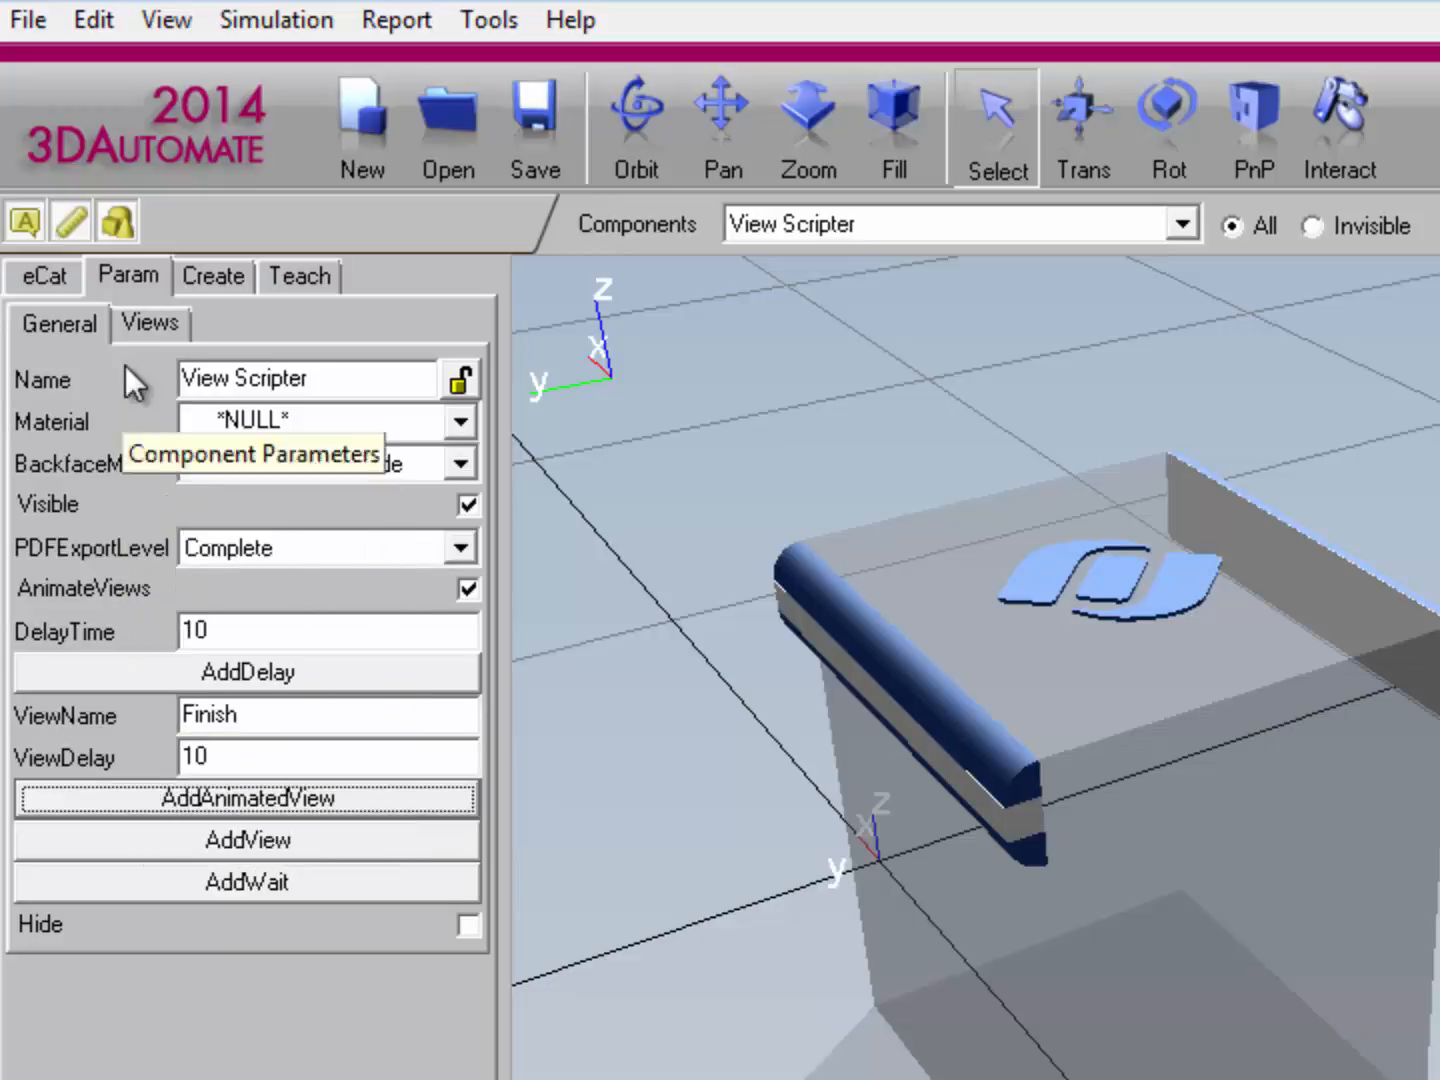
# Review the Start and Finish command lines in the Fly Camera's Views note.
pyautogui.click(148, 324)
pyautogui.click(461, 381)
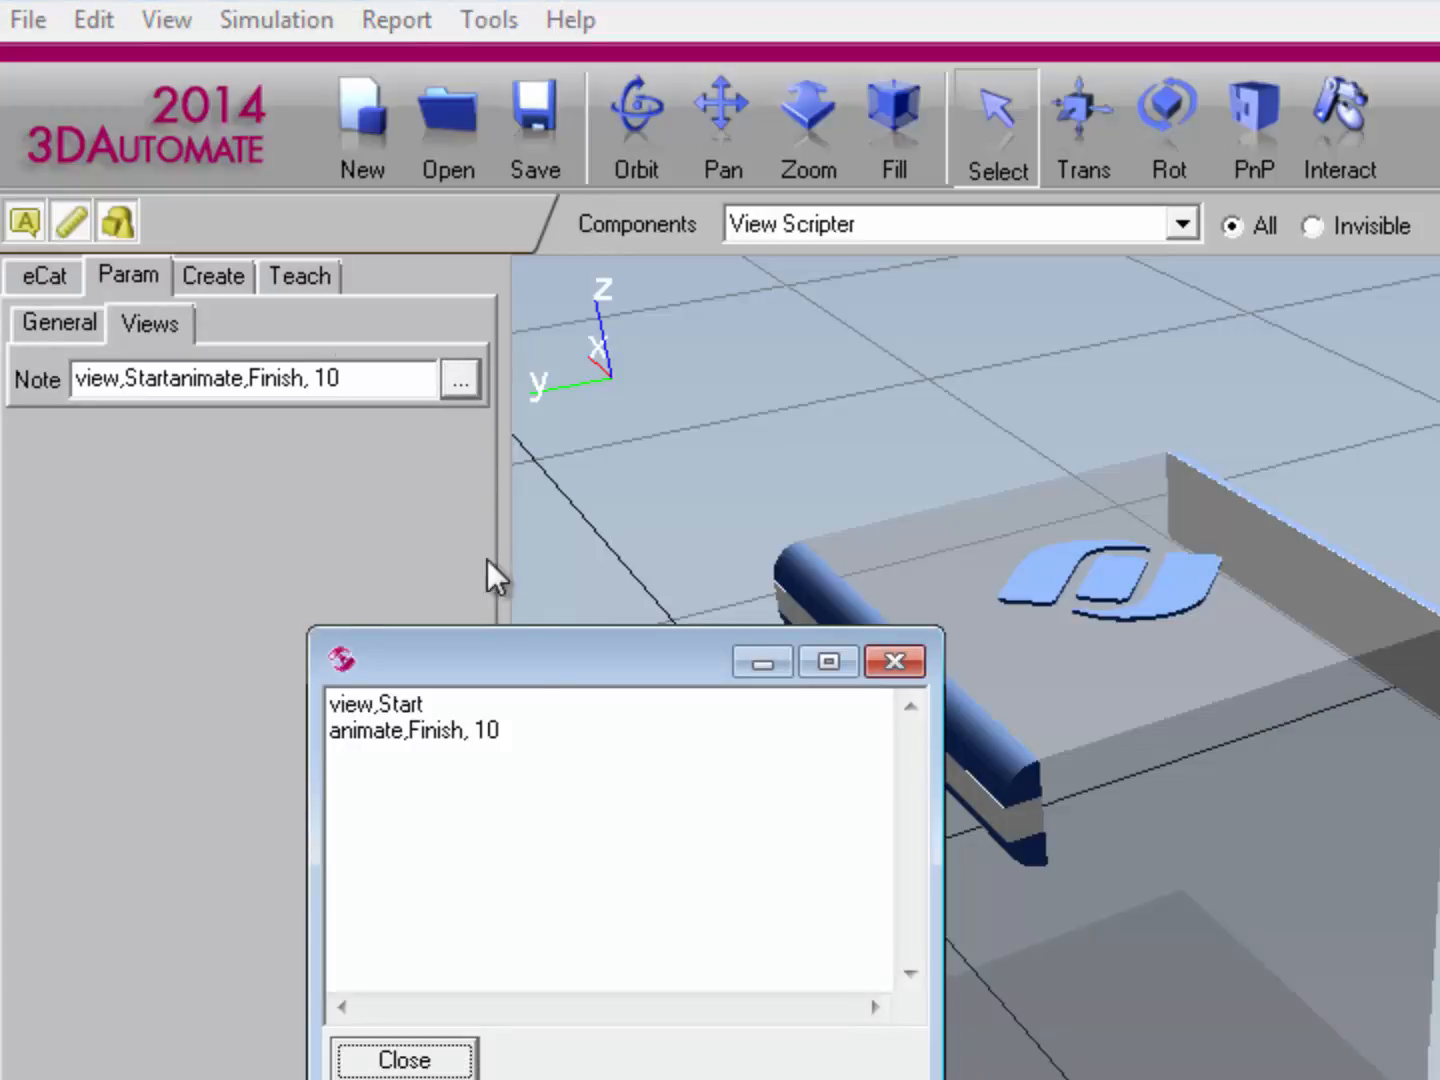
pyautogui.moveTo(519, 662); pyautogui.dragTo(441, 571)
pyautogui.moveTo(371, 608); pyautogui.dragTo(236, 611)
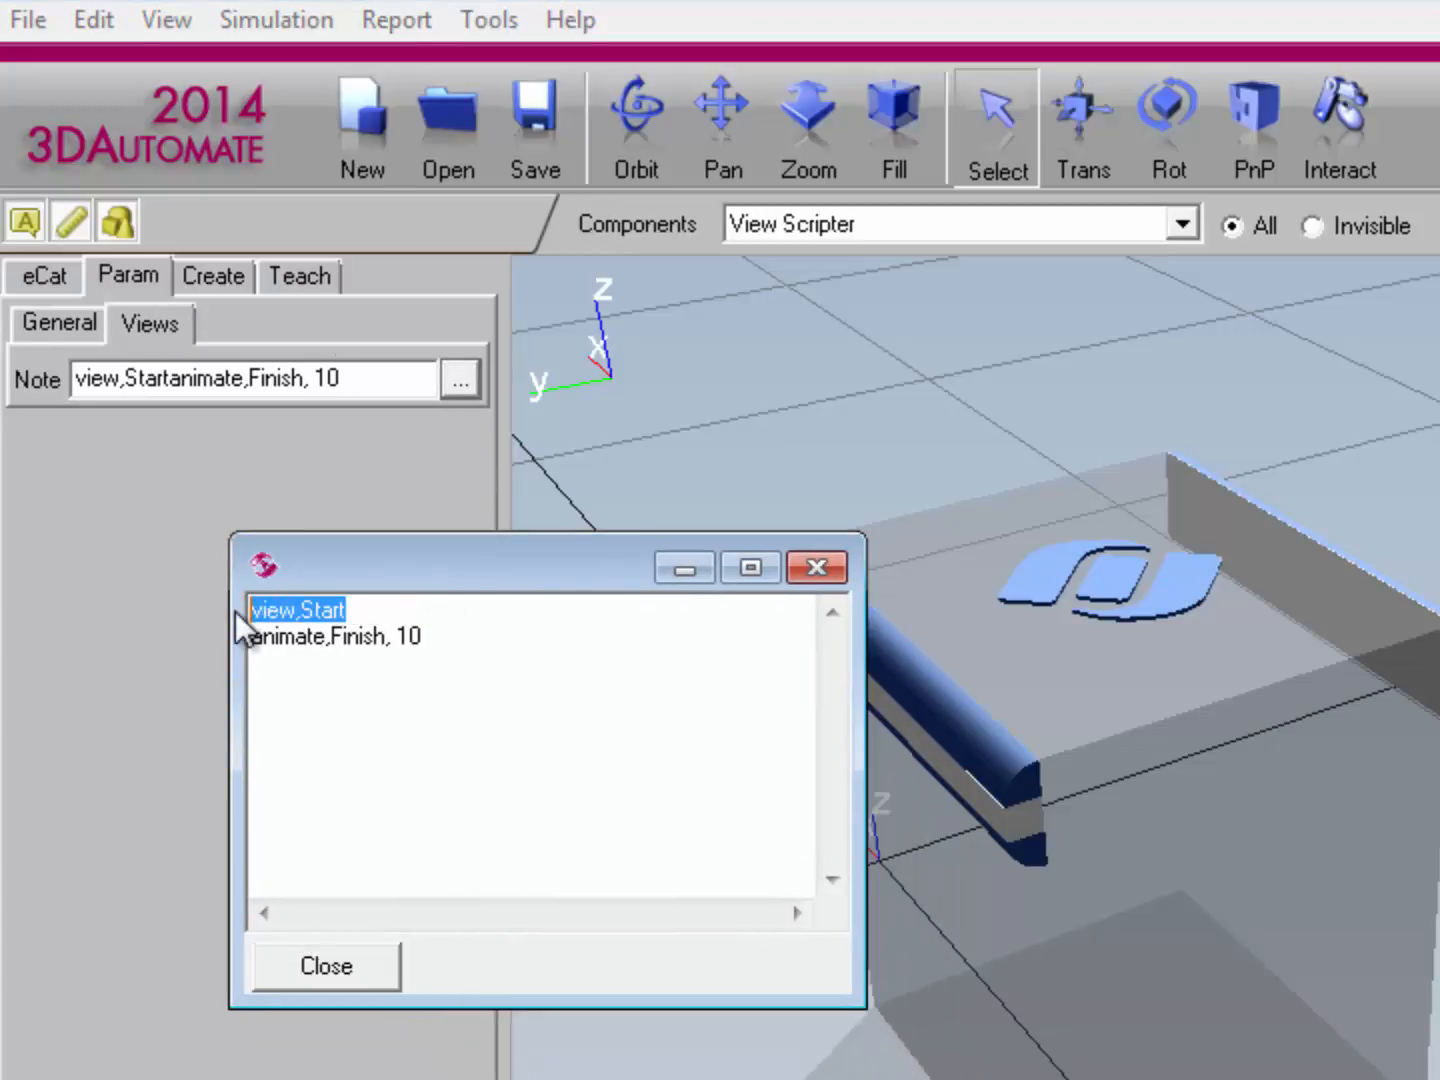
pyautogui.moveTo(444, 640); pyautogui.dragTo(251, 651)
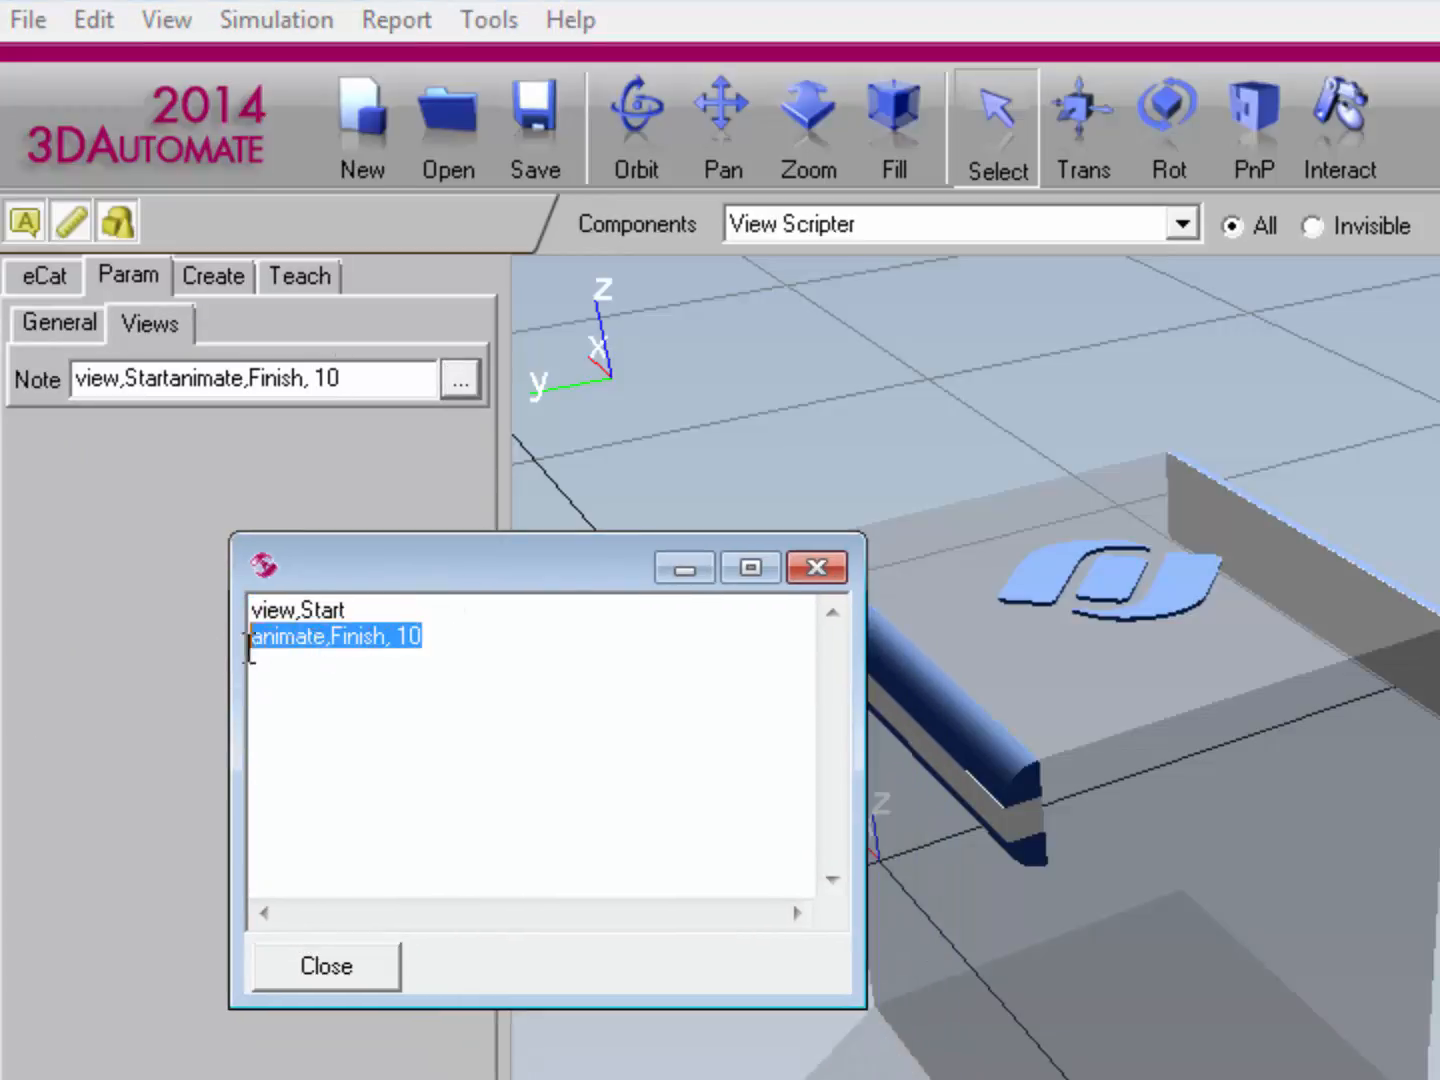
pyautogui.click(263, 662)
pyautogui.moveTo(434, 641); pyautogui.dragTo(256, 644)
pyautogui.click(315, 960)
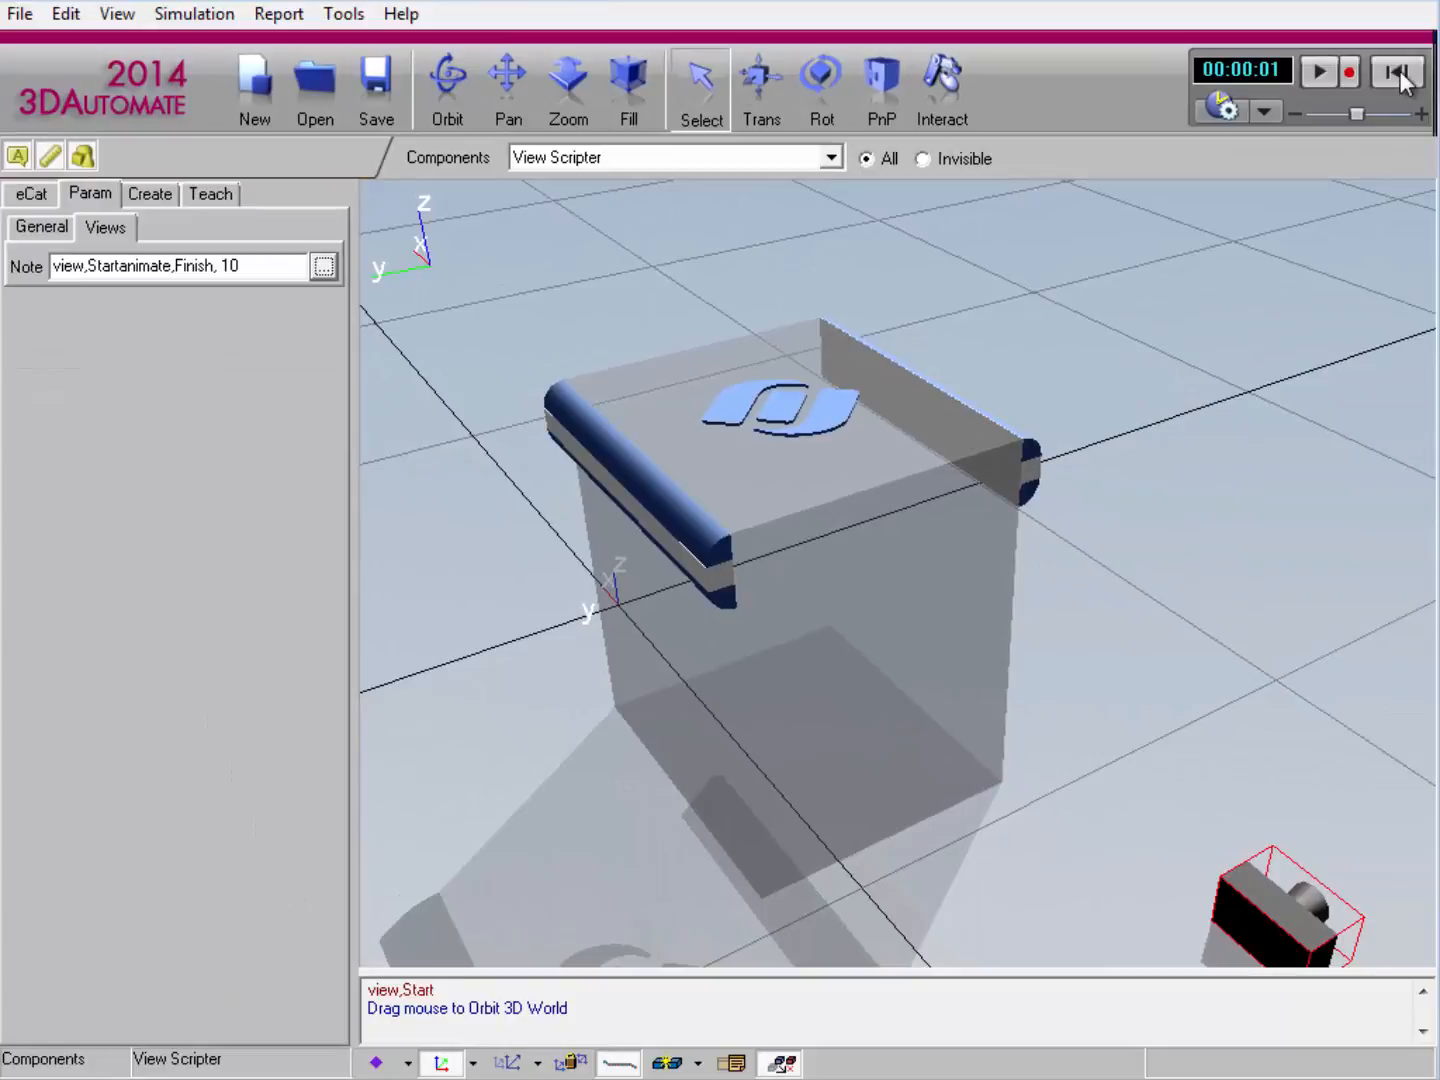
# Reset and run the simulation at a faster playback speed to watch the animated view change, and stop it.
pyautogui.click(1400, 77)
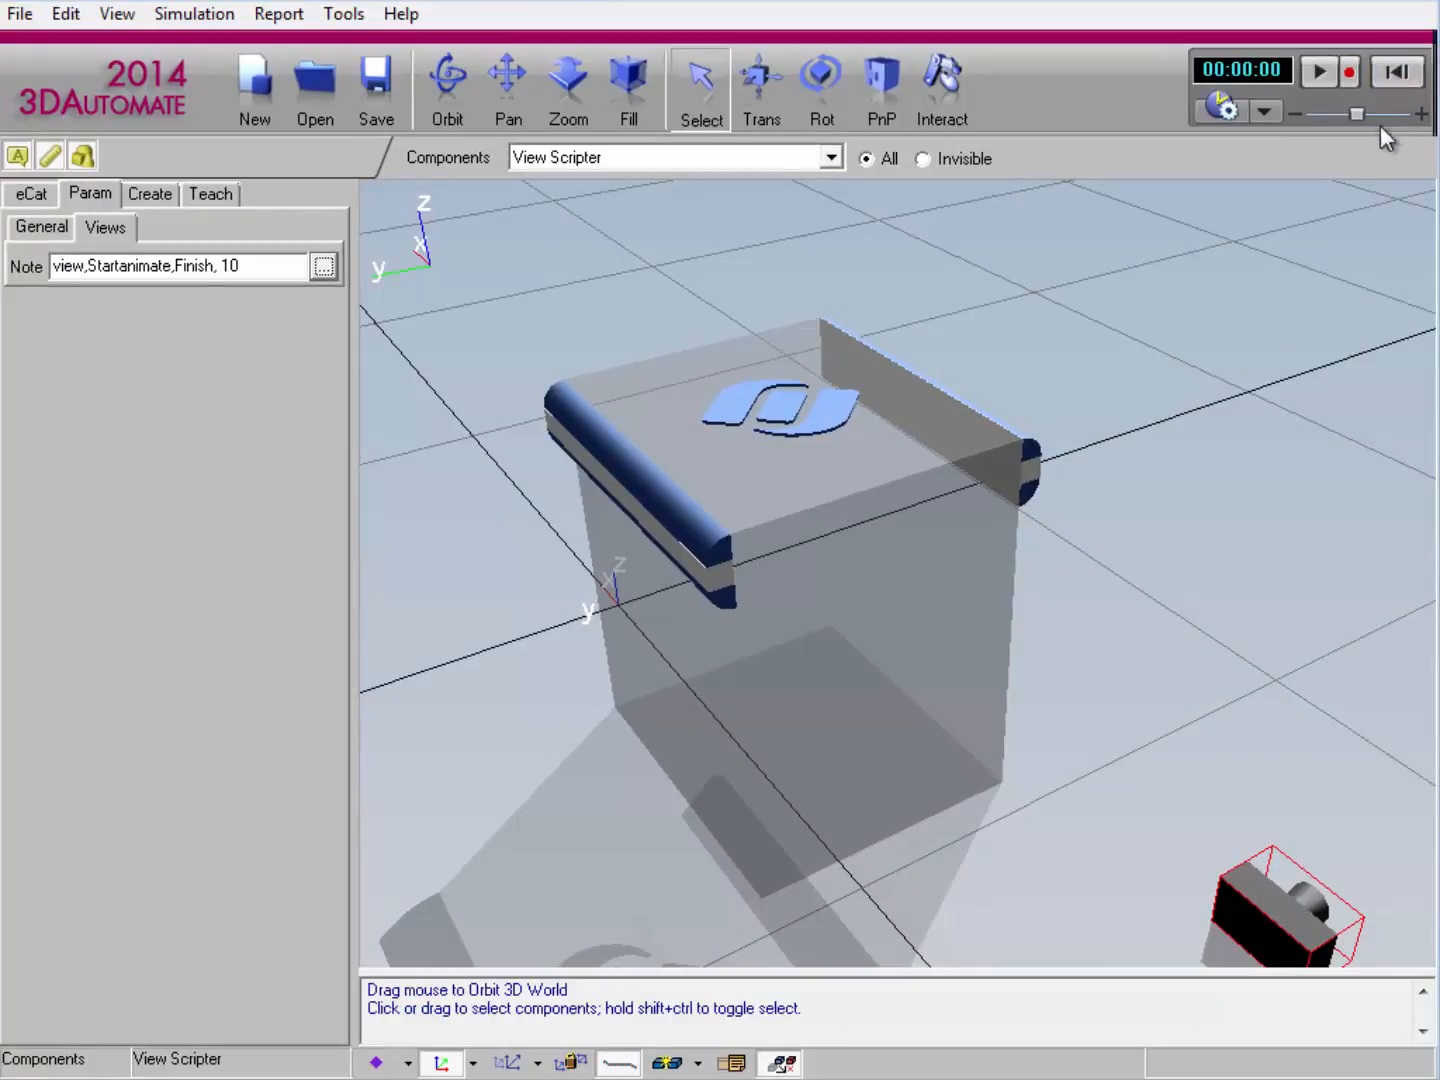
pyautogui.click(1310, 77)
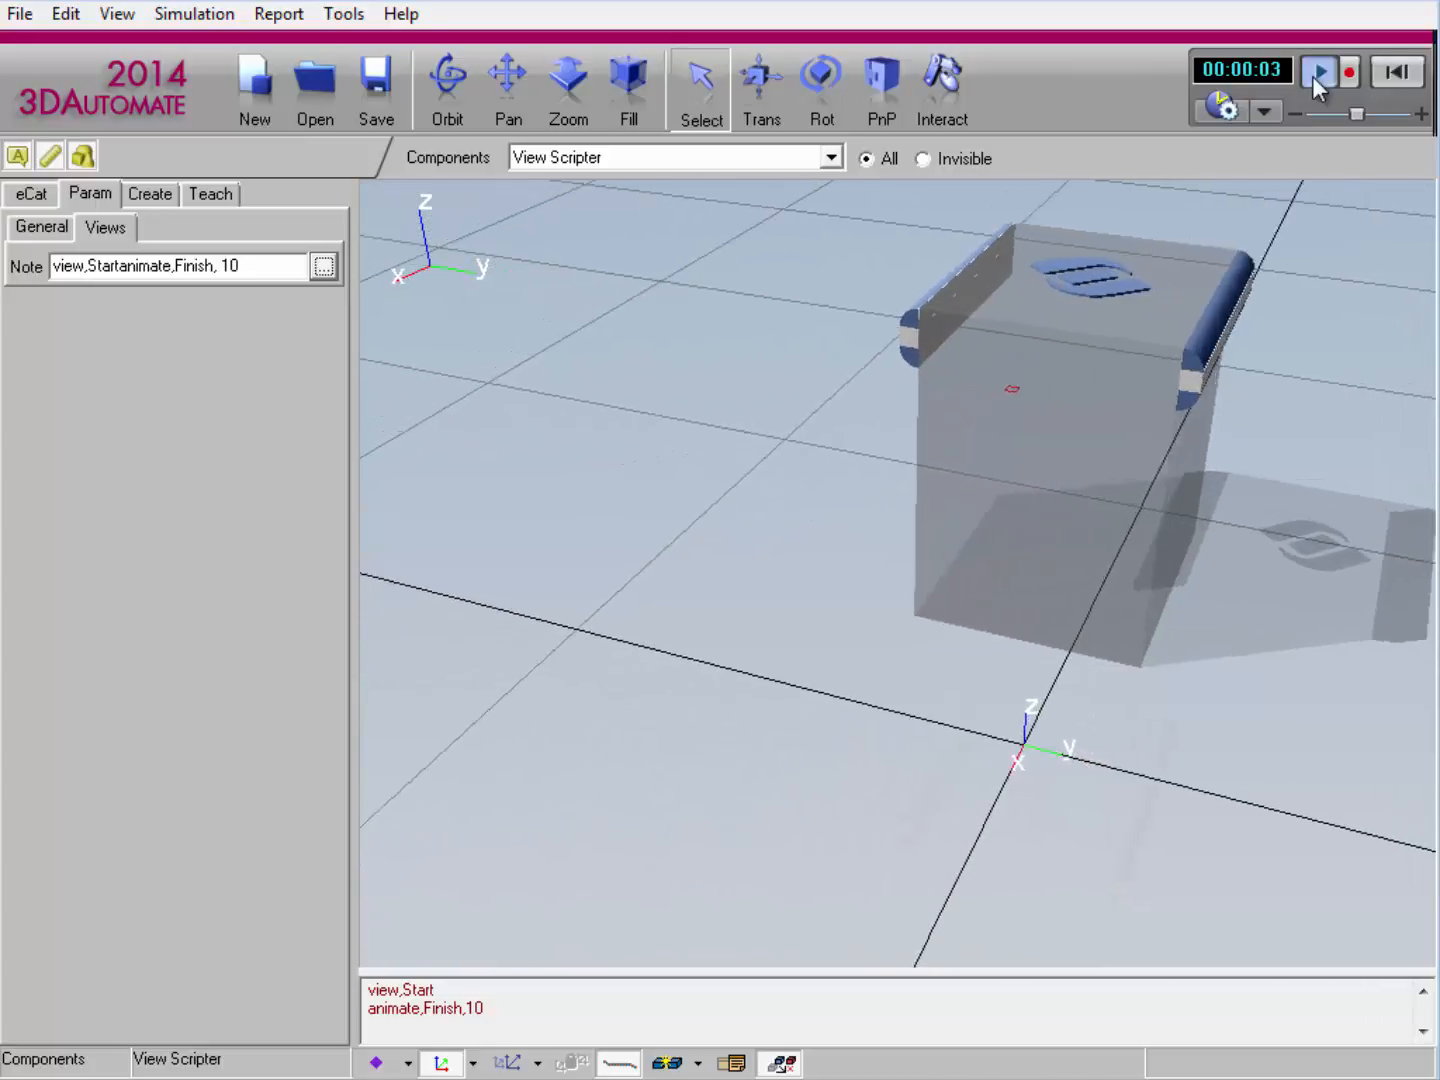
pyautogui.moveTo(1357, 121); pyautogui.dragTo(1372, 122)
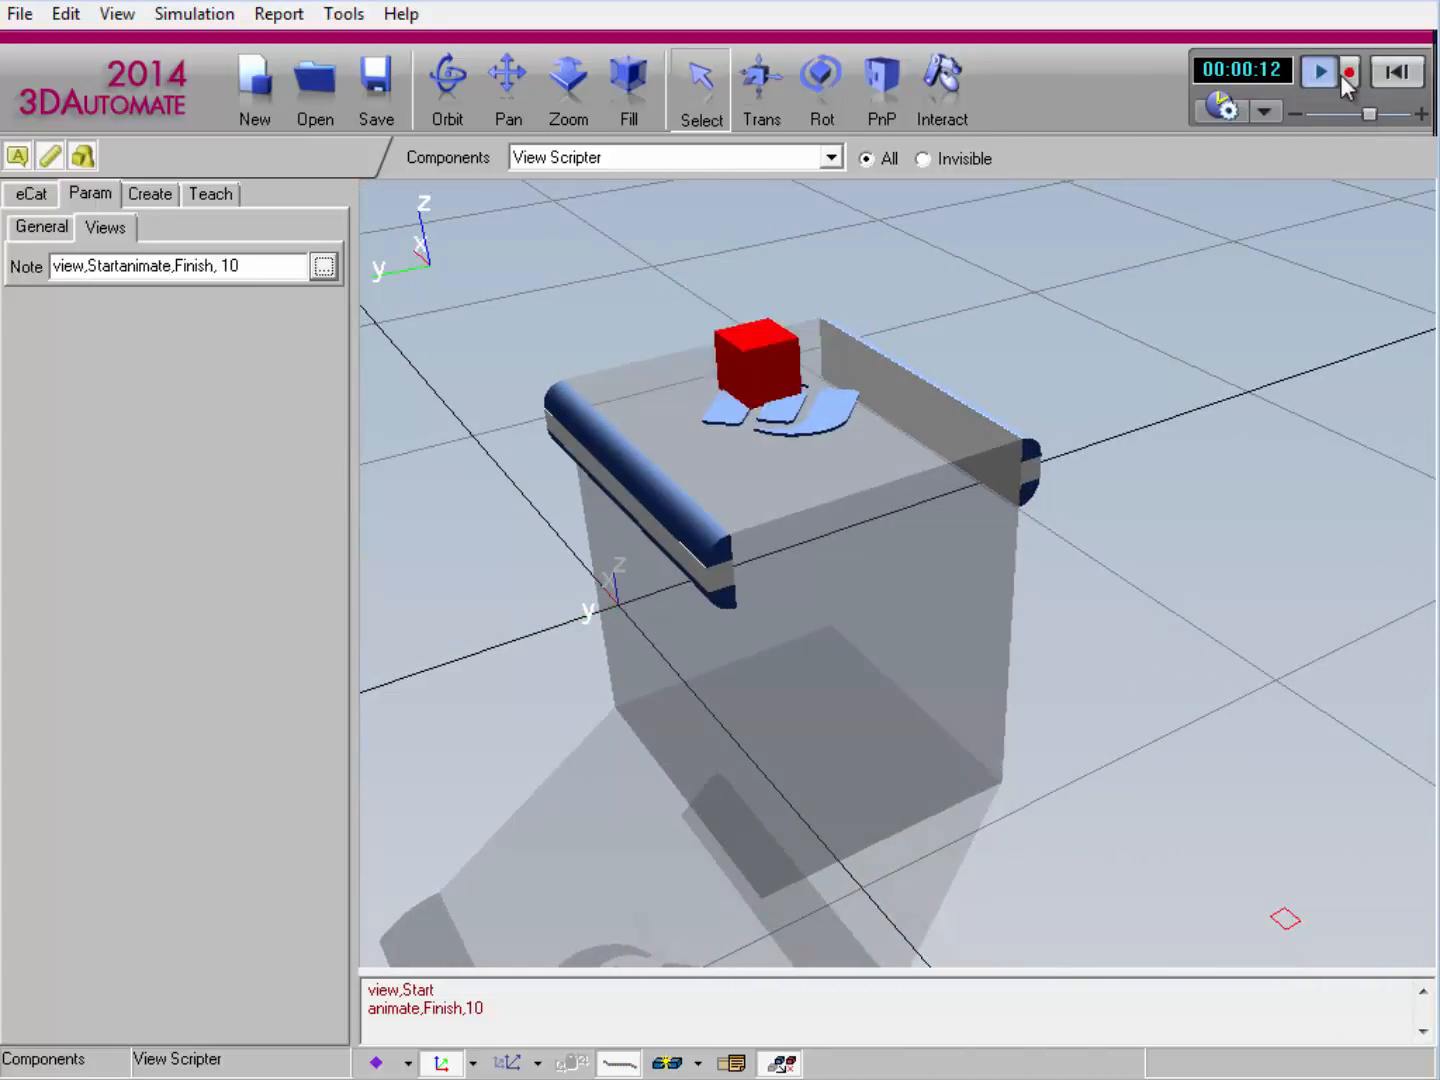
pyautogui.click(1314, 75)
# Delete the "view,Start" line from the Fly Camera's Views note, keeping only "animate,Finish, 10".
pyautogui.keyDown('shift'); pyautogui.moveTo(1276, 336); pyautogui.dragTo(1193, 518, button='right'); pyautogui.keyUp('shift')
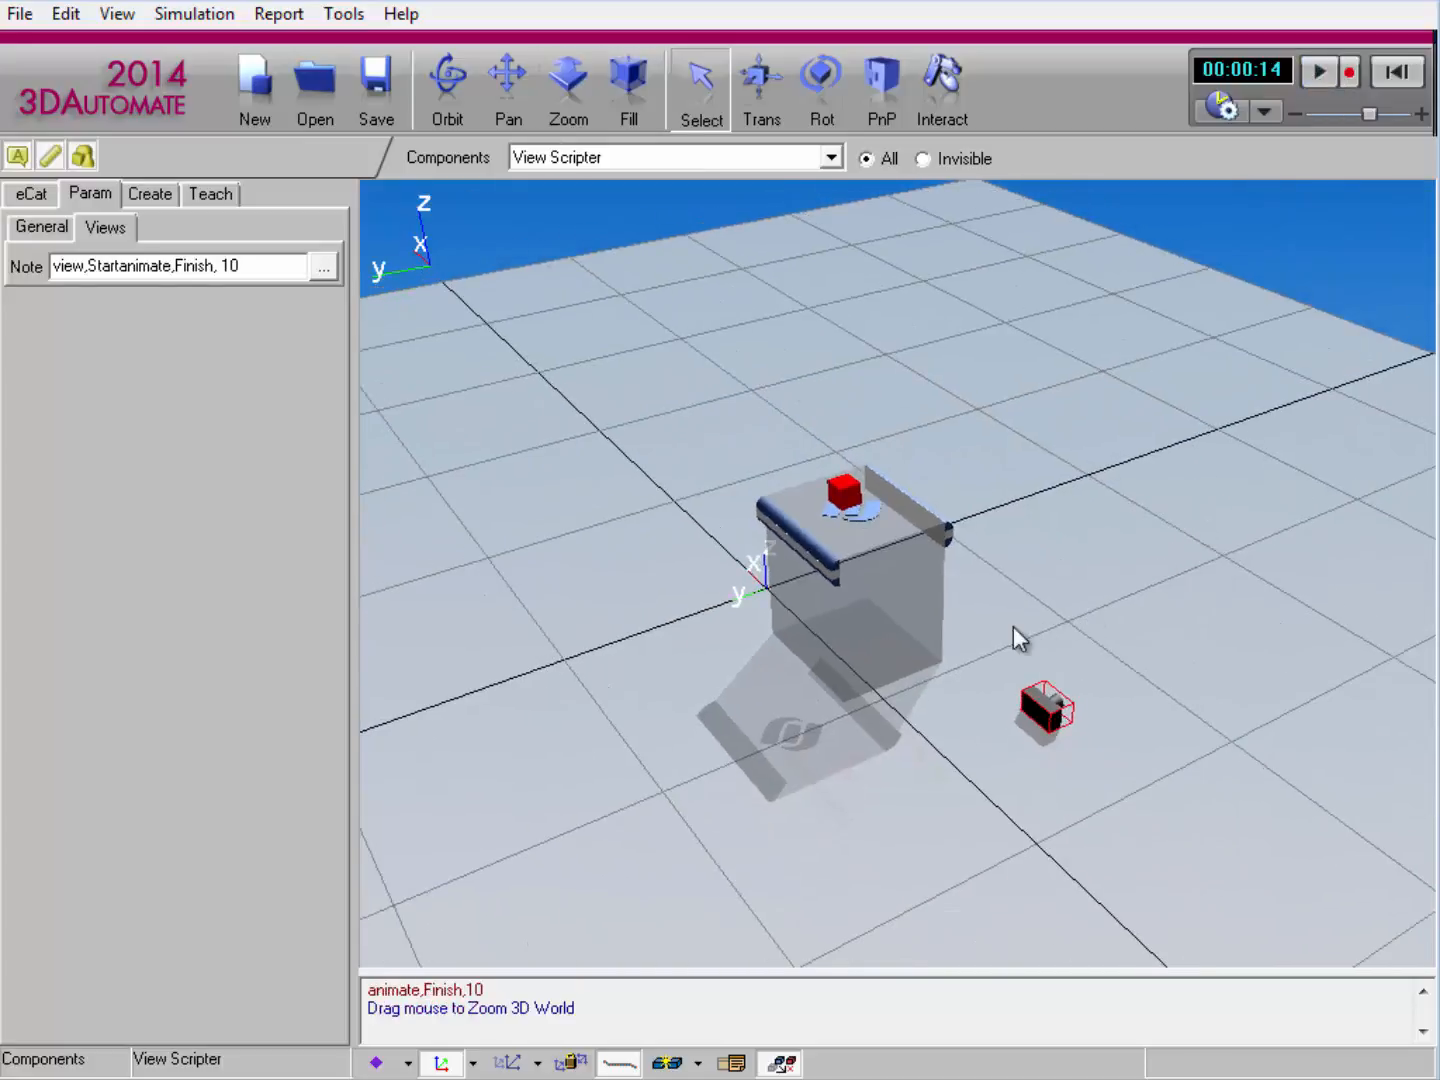
pyautogui.moveTo(1102, 819); pyautogui.dragTo(1037, 829, button='right')
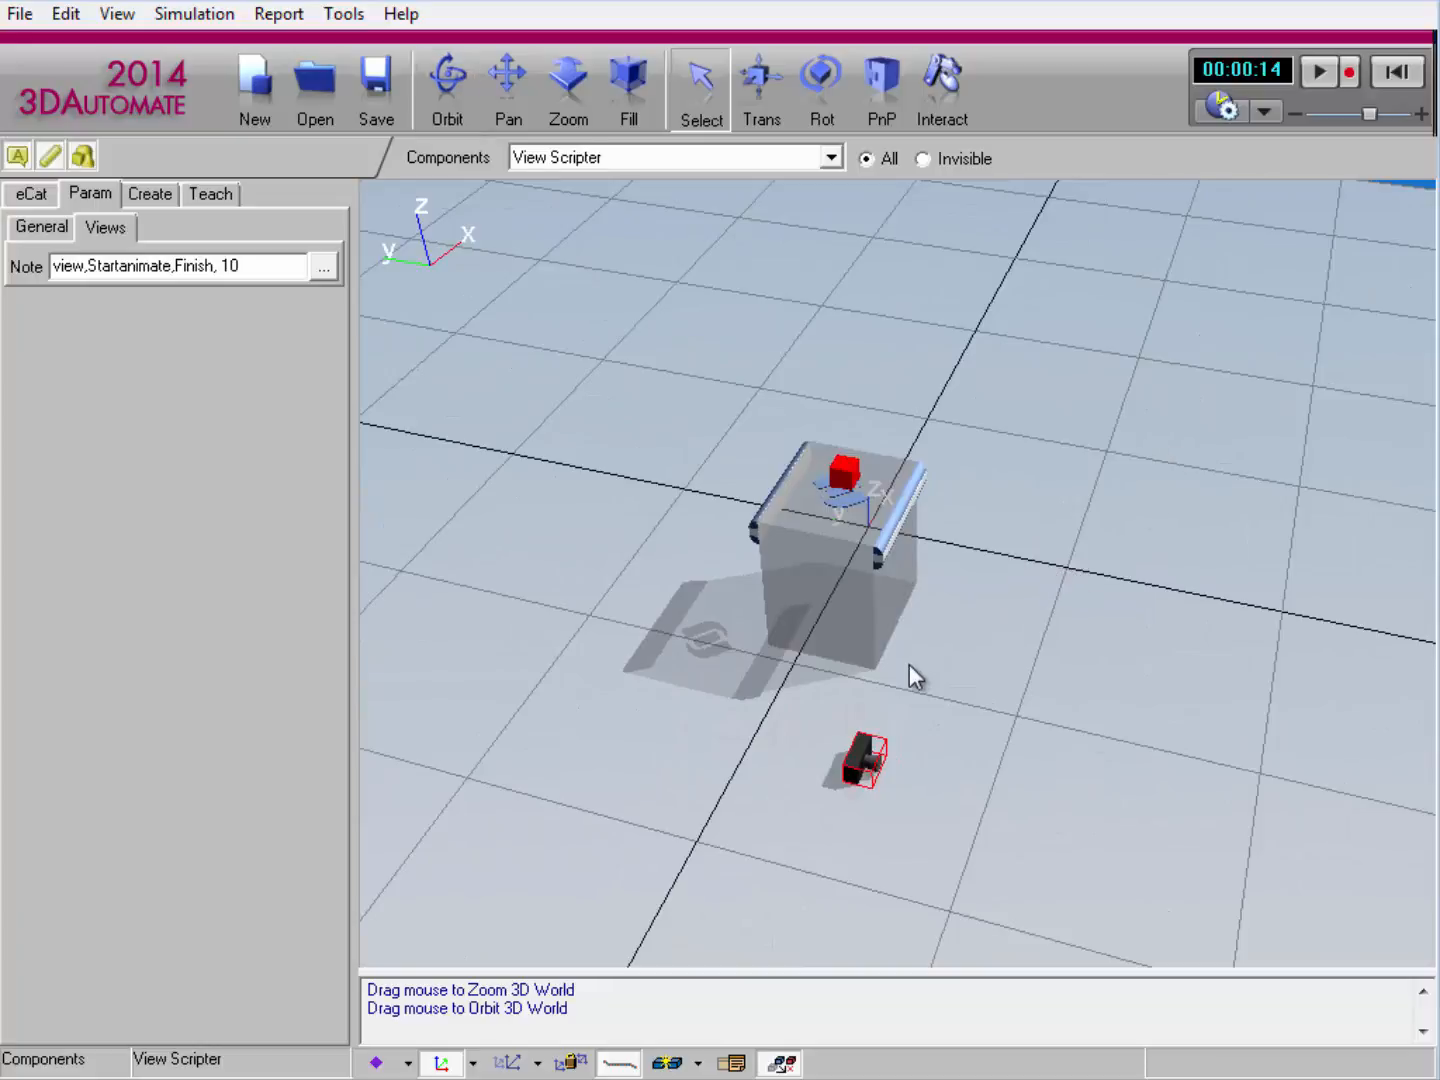
pyautogui.moveTo(909, 664)
pyautogui.keyDown('shift'); pyautogui.mouseDown(button='right')
pyautogui.moveTo(903, 520)
pyautogui.moveTo(905, 675)
pyautogui.mouseUp(button='right'); pyautogui.keyUp('shift')
pyautogui.click(322, 273)
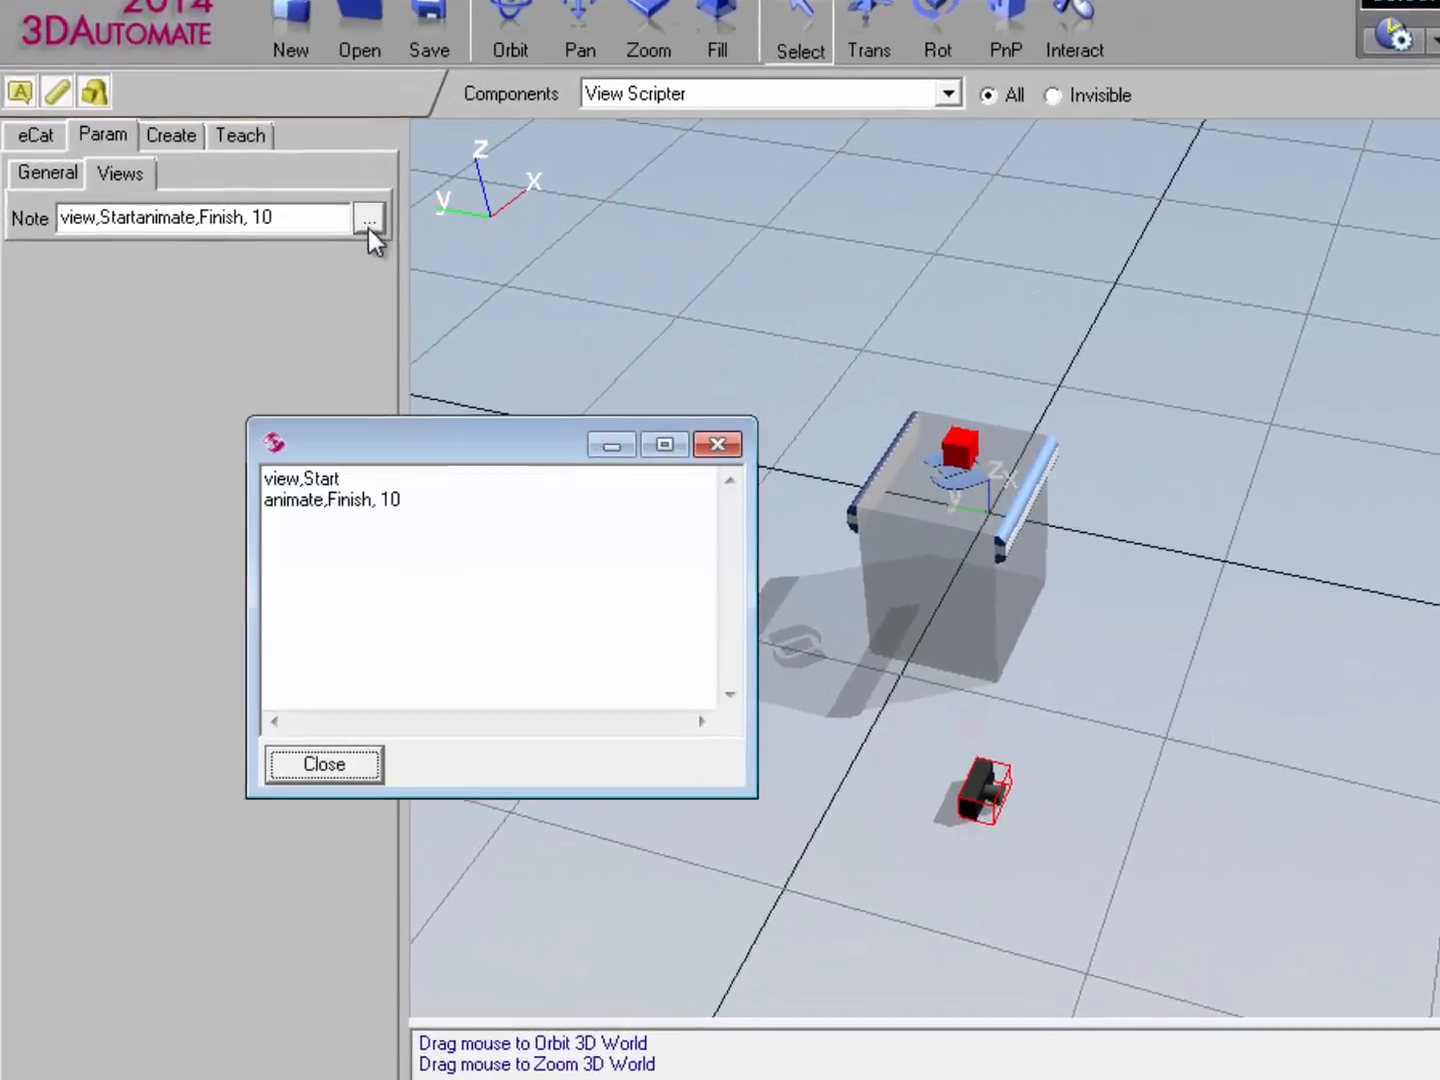
pyautogui.moveTo(378, 478); pyautogui.dragTo(266, 479)
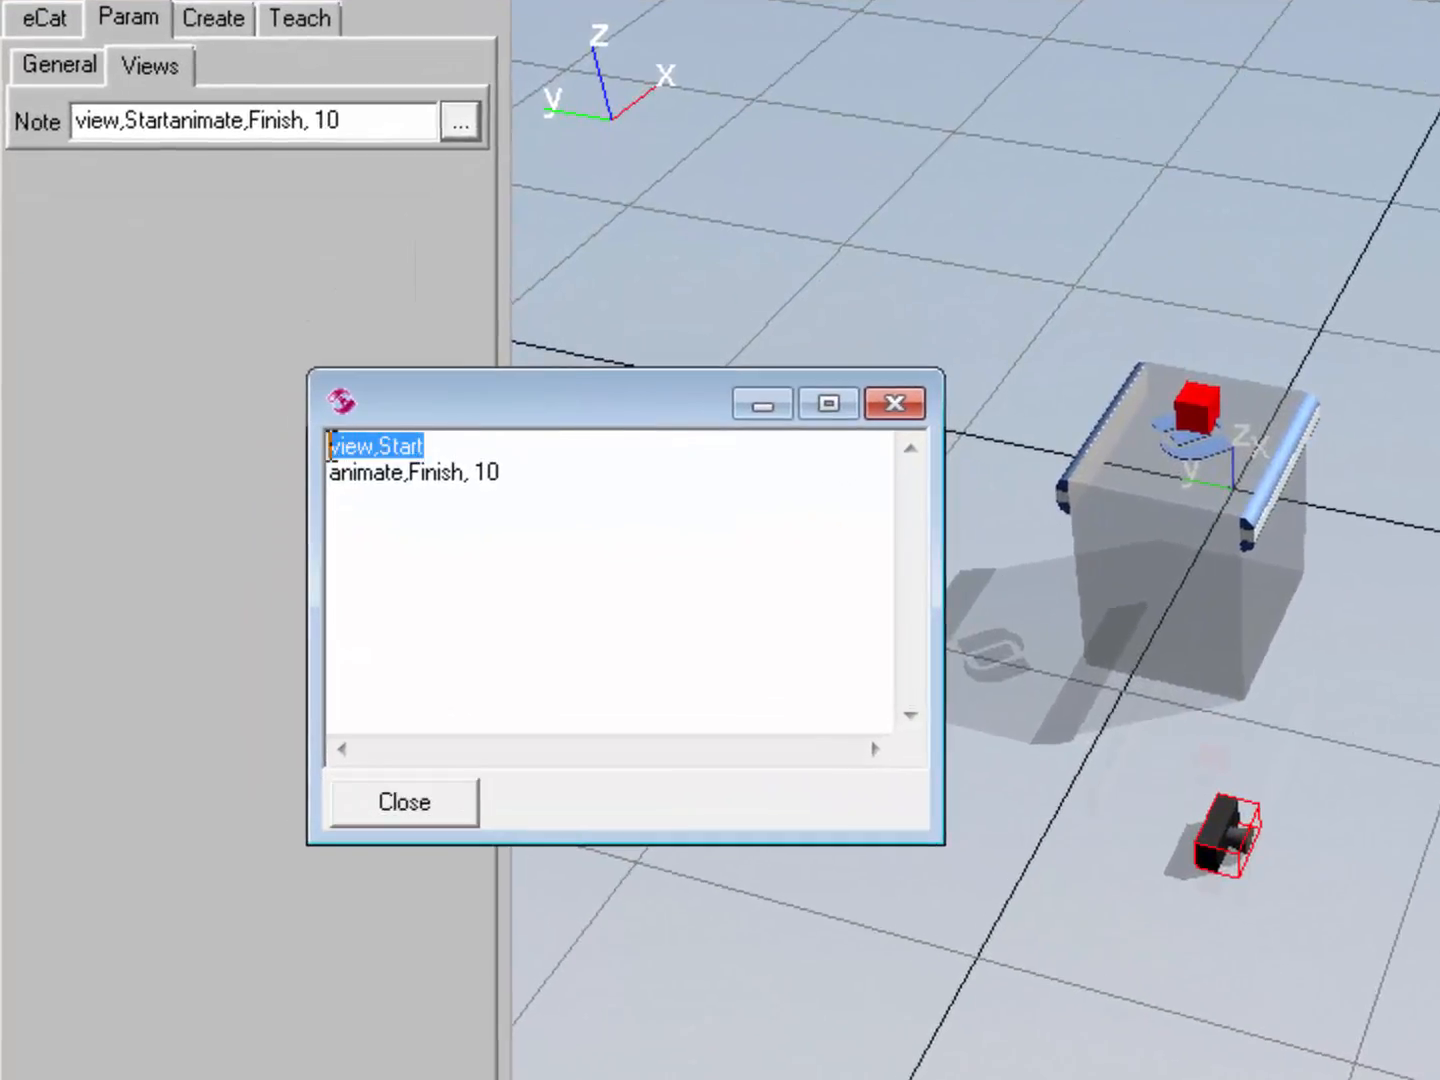
pyautogui.press('Delete')
pyautogui.press('Delete')
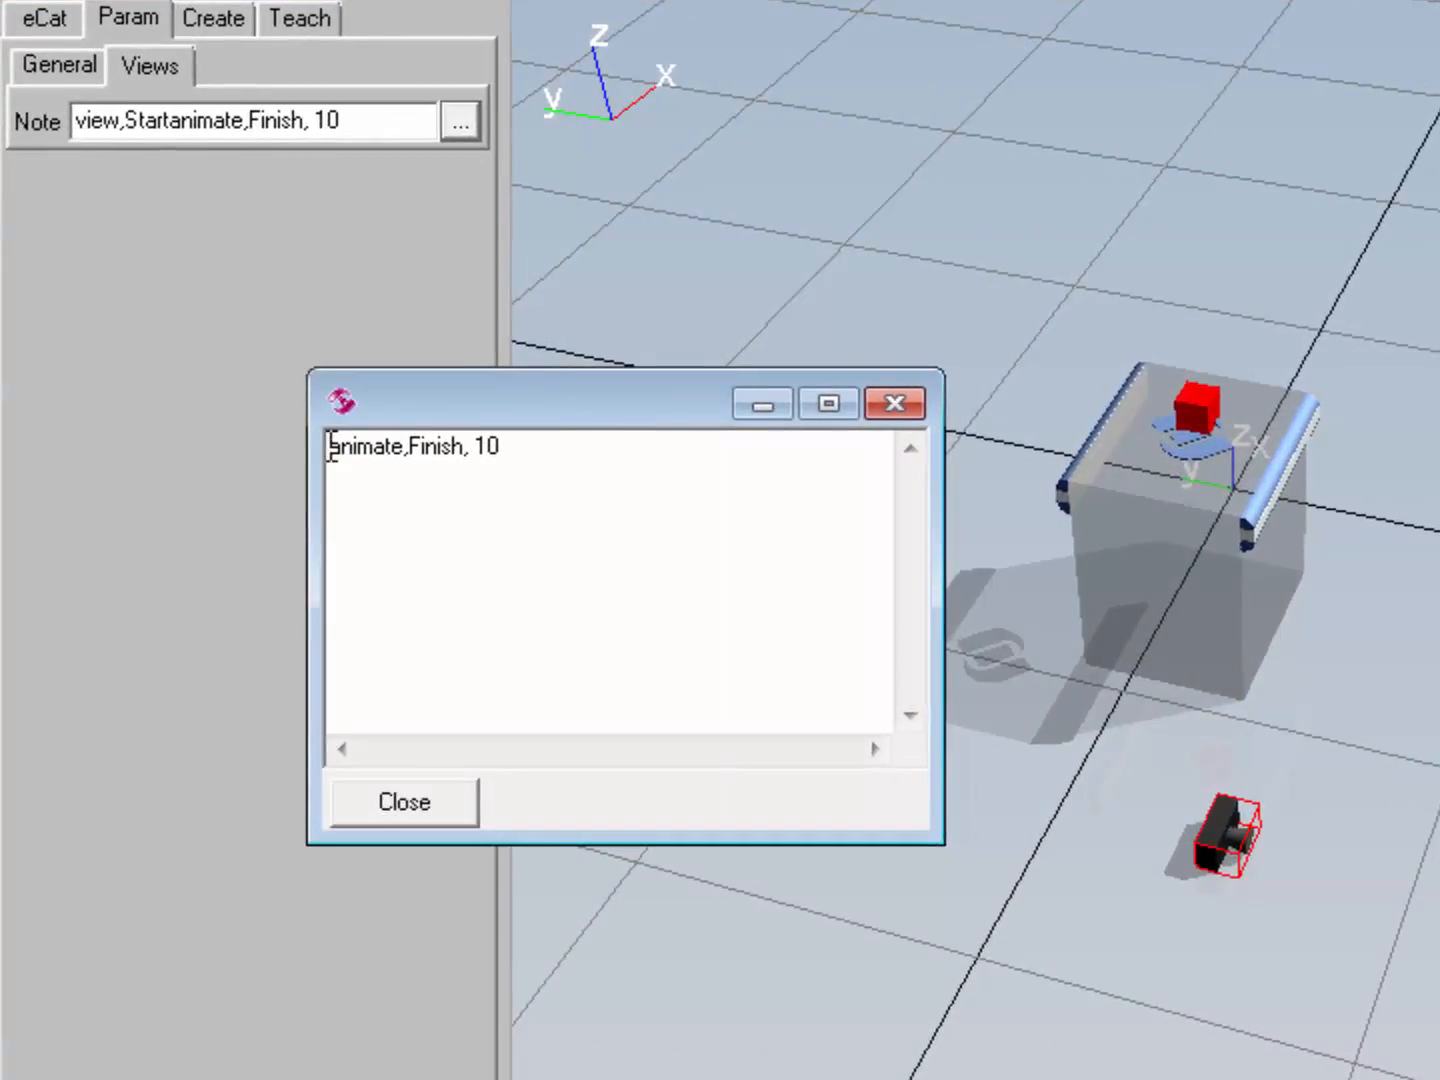
pyautogui.click(410, 800)
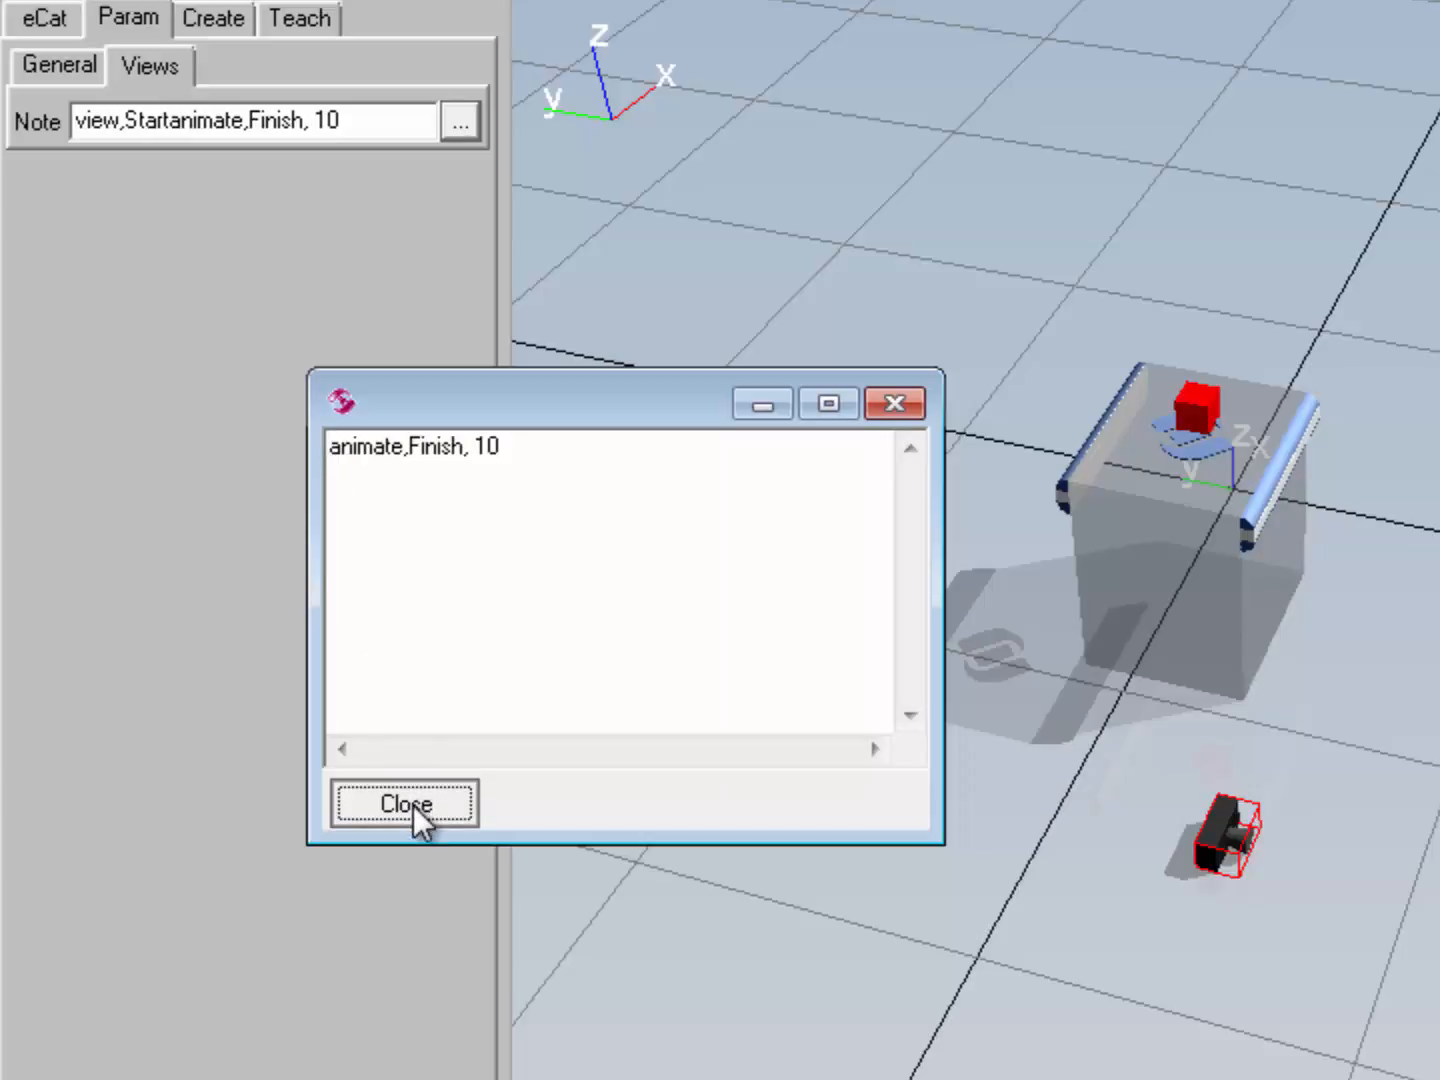
# Close the note, reset the simulation, and run it from a different starting viewpoint to watch the Finish animation, ending with a stop and reset.
pyautogui.click(413, 805)
pyautogui.click(1399, 77)
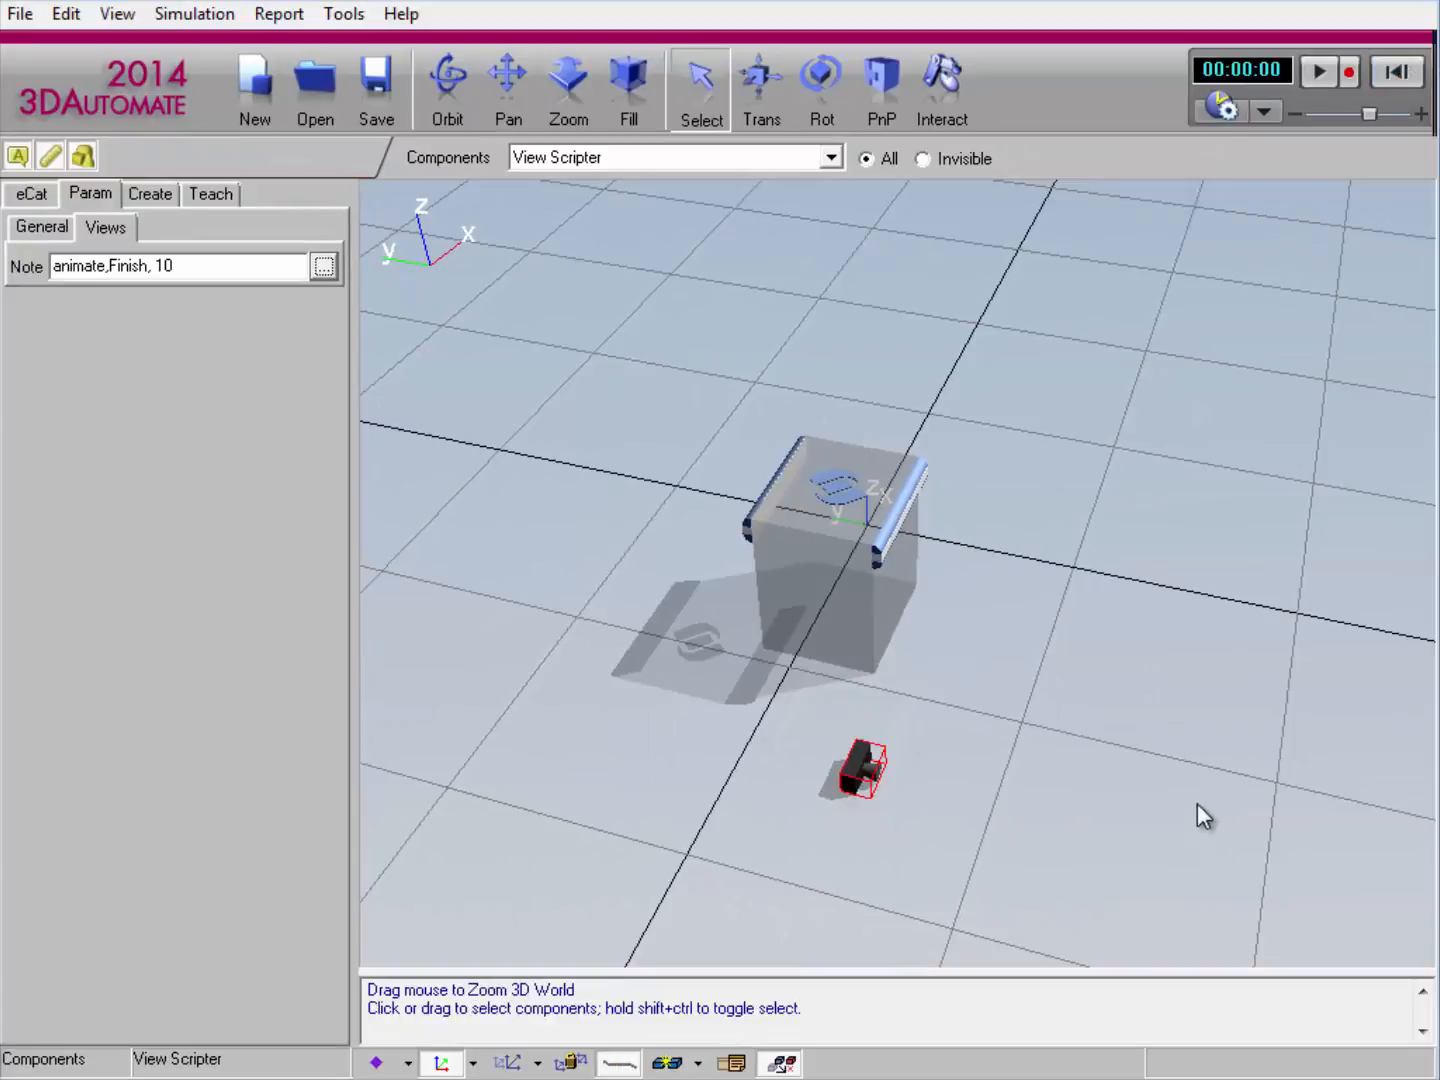
pyautogui.moveTo(1172, 848); pyautogui.dragTo(1141, 698, button='right')
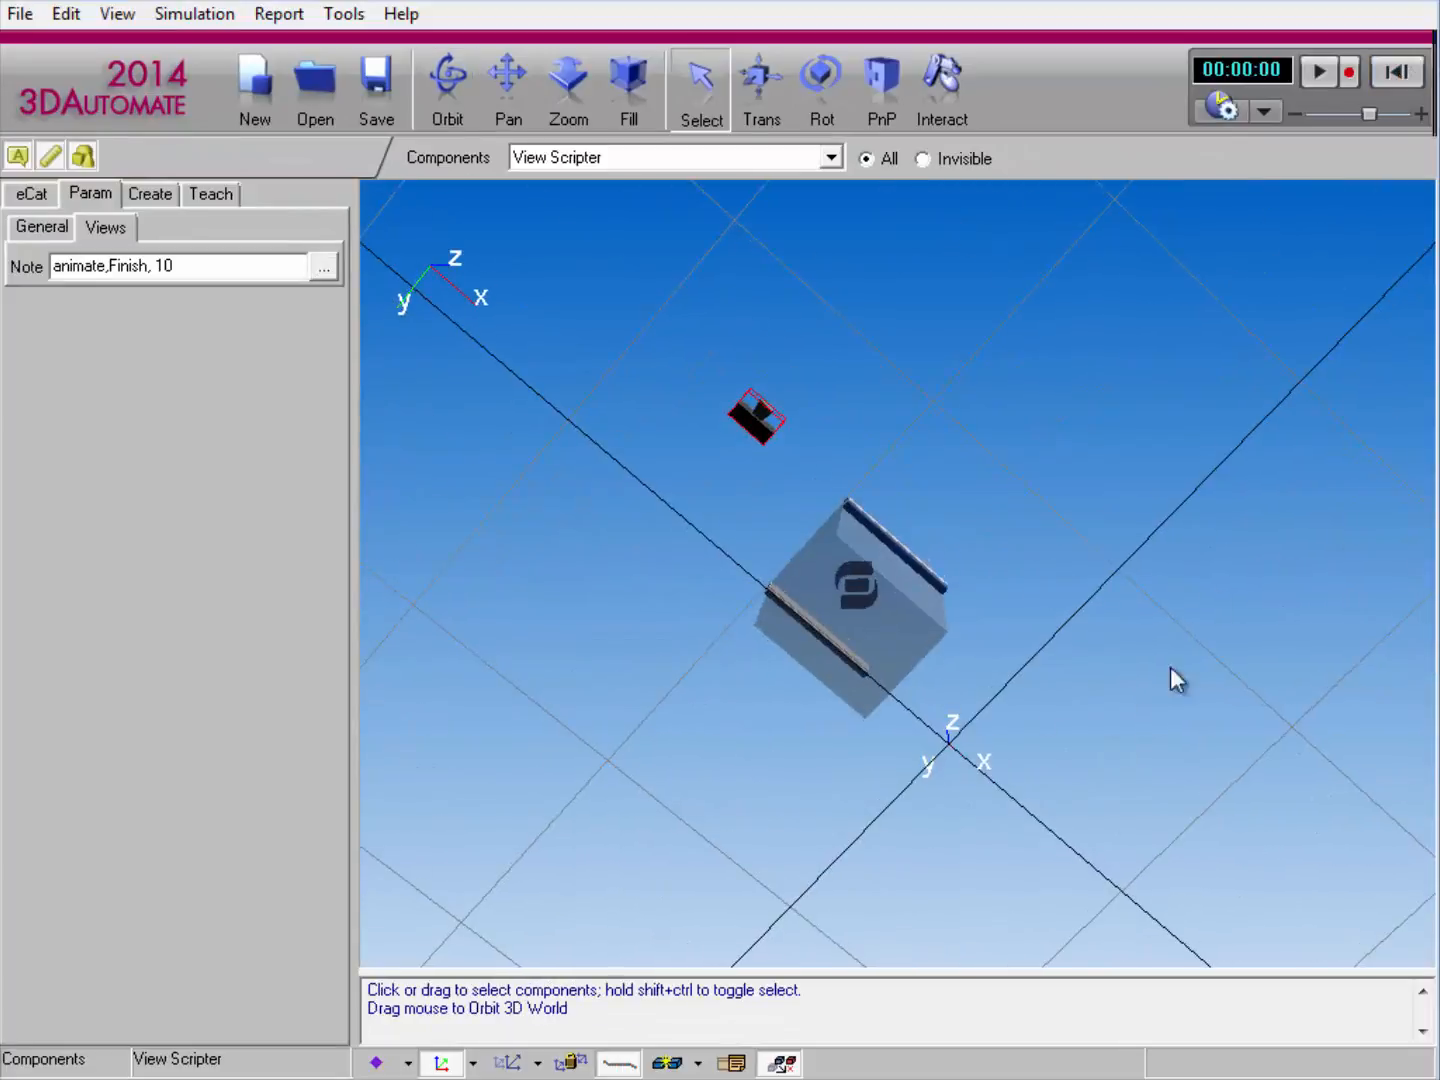
pyautogui.click(1320, 70)
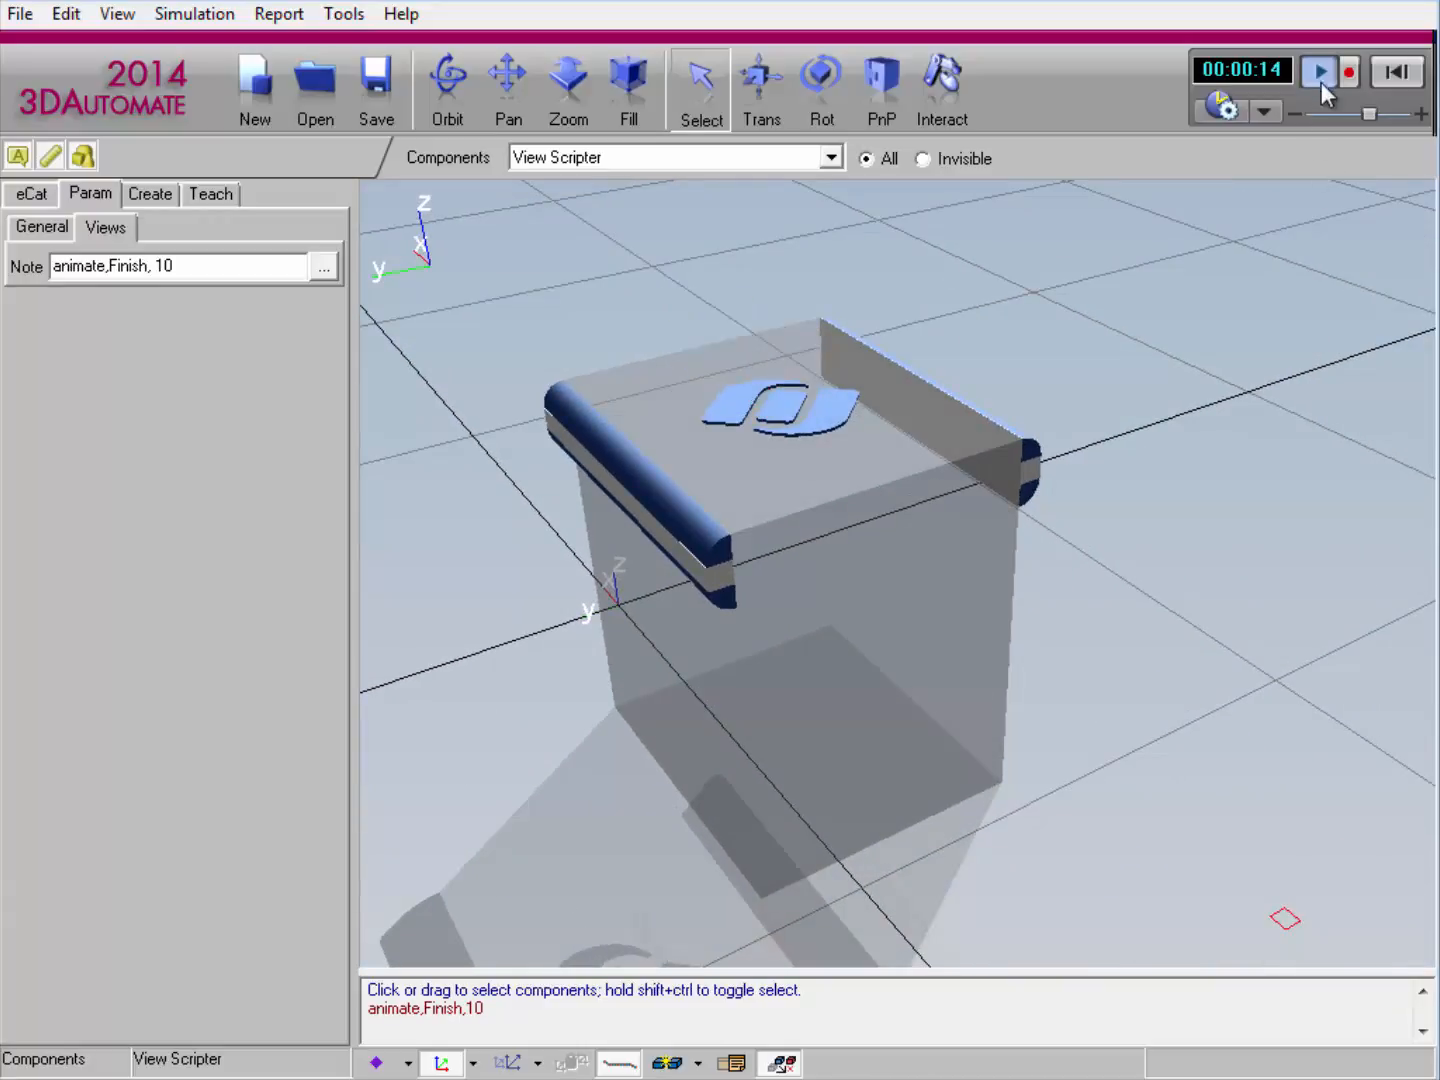
pyautogui.click(1321, 73)
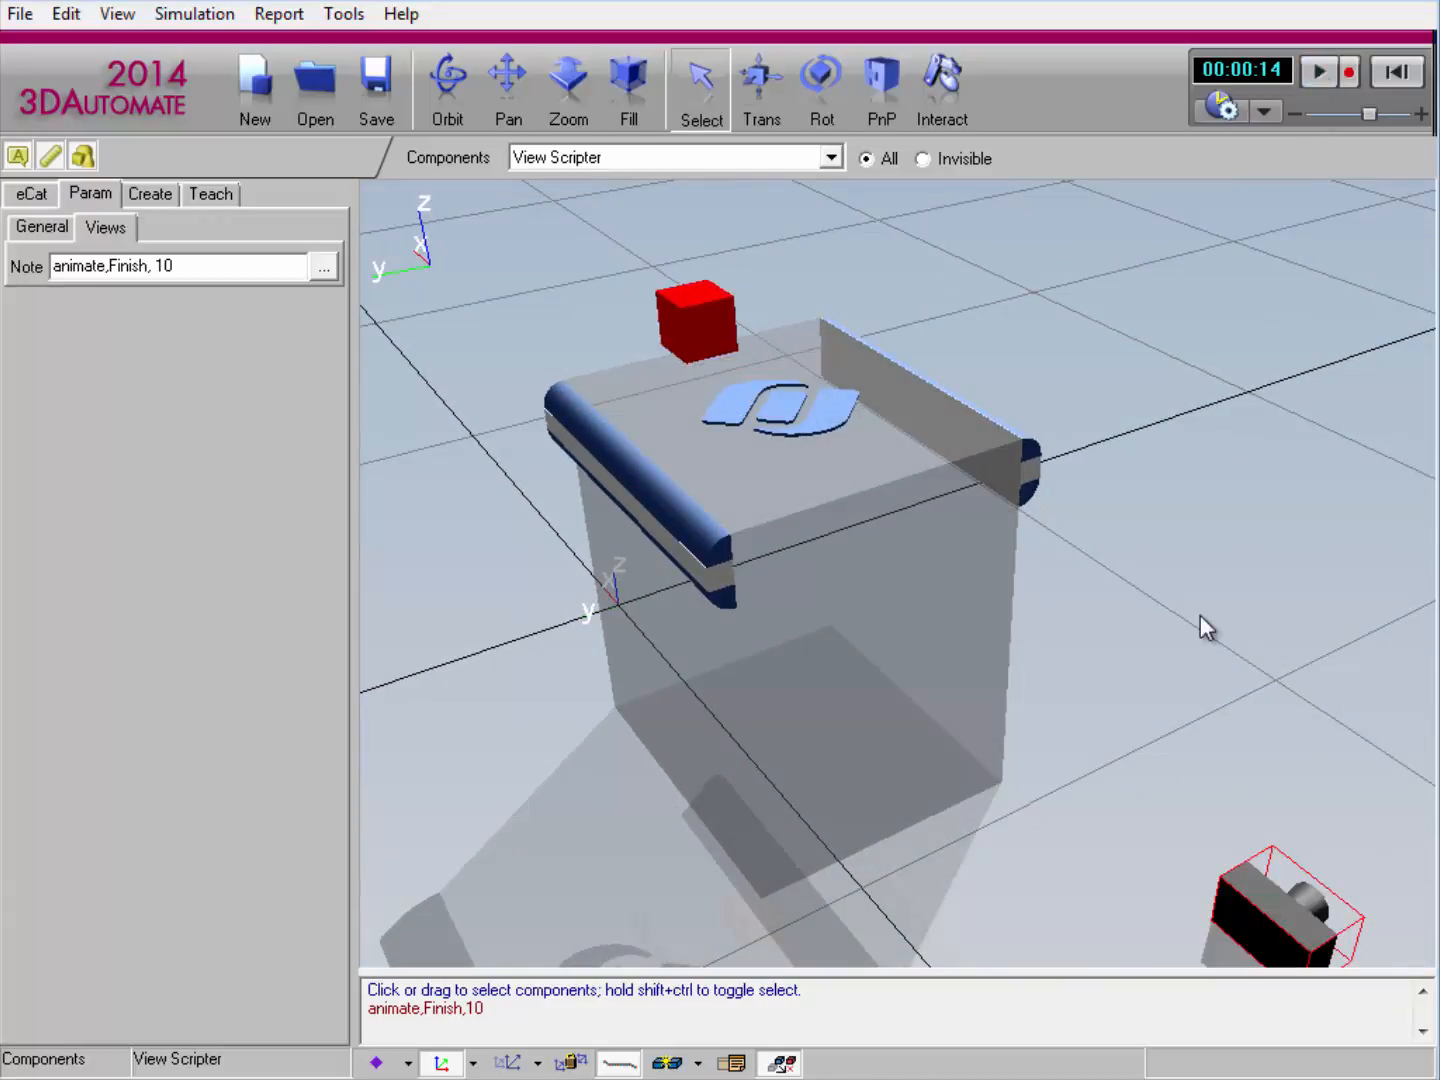
pyautogui.click(1400, 73)
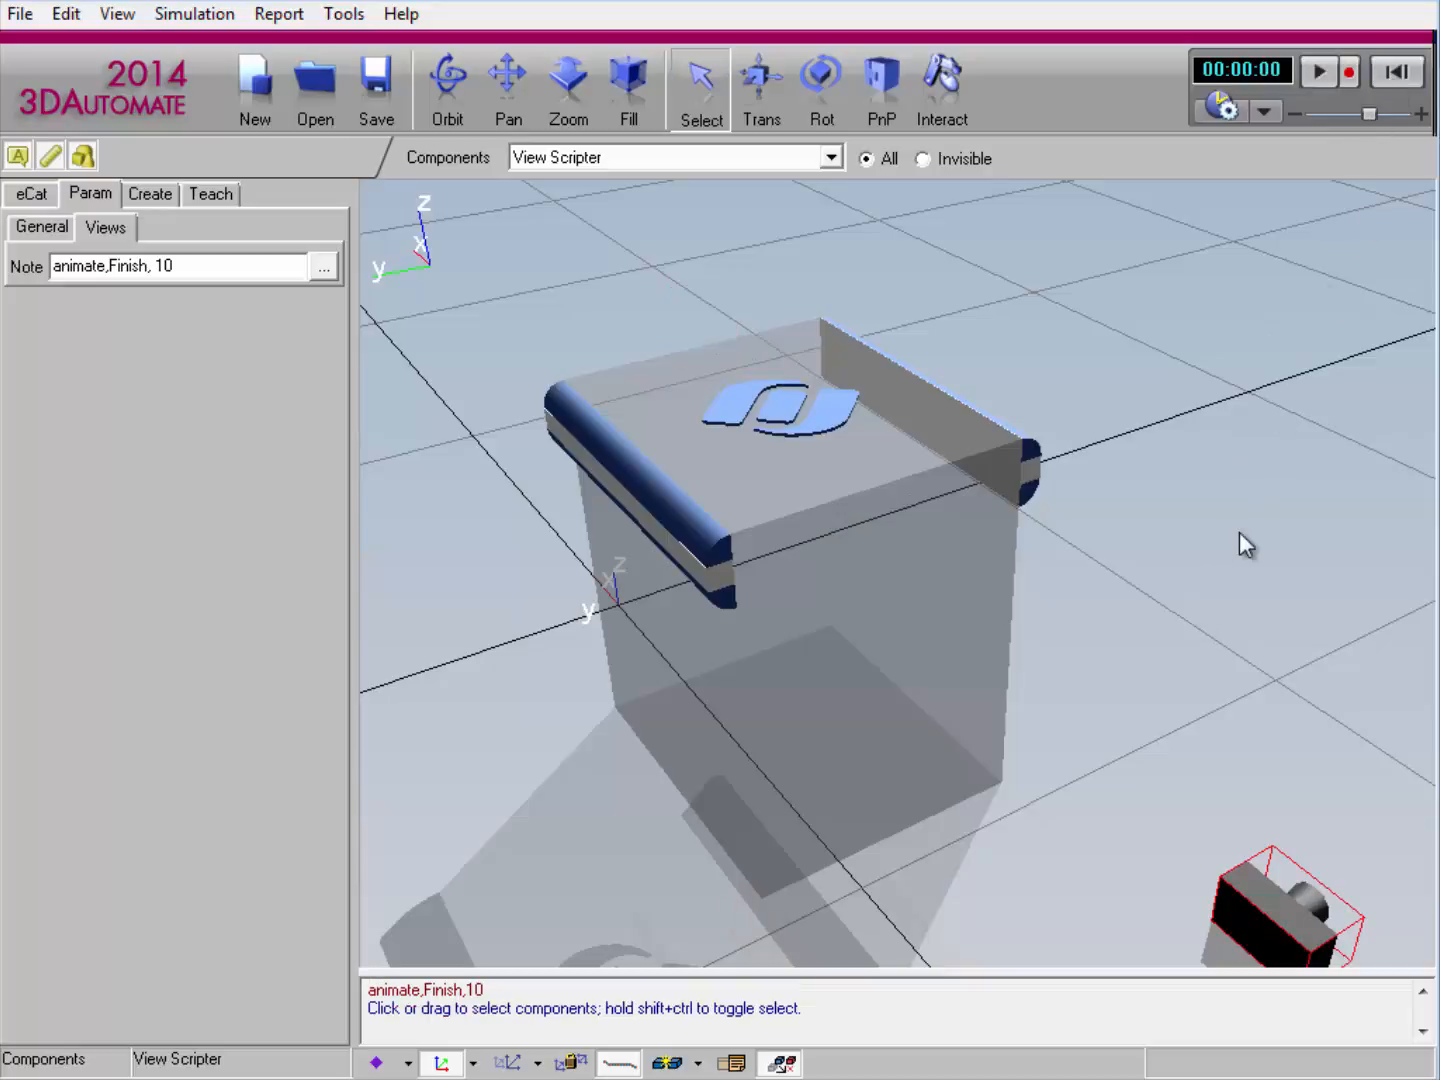
# Delete the Fly Camera component beside the feeder from the layout.
pyautogui.keyDown('shift'); pyautogui.moveTo(1239, 533); pyautogui.dragTo(1140, 691, button='right'); pyautogui.keyUp('shift')
pyautogui.rightClick(904, 679)
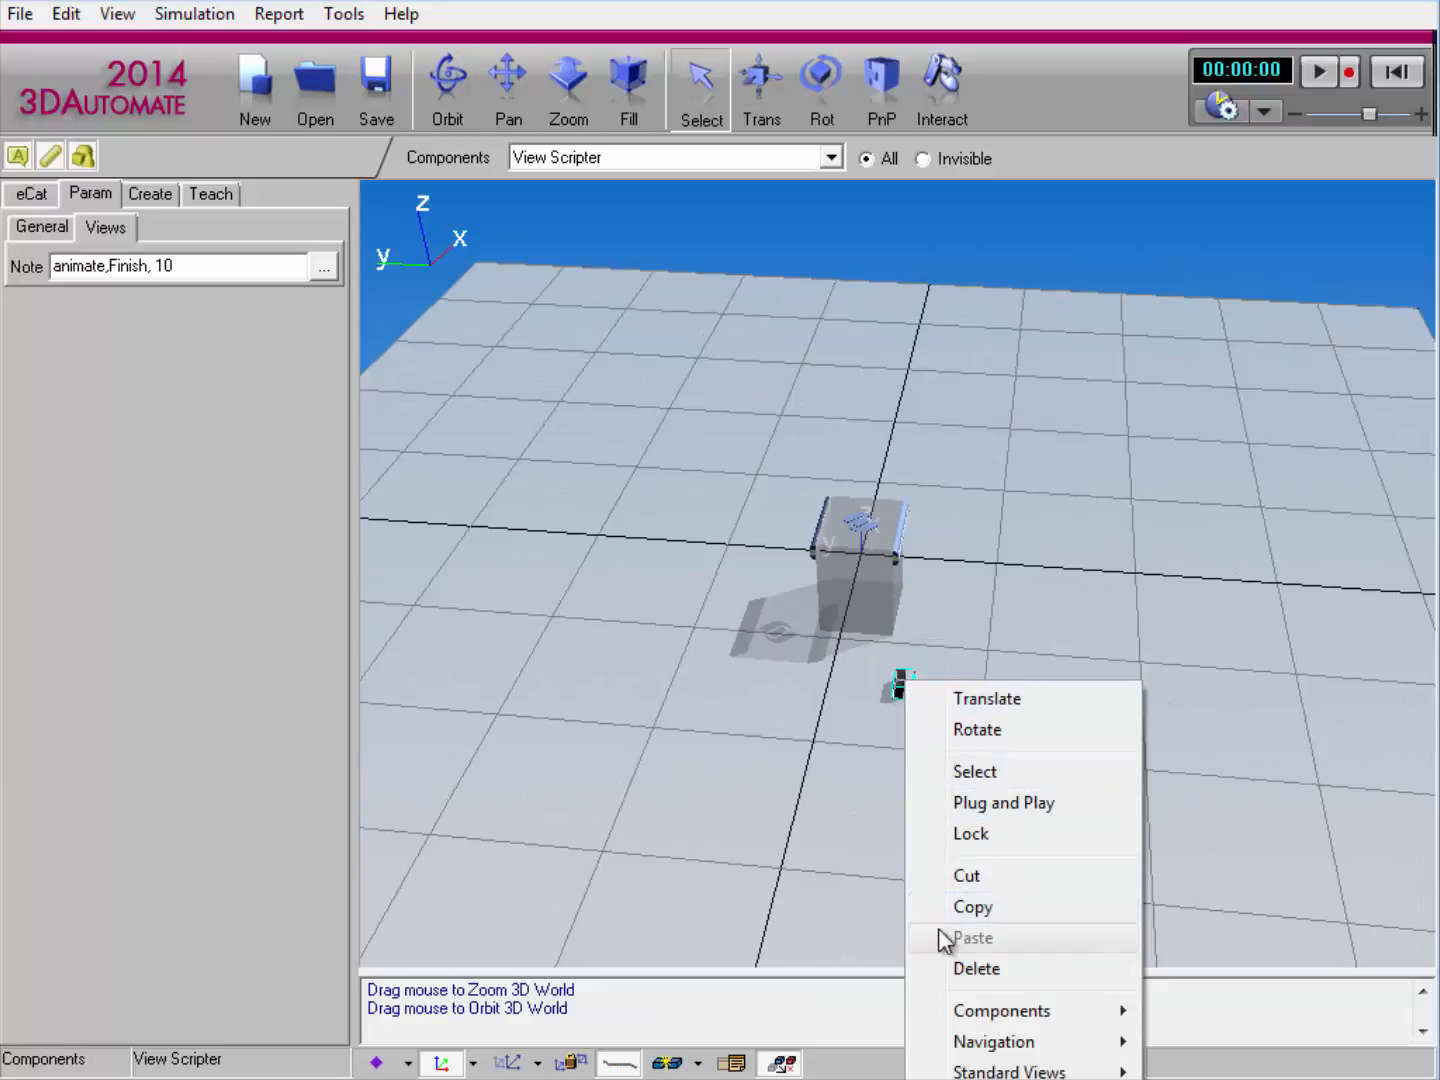
pyautogui.click(941, 967)
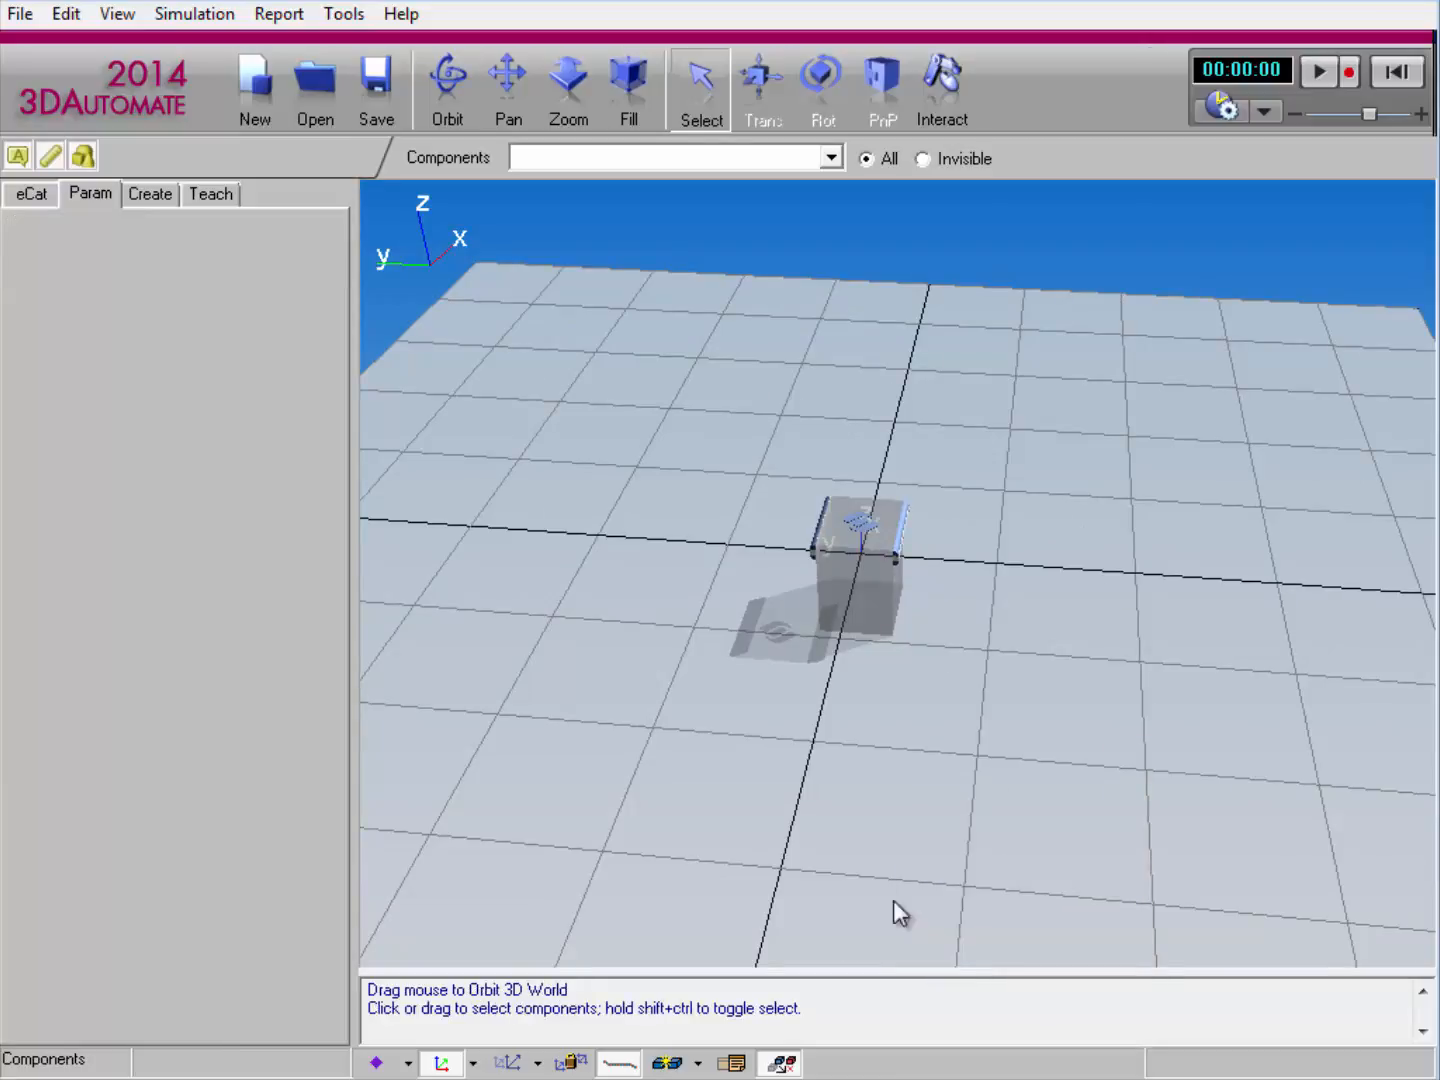
# Check which user views remain saved in the layout without the Fly Camera.
pyautogui.click(117, 13)
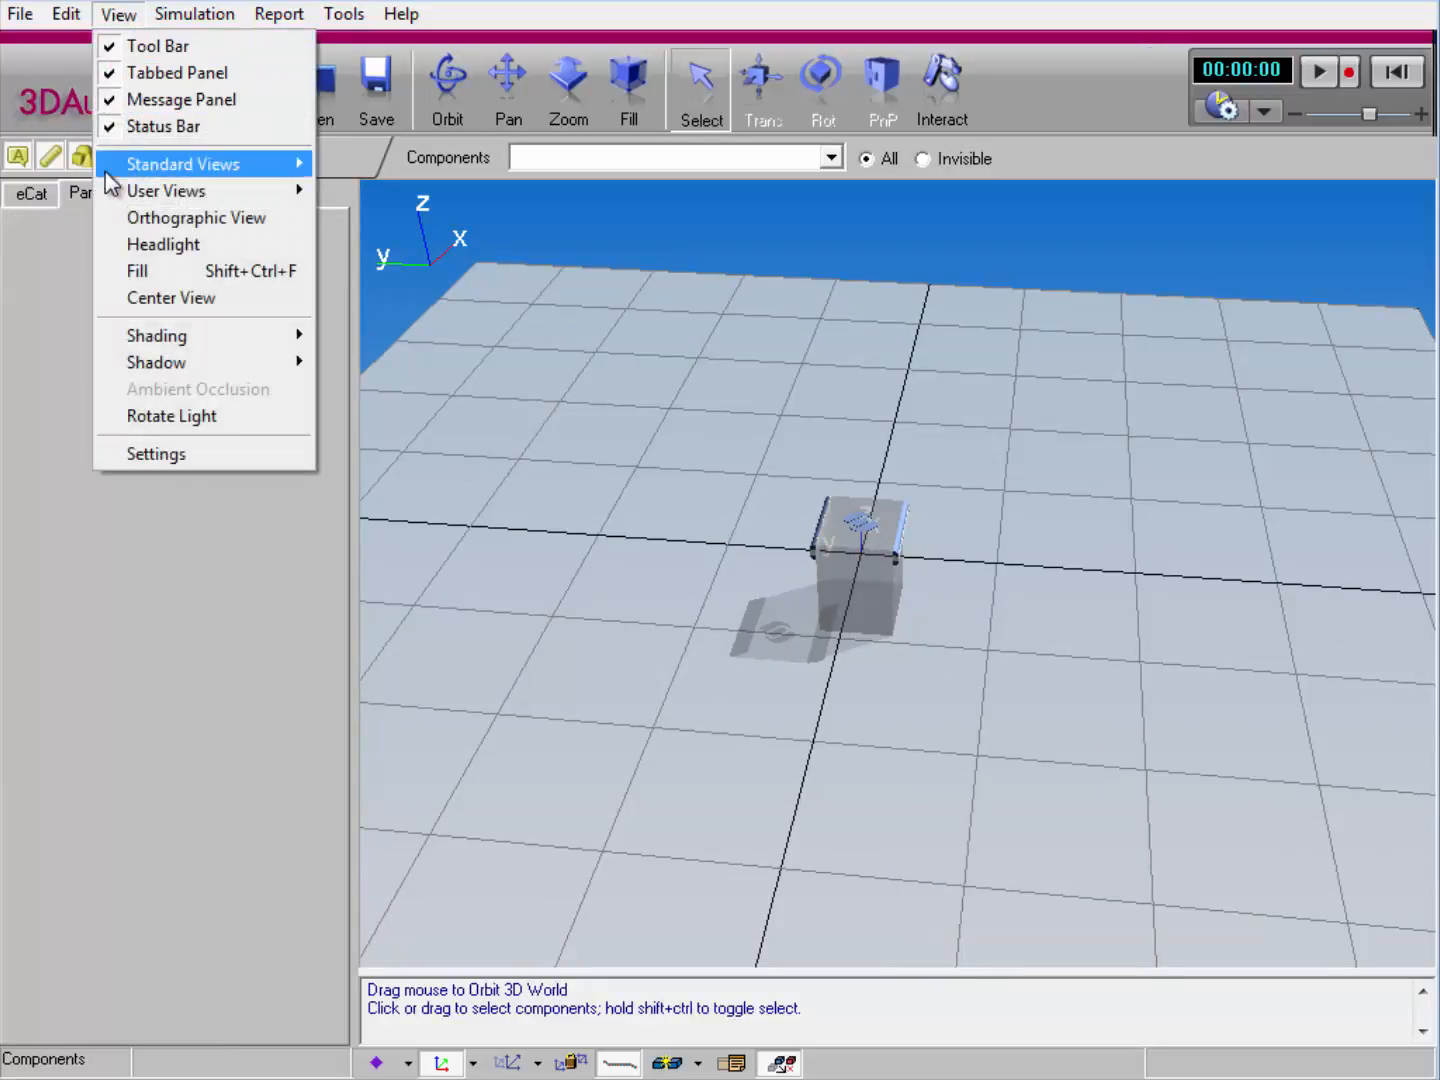
pyautogui.moveTo(110, 192)
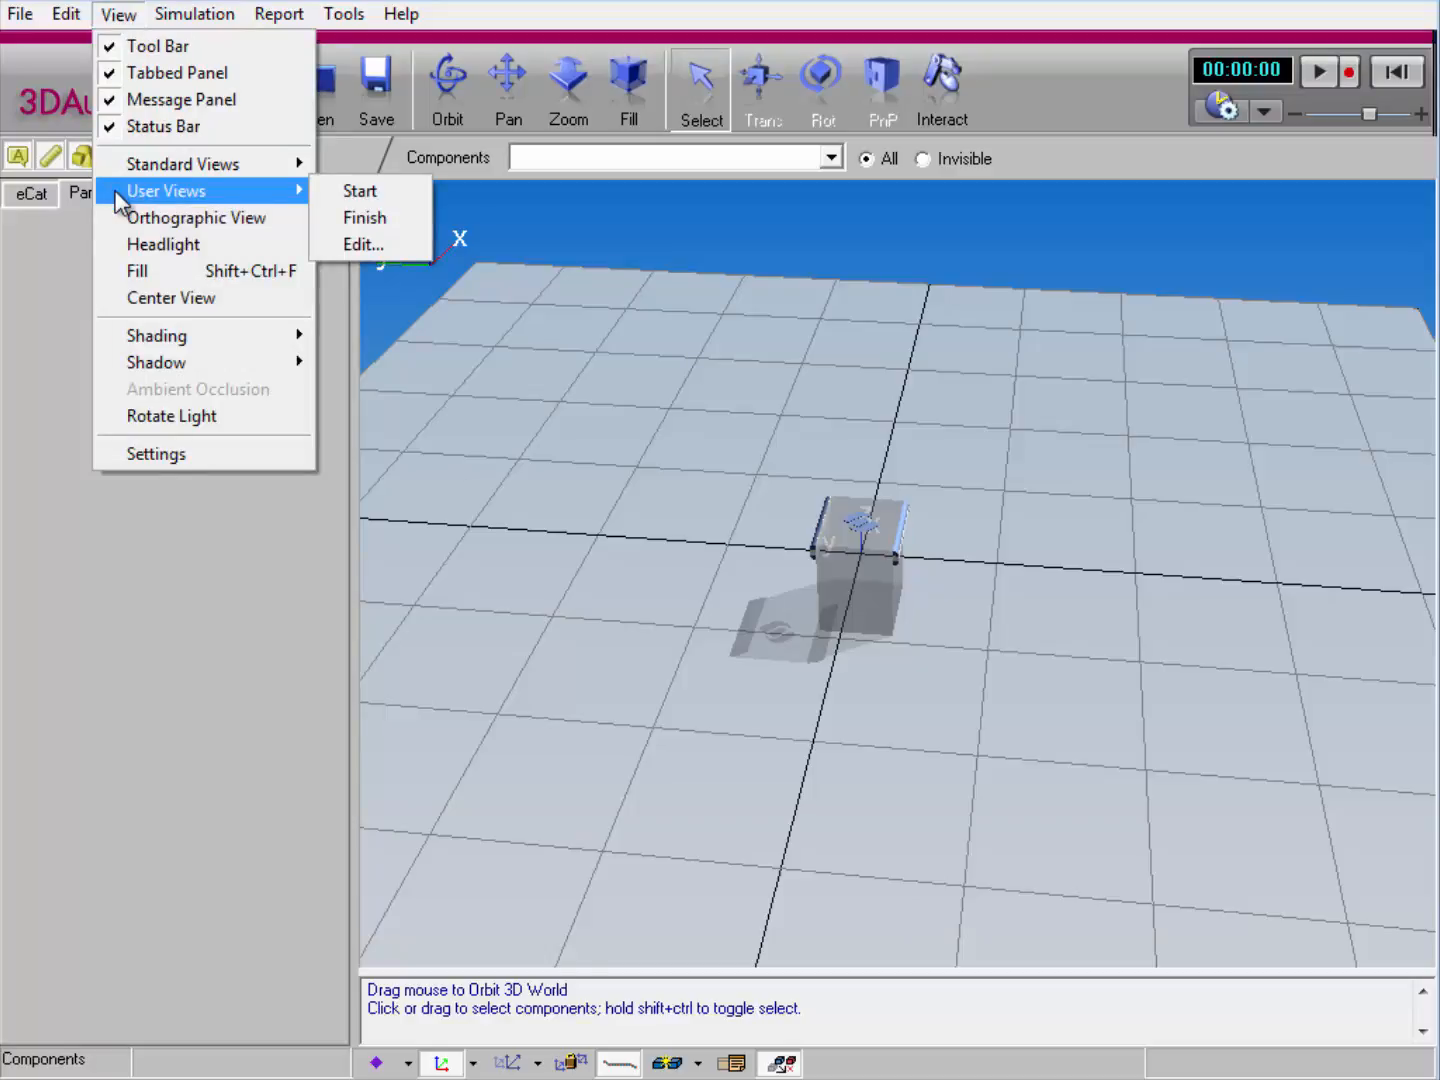
pyautogui.click(64, 245)
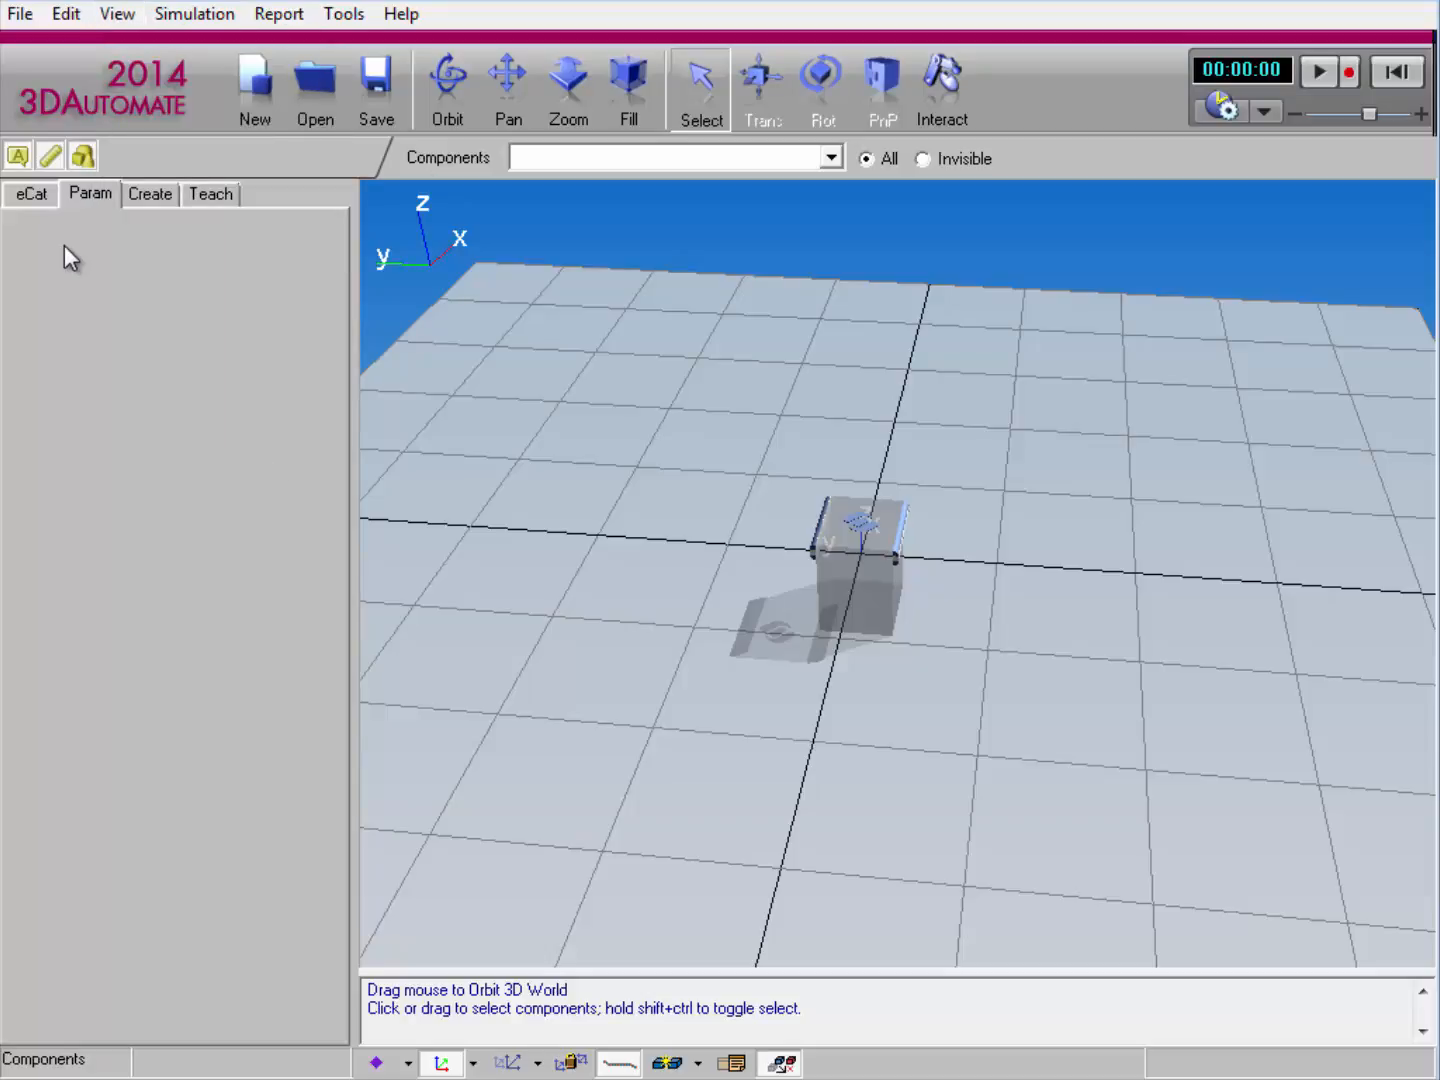
# Create a new component containing a Geometry feature.
pyautogui.click(143, 193)
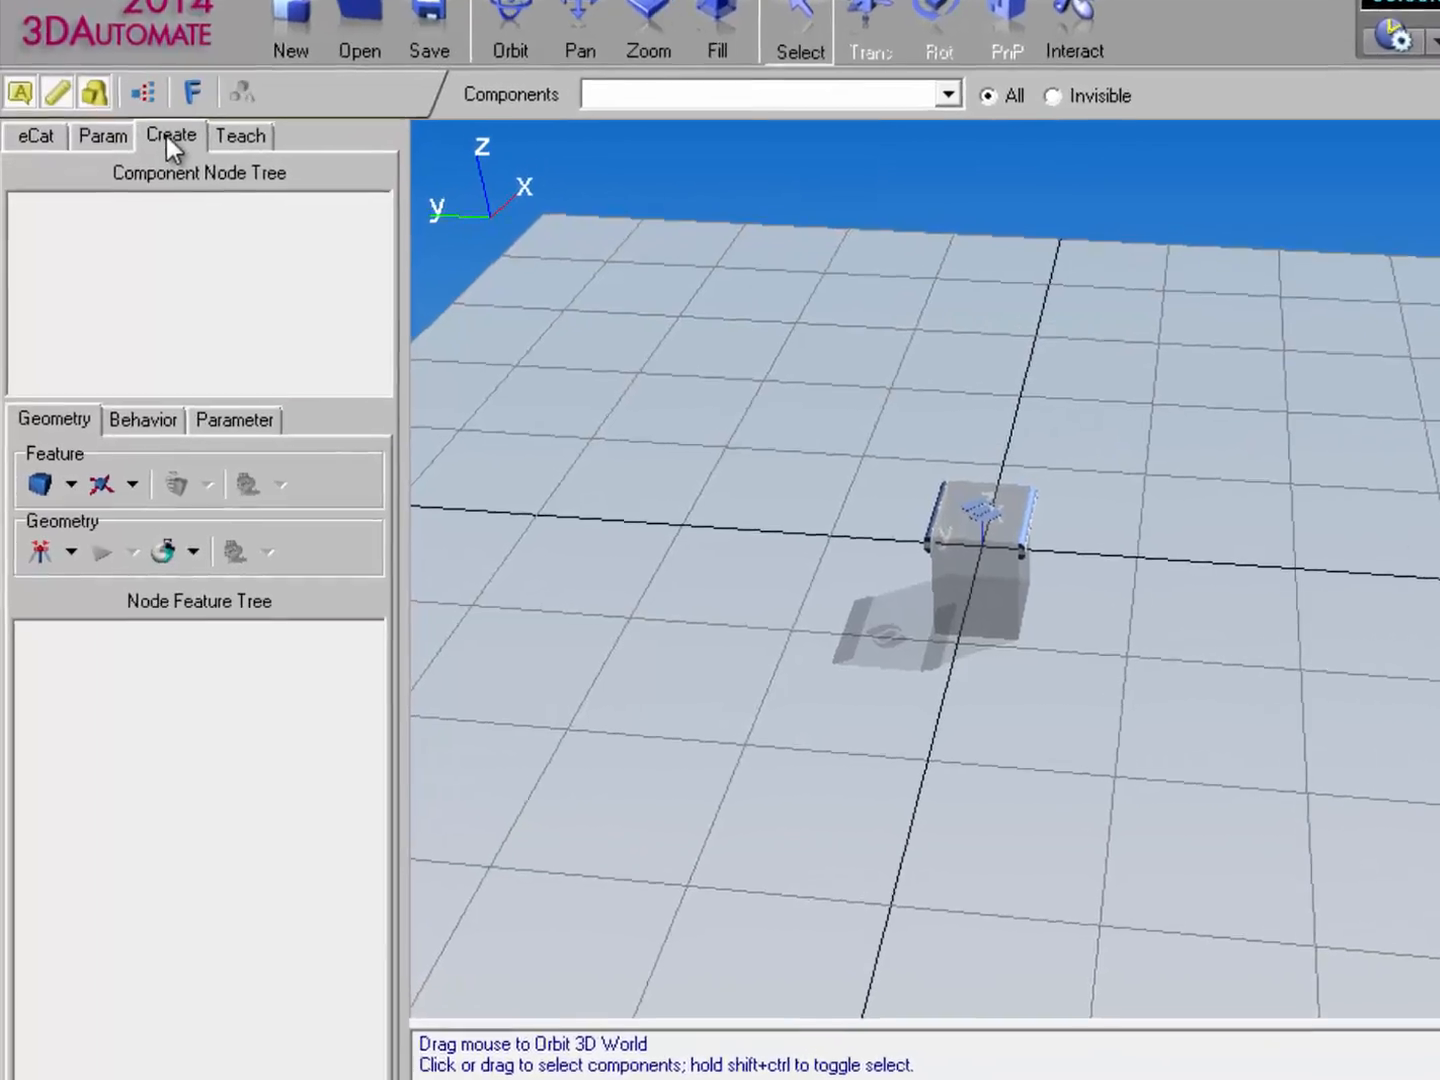
pyautogui.click(58, 500)
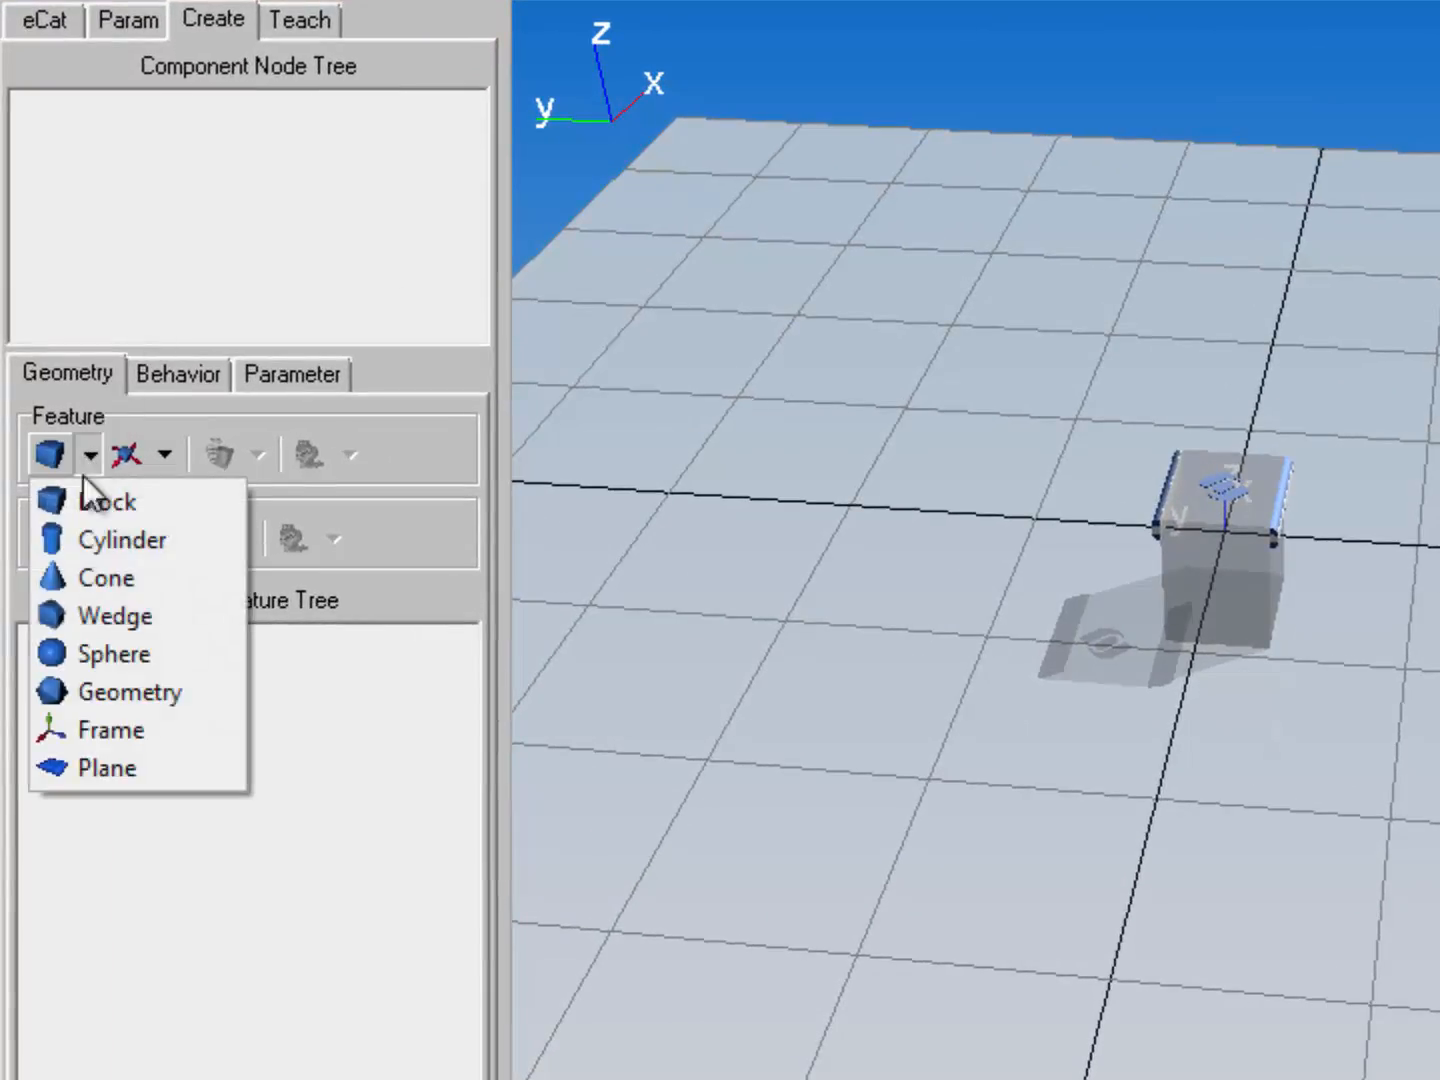
pyautogui.click(154, 689)
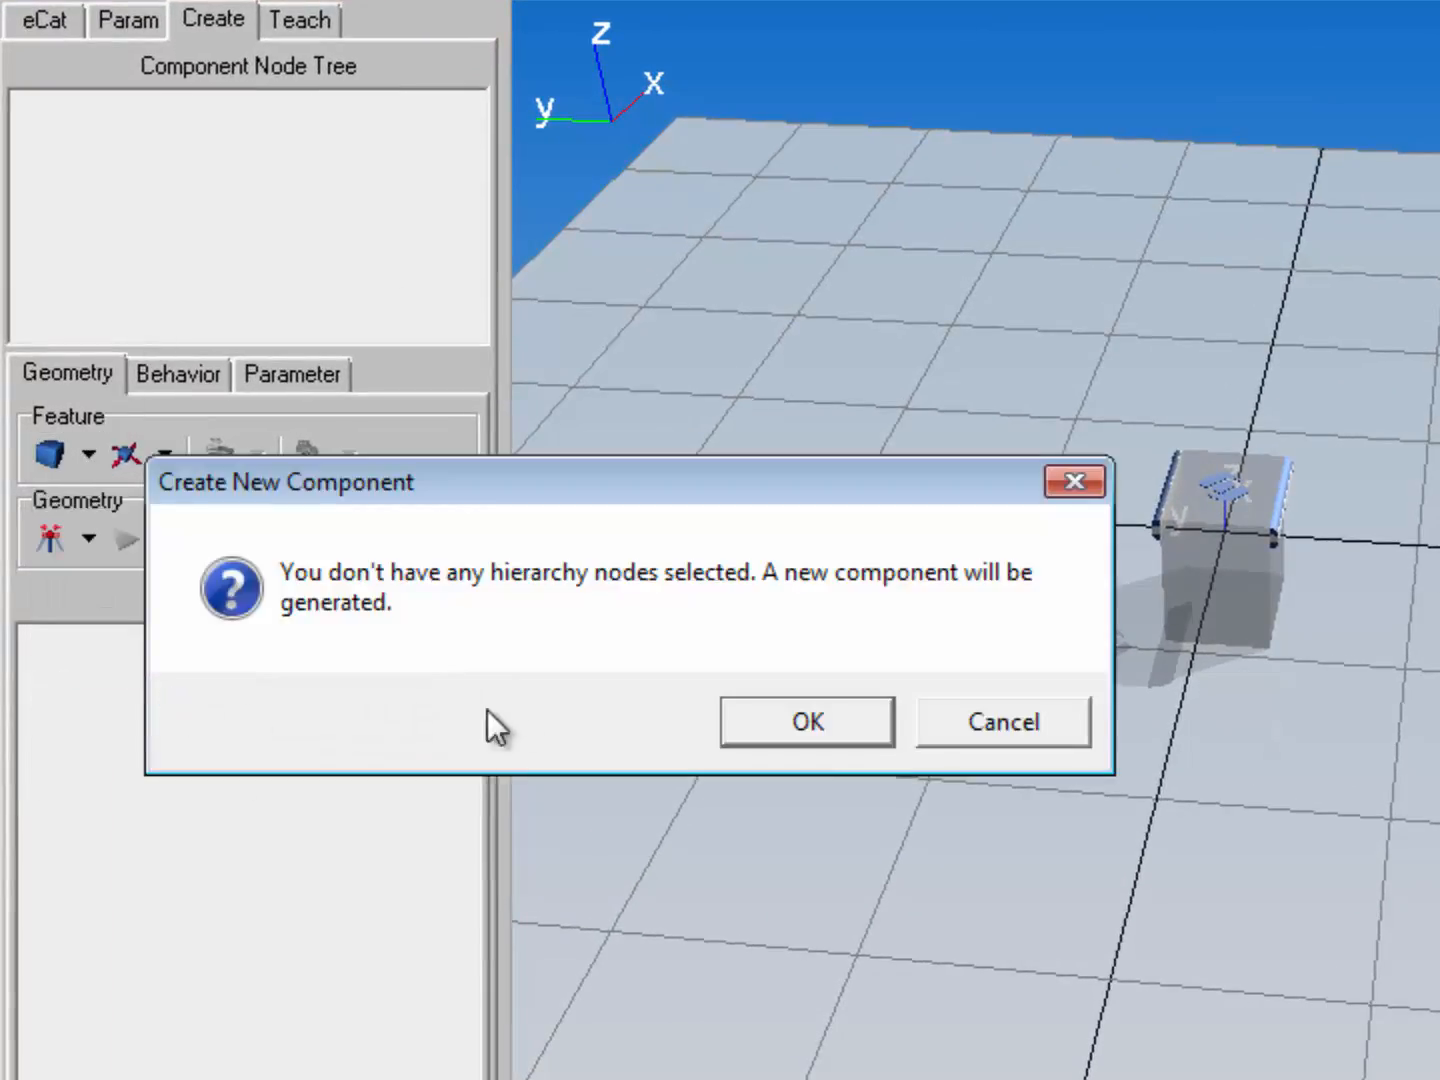
pyautogui.click(731, 721)
pyautogui.click(495, 805)
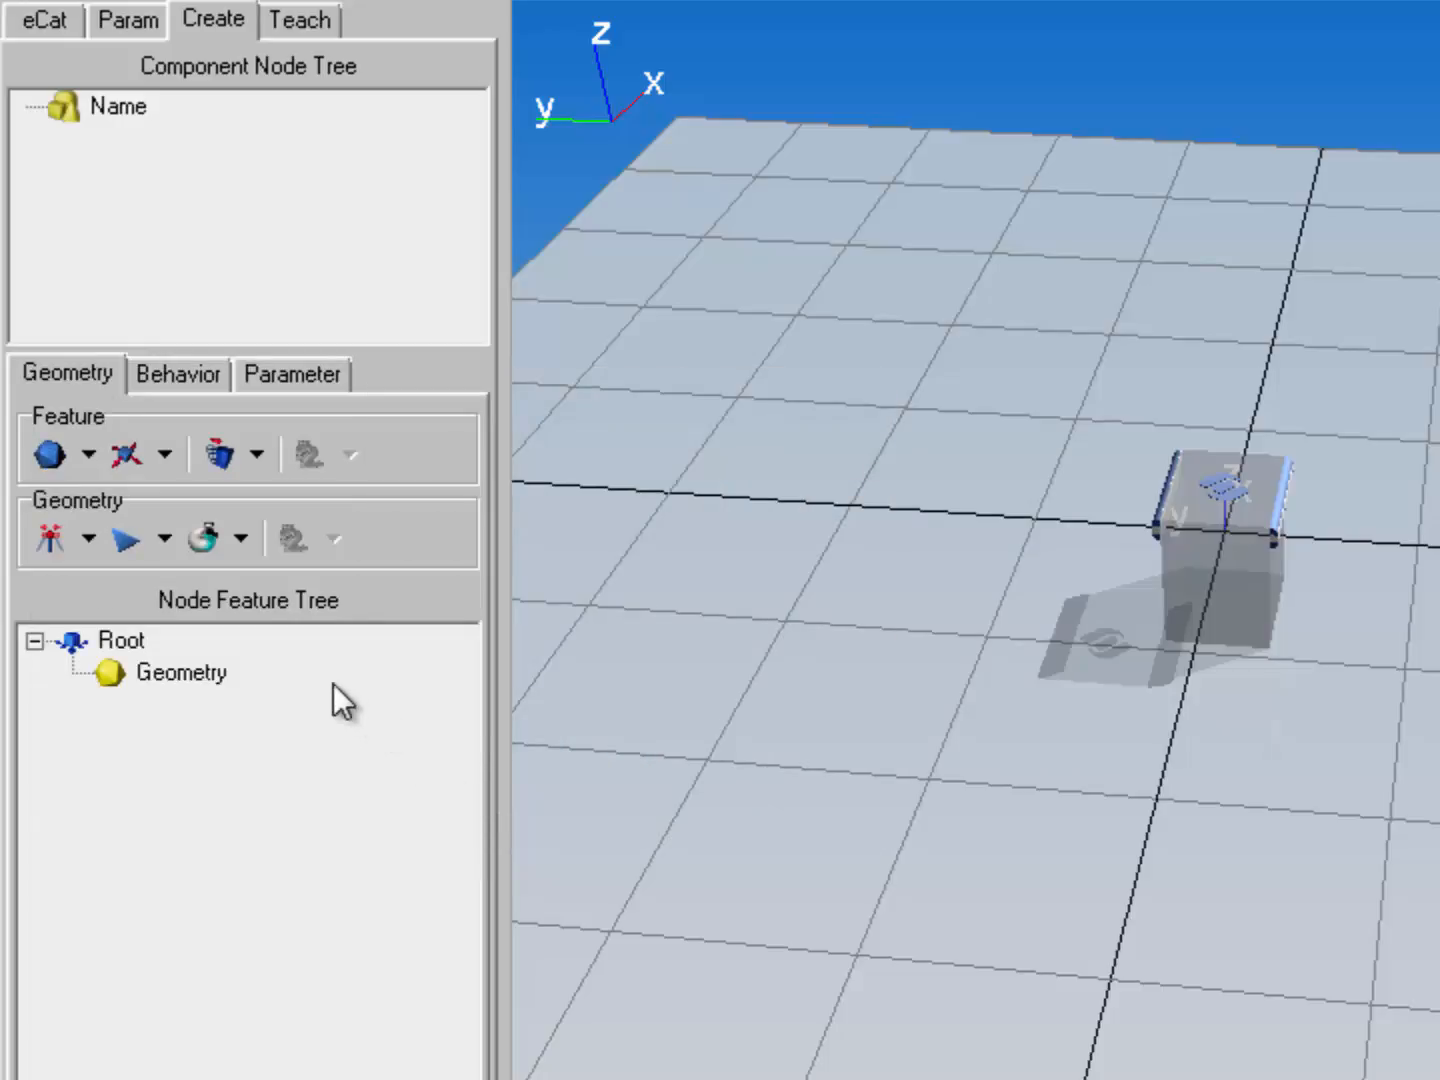
# Add a Python Script behavior to the new component and position its script editor for editing.
pyautogui.click(180, 373)
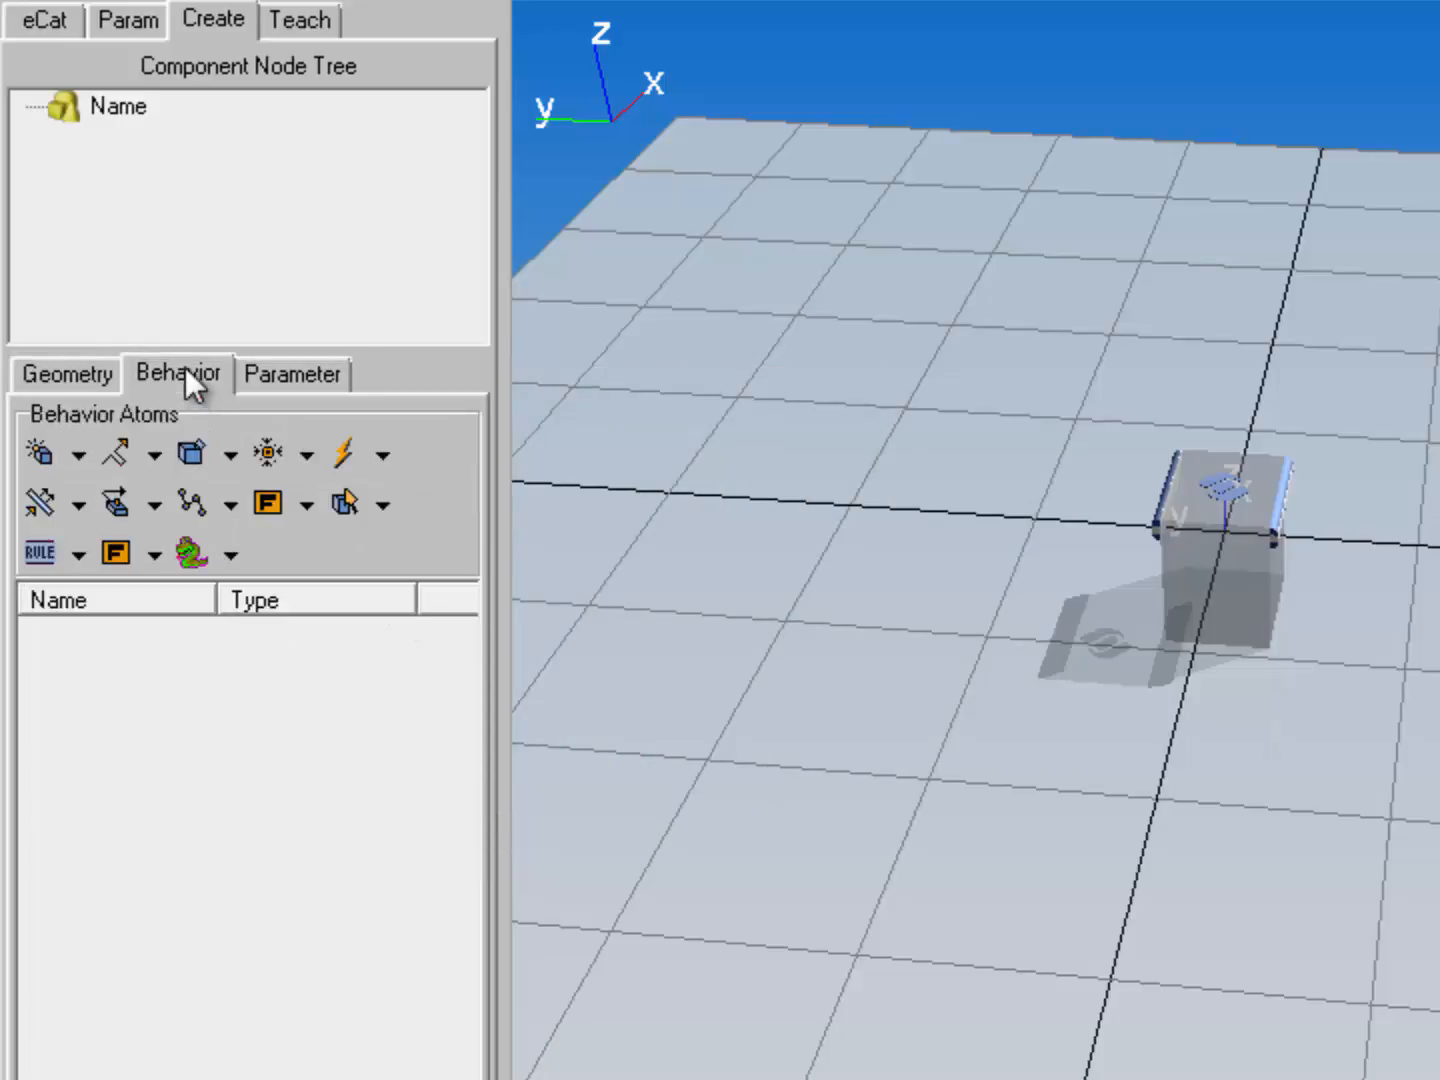
pyautogui.click(155, 553)
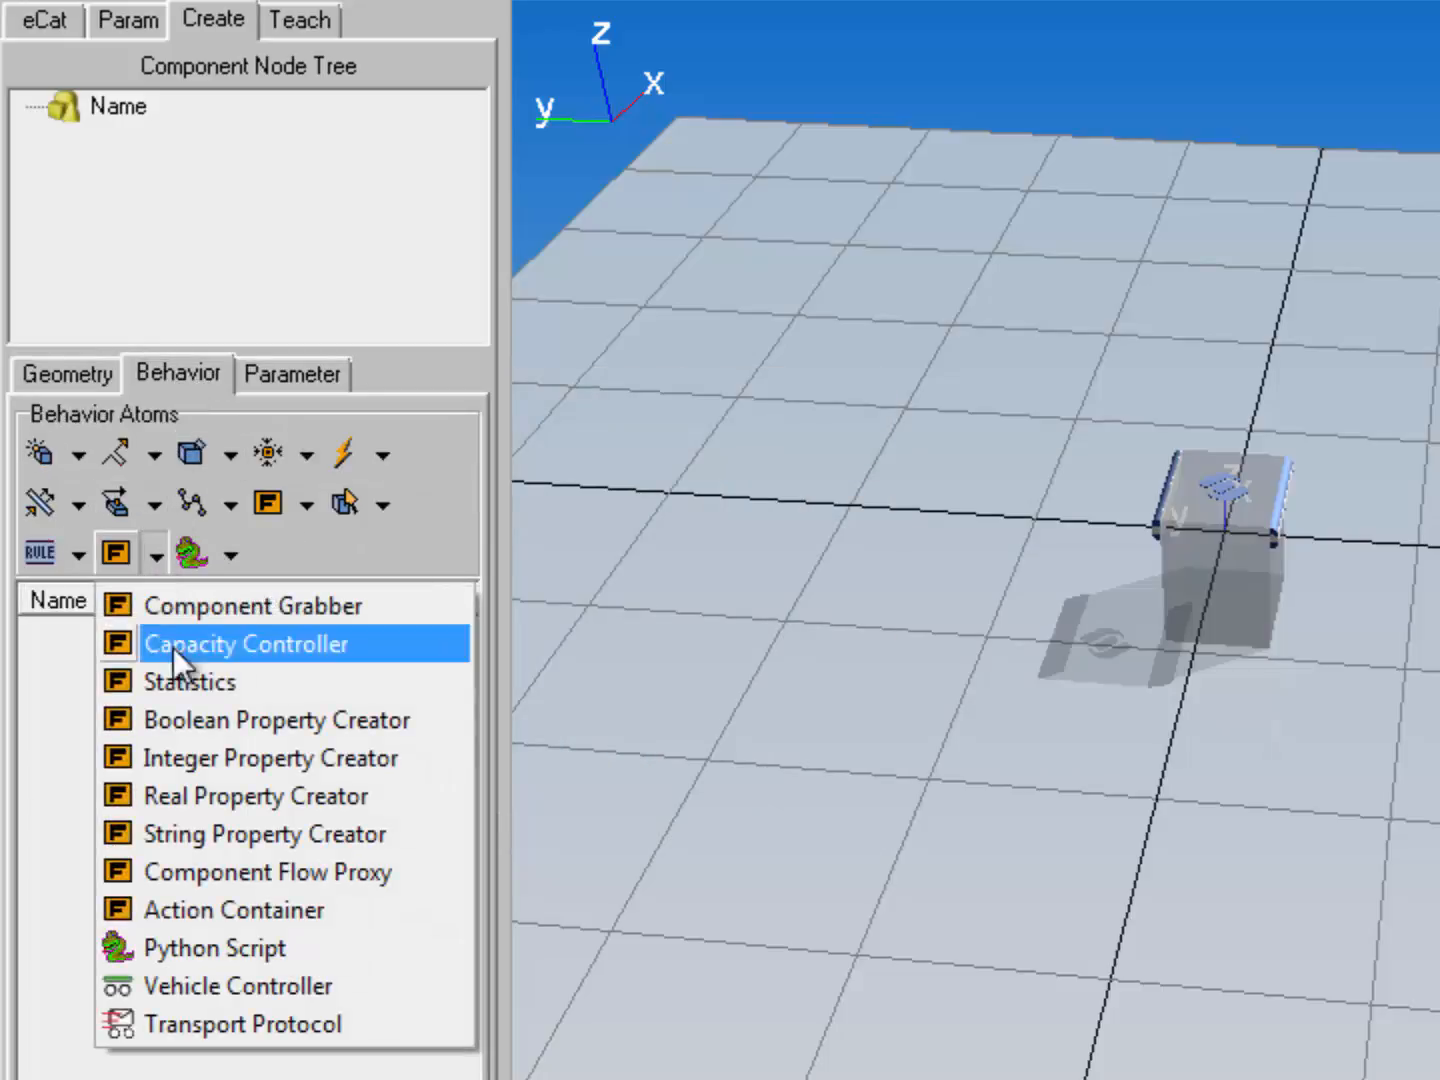
pyautogui.click(310, 947)
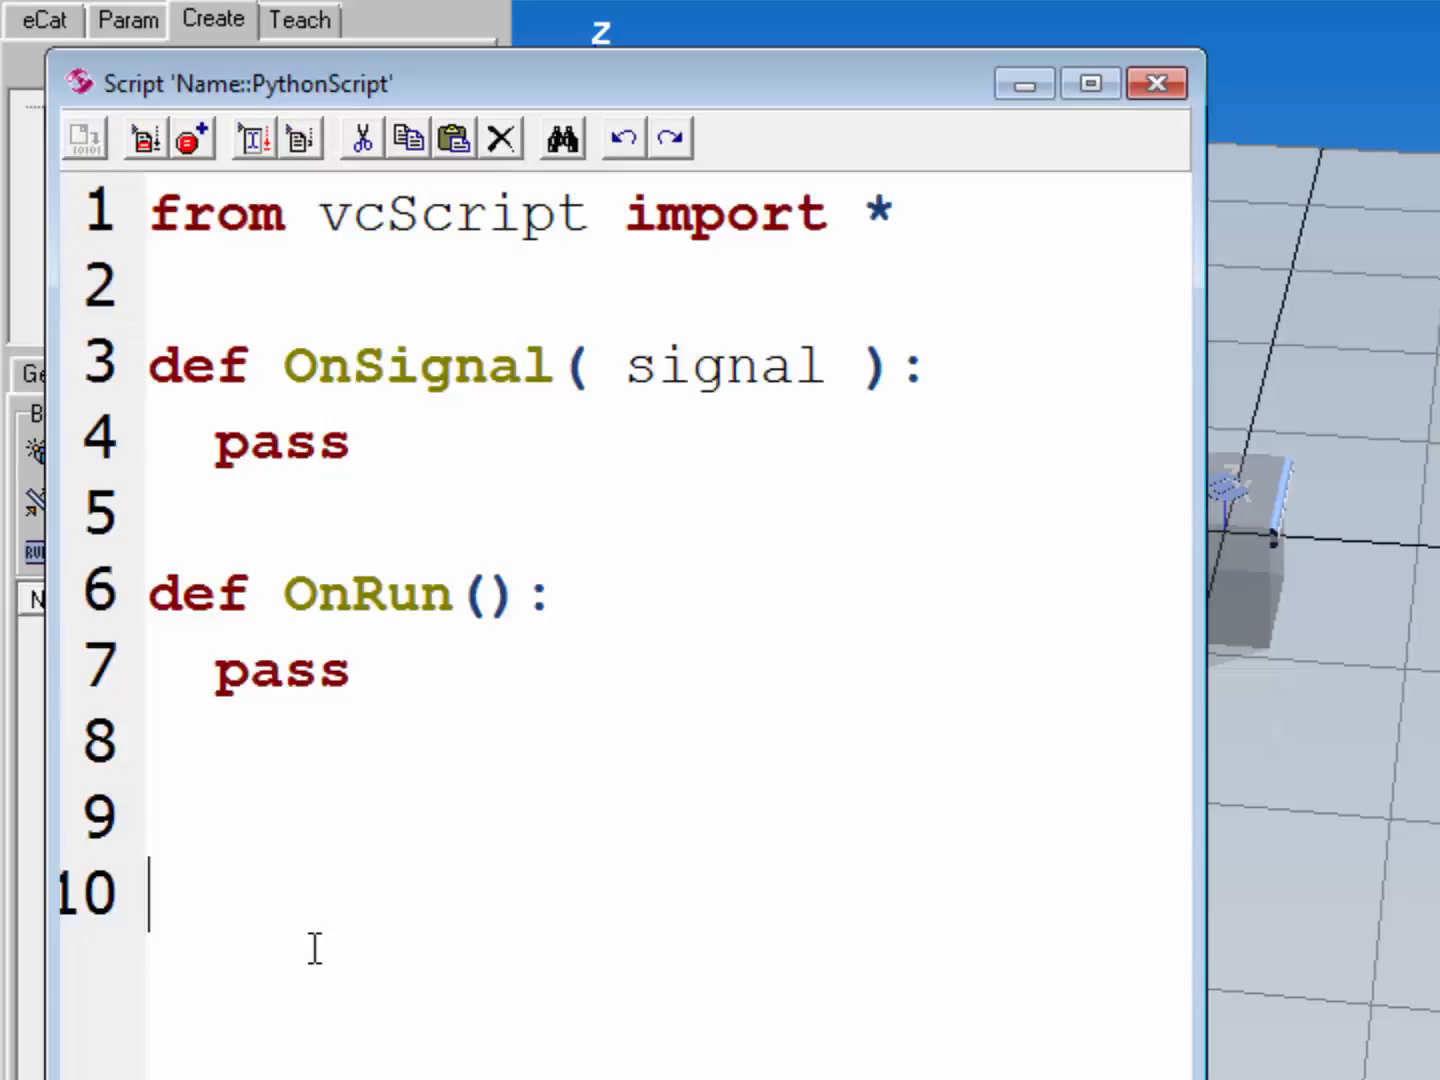
pyautogui.moveTo(671, 76); pyautogui.dragTo(668, 3)
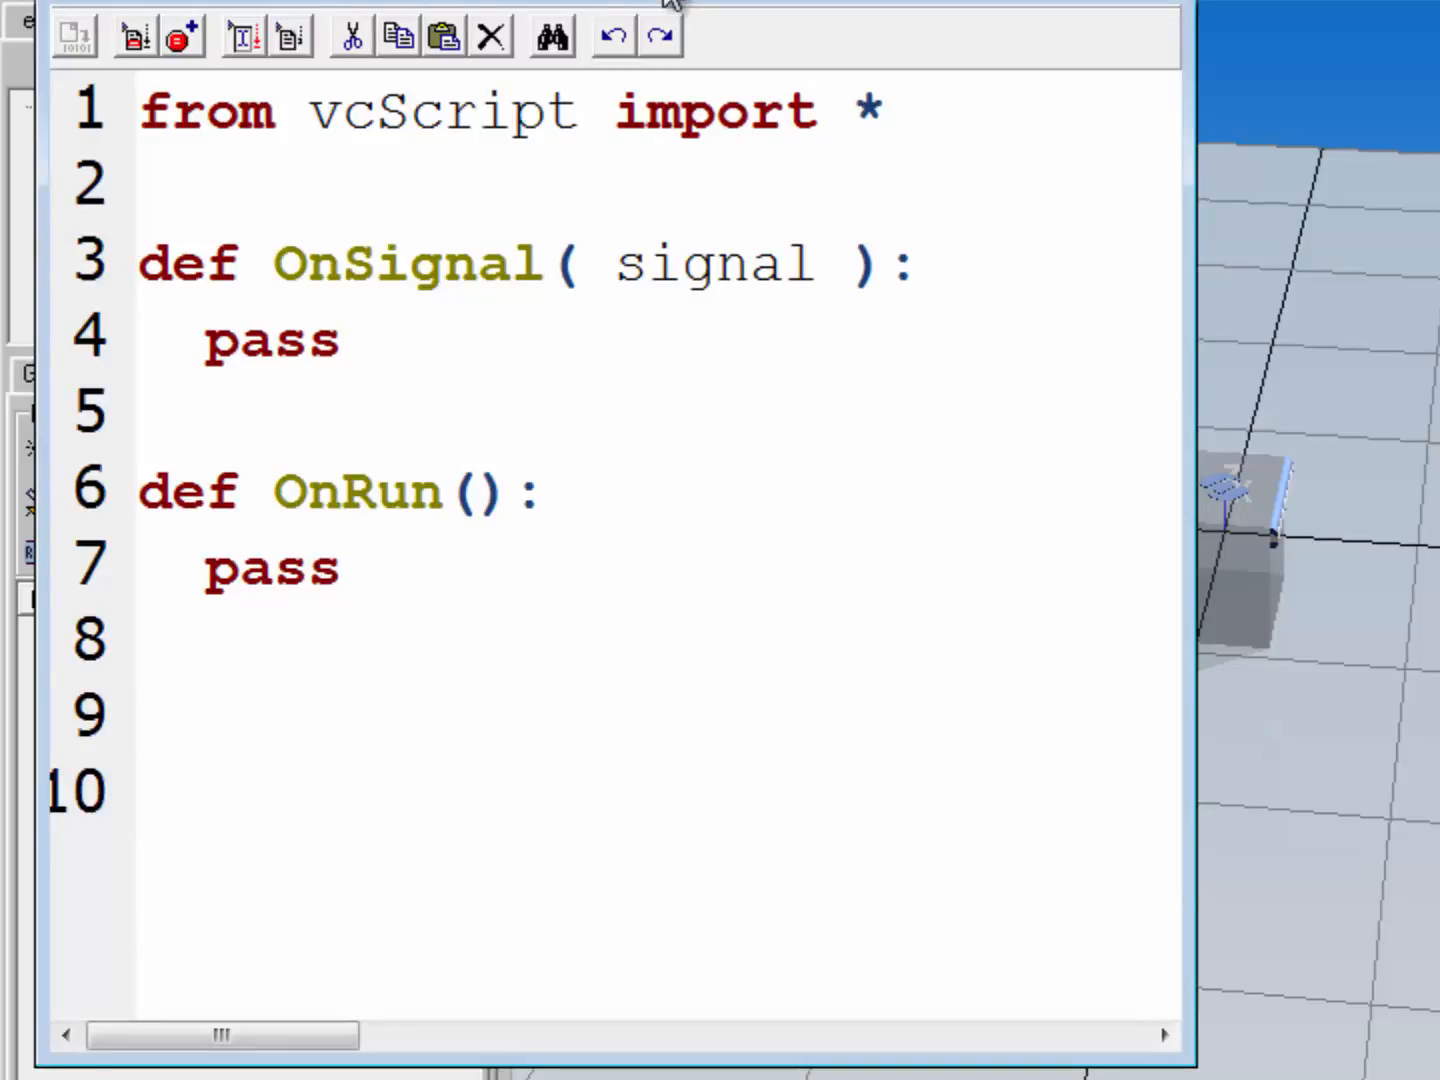
# Replace the default OnSignal and OnRun functions in the script with "app = getApplication()".
pyautogui.moveTo(334, 845); pyautogui.dragTo(142, 264)
pyautogui.press('Delete')
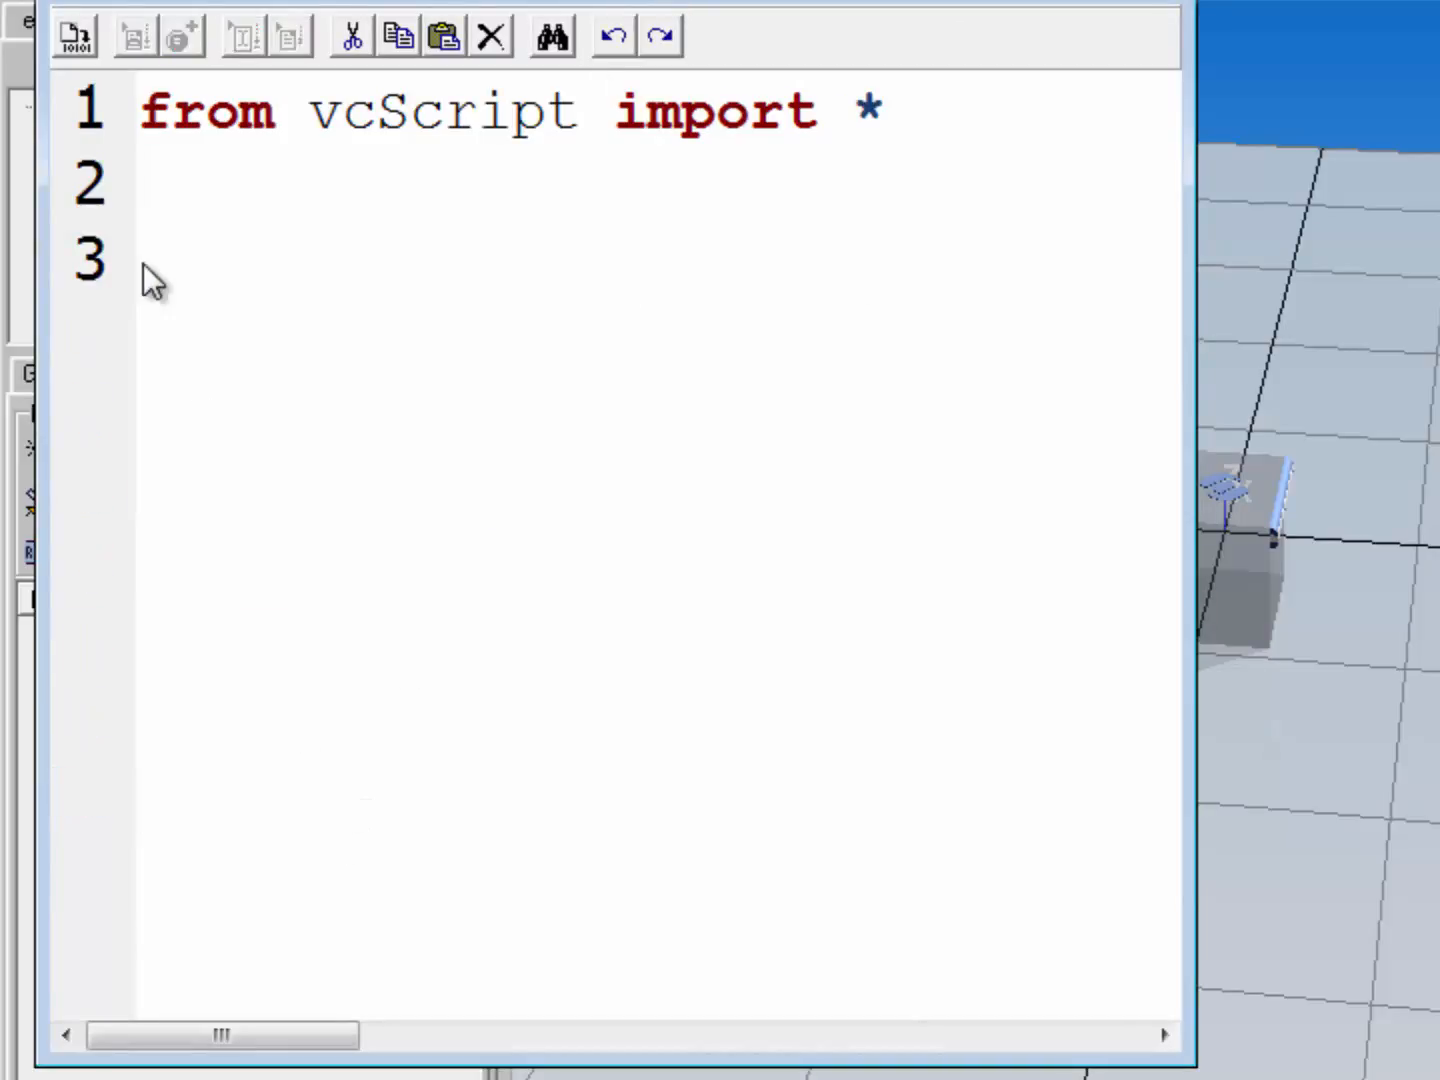
pyautogui.write('app = getA')
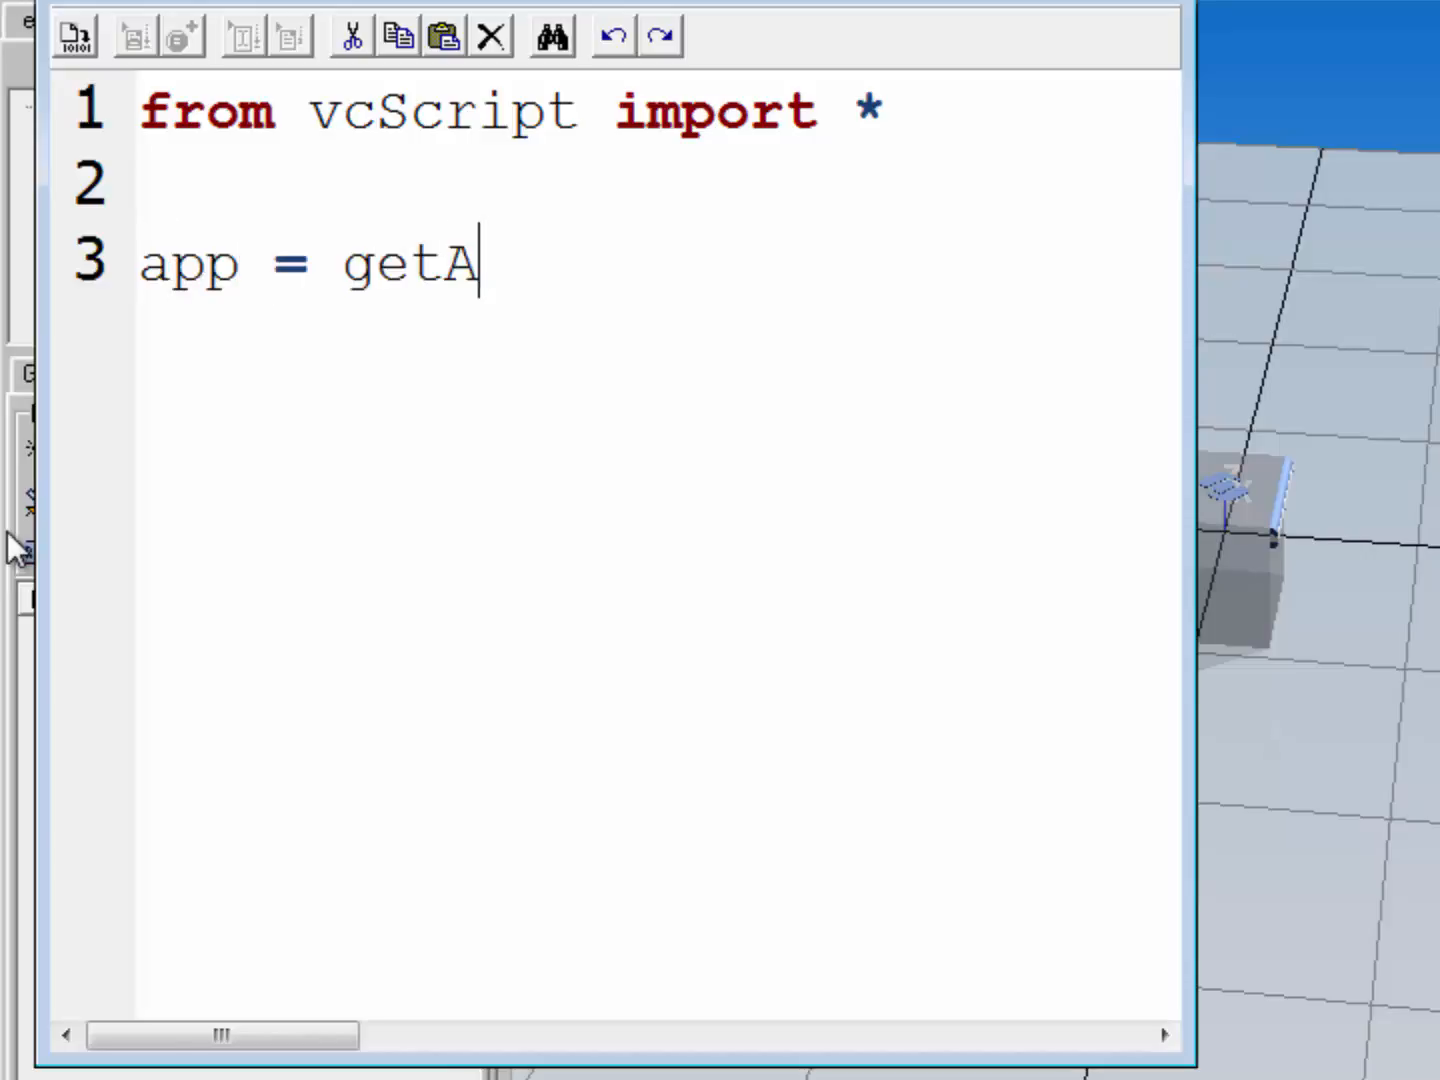
pyautogui.write('pplication()')
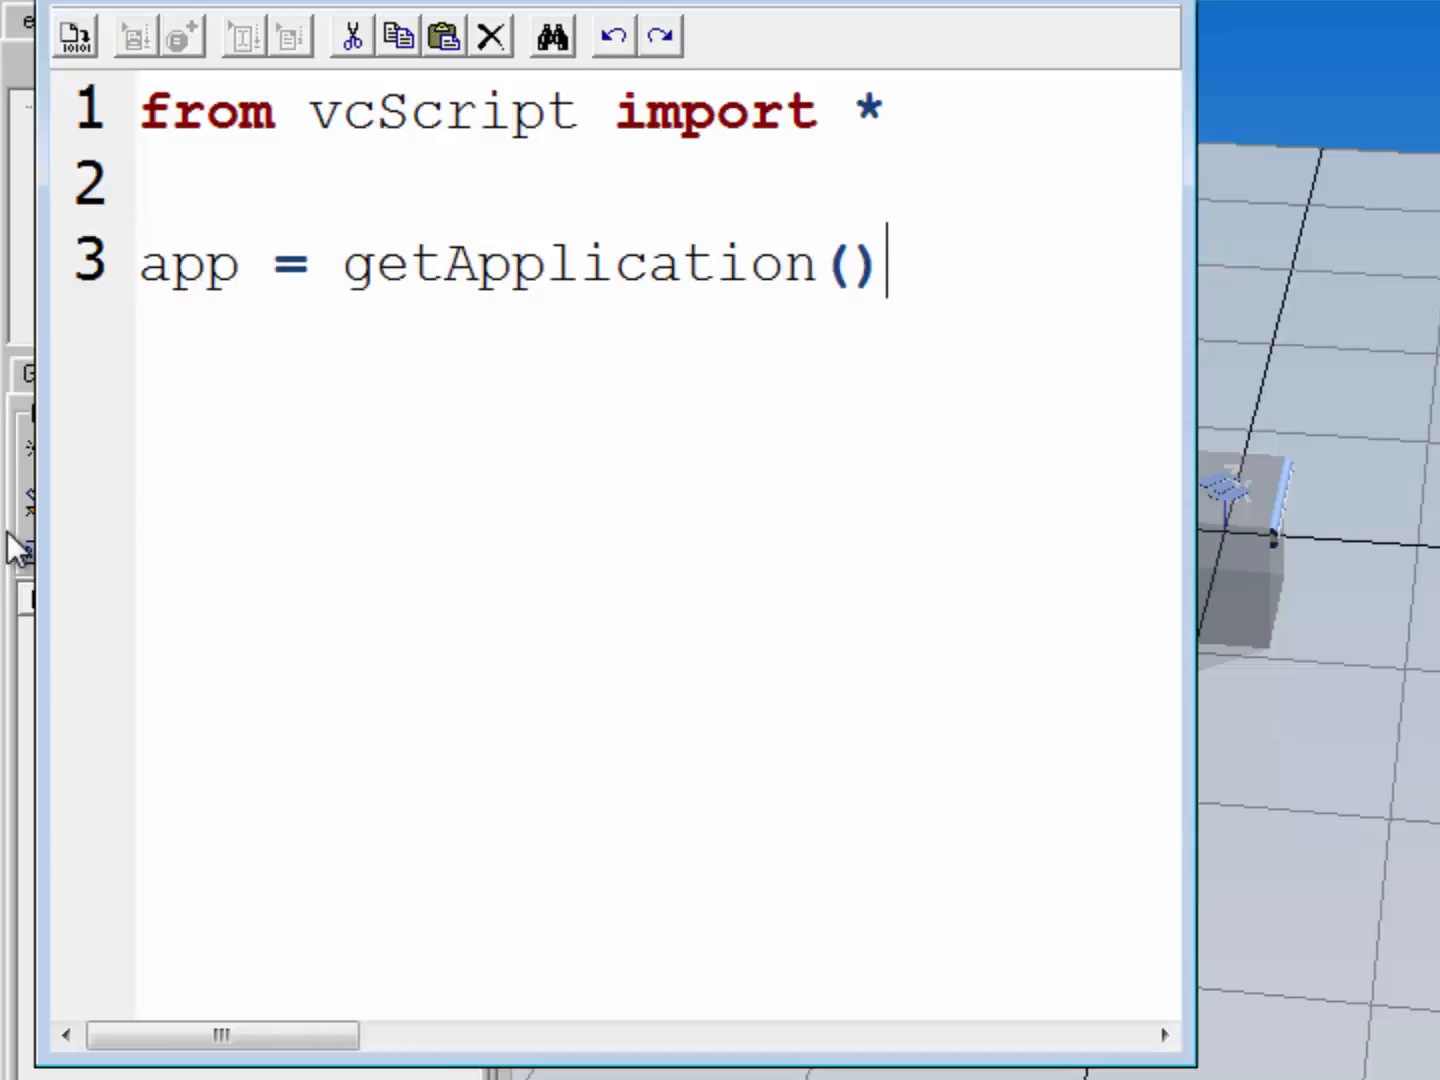
pyautogui.press('Return')
pyautogui.press('Return')
pyautogui.write('#')
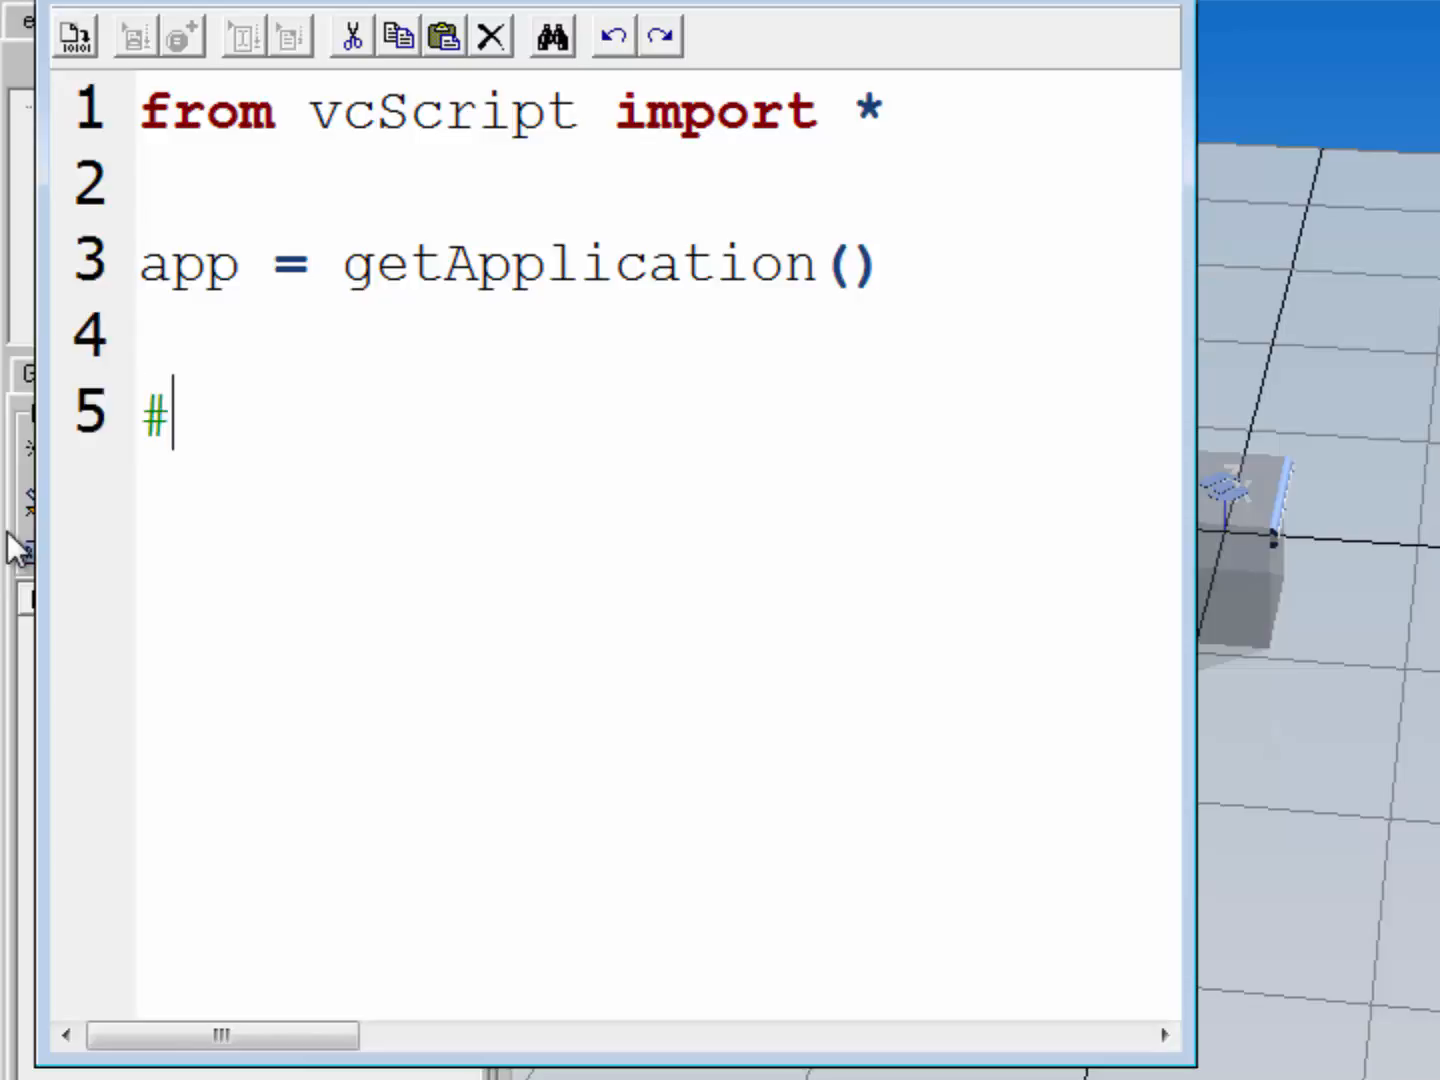
pyautogui.write('vcApplication')
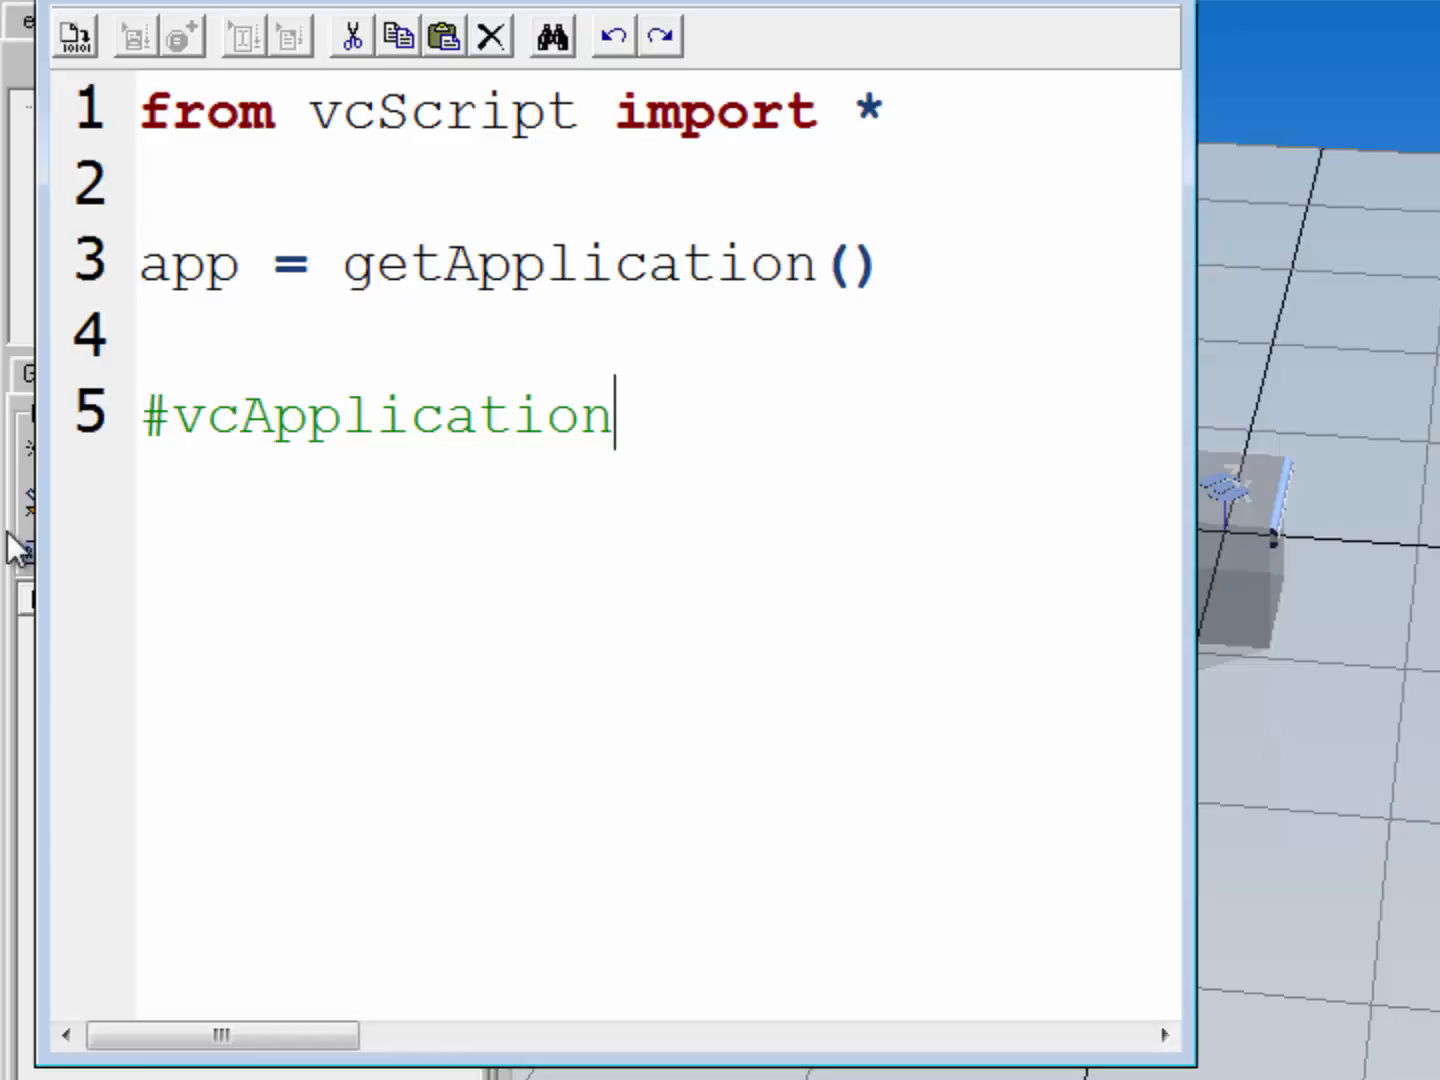
pyautogui.press('BackSpace')
pyautogui.press('BackSpace')
pyautogui.press('BackSpace')
pyautogui.press('BackSpace')
pyautogui.press('BackSpace')
pyautogui.press('BackSpace')
pyautogui.press('BackSpace')
pyautogui.press('BackSpace')
pyautogui.press('BackSpace')
pyautogui.press('BackSpace')
pyautogui.press('BackSpace')
pyautogui.press('BackSpace')
pyautogui.press('BackSpace')
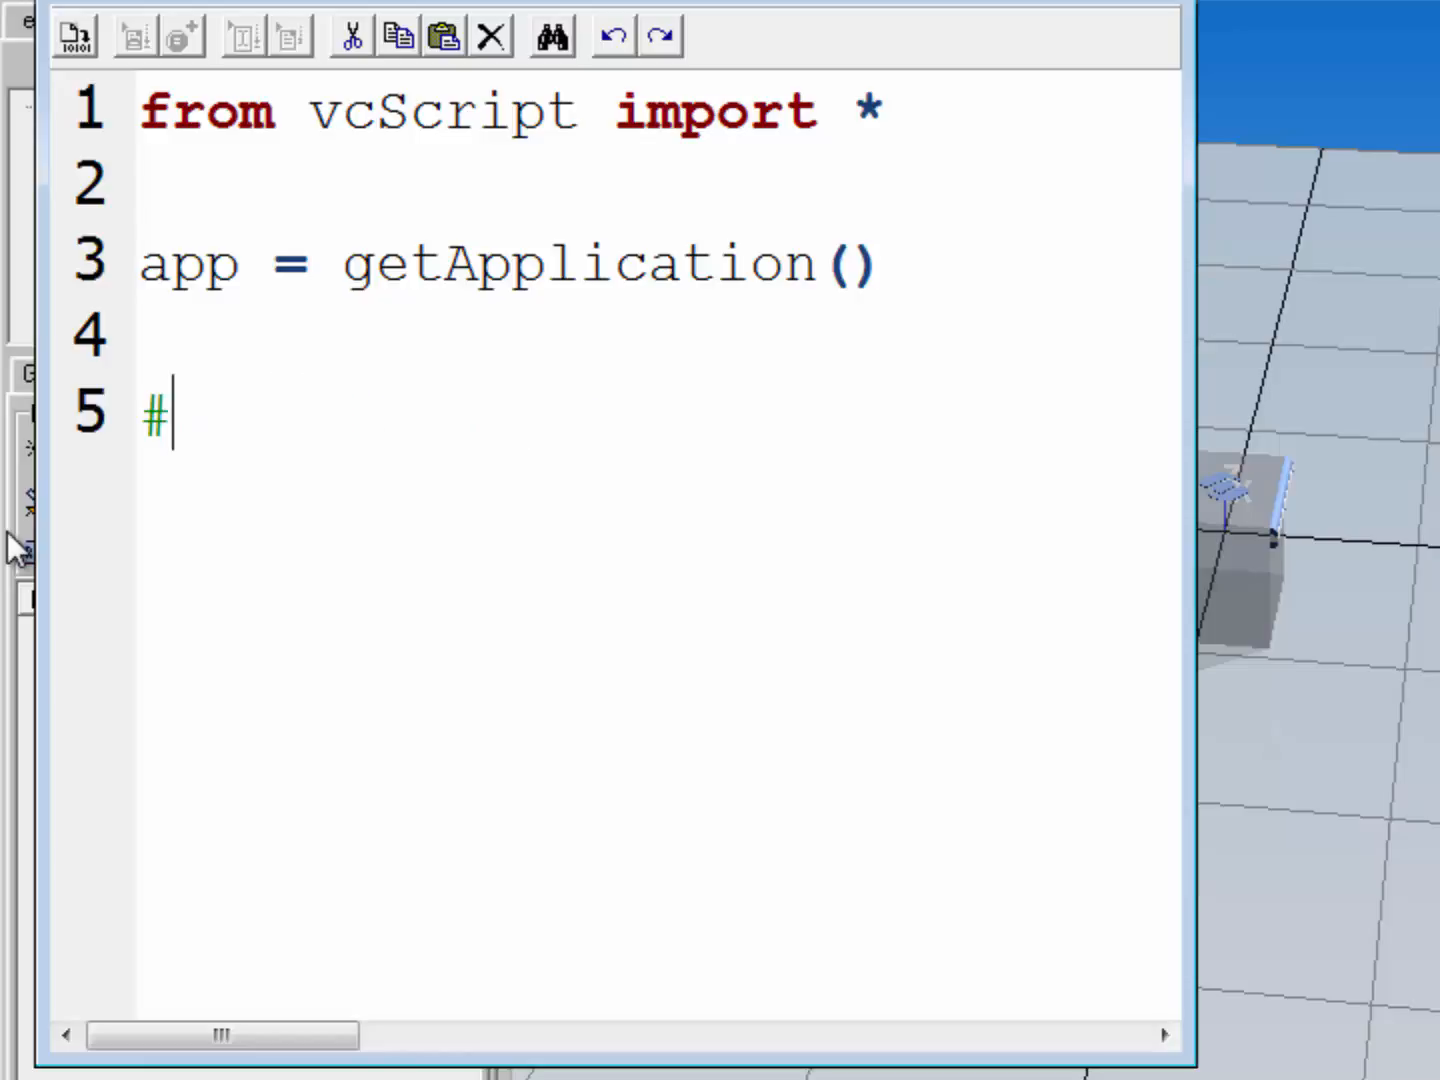
pyautogui.press('BackSpace')
pyautogui.press('BackSpace')
# Add the line app.createView("Example") below the getApplication line in the script.
pyautogui.write('ap')
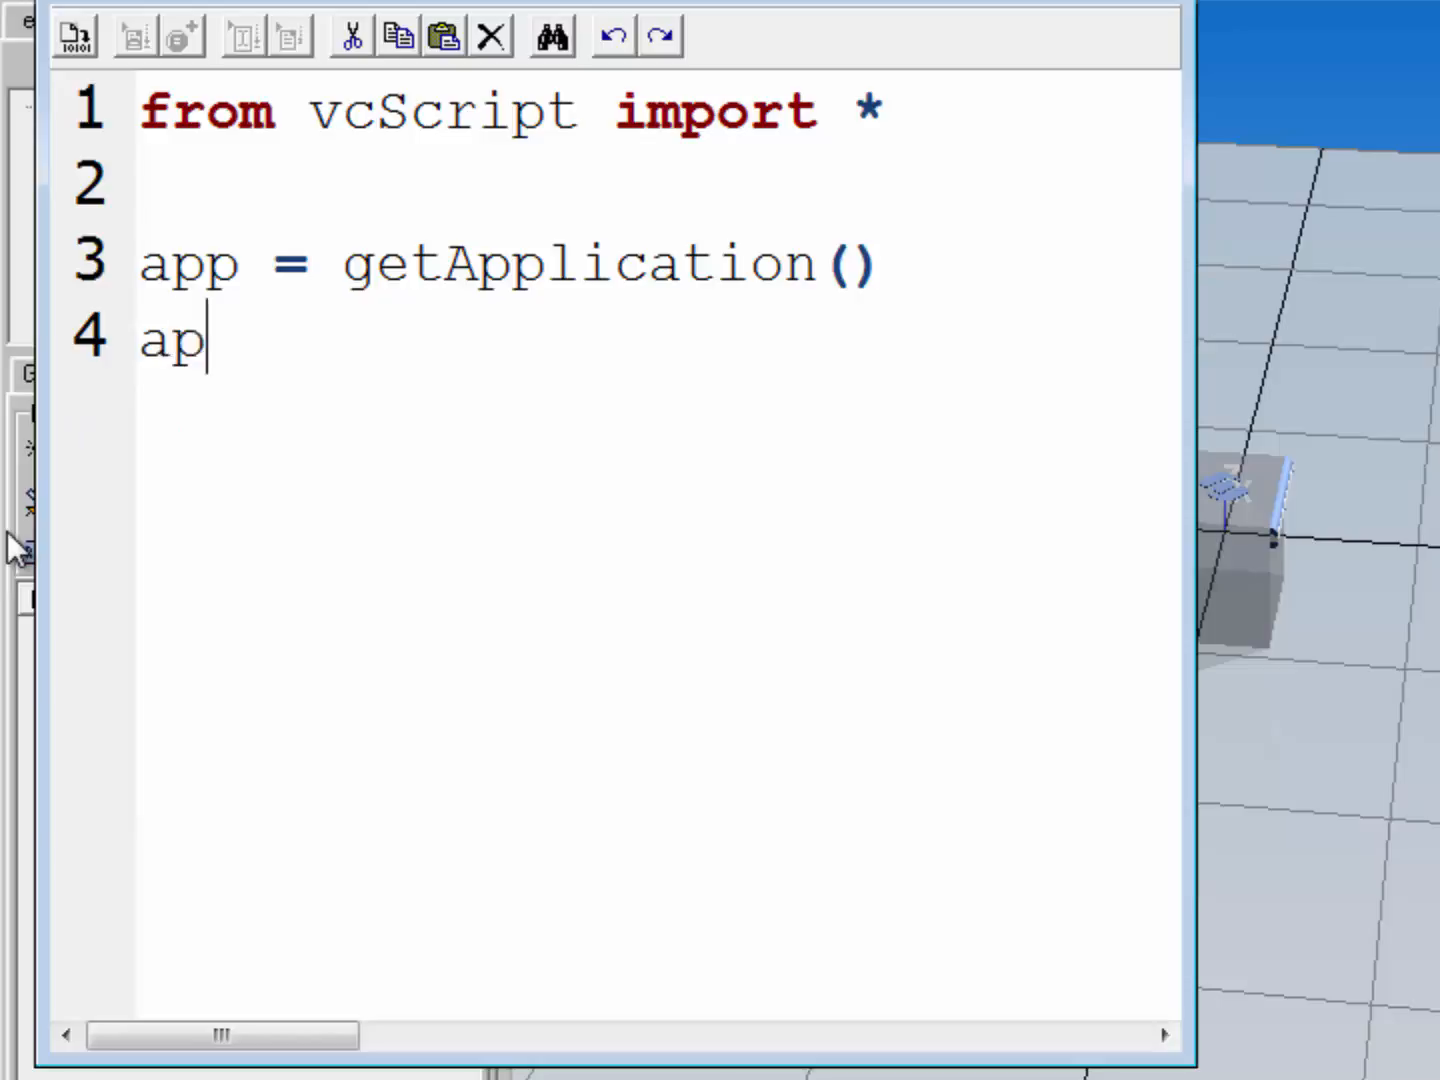
pyautogui.write('p.createView')
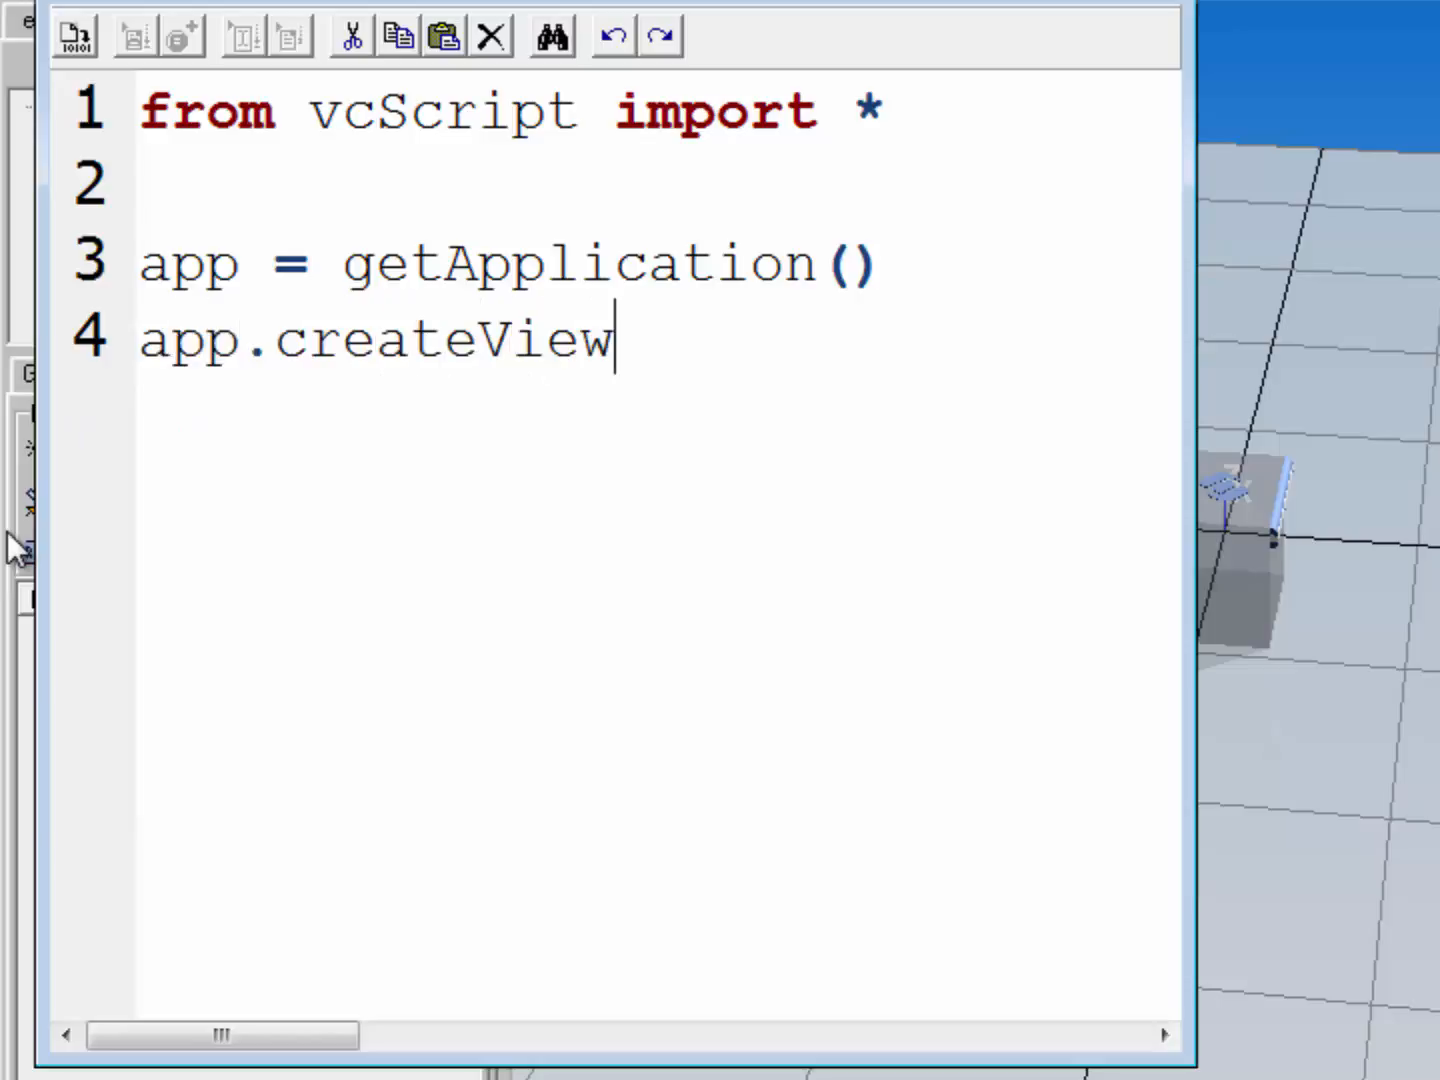
pyautogui.write('("")')
pyautogui.press('Left')
pyautogui.write('""')
pyautogui.press('Left')
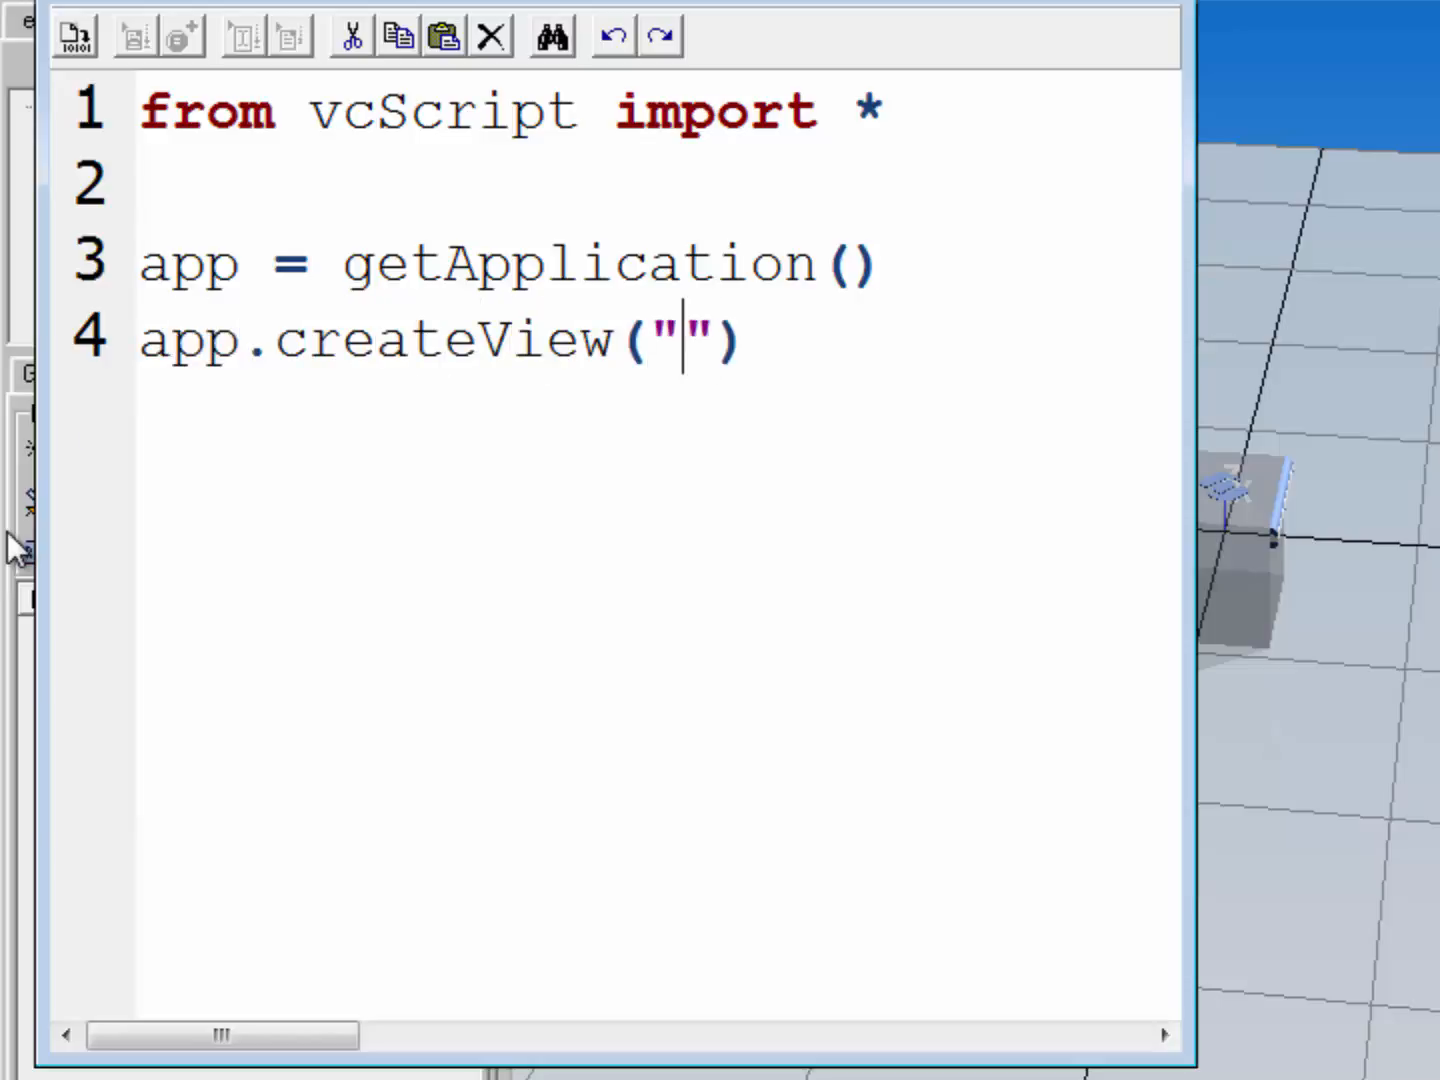
pyautogui.write('Example')
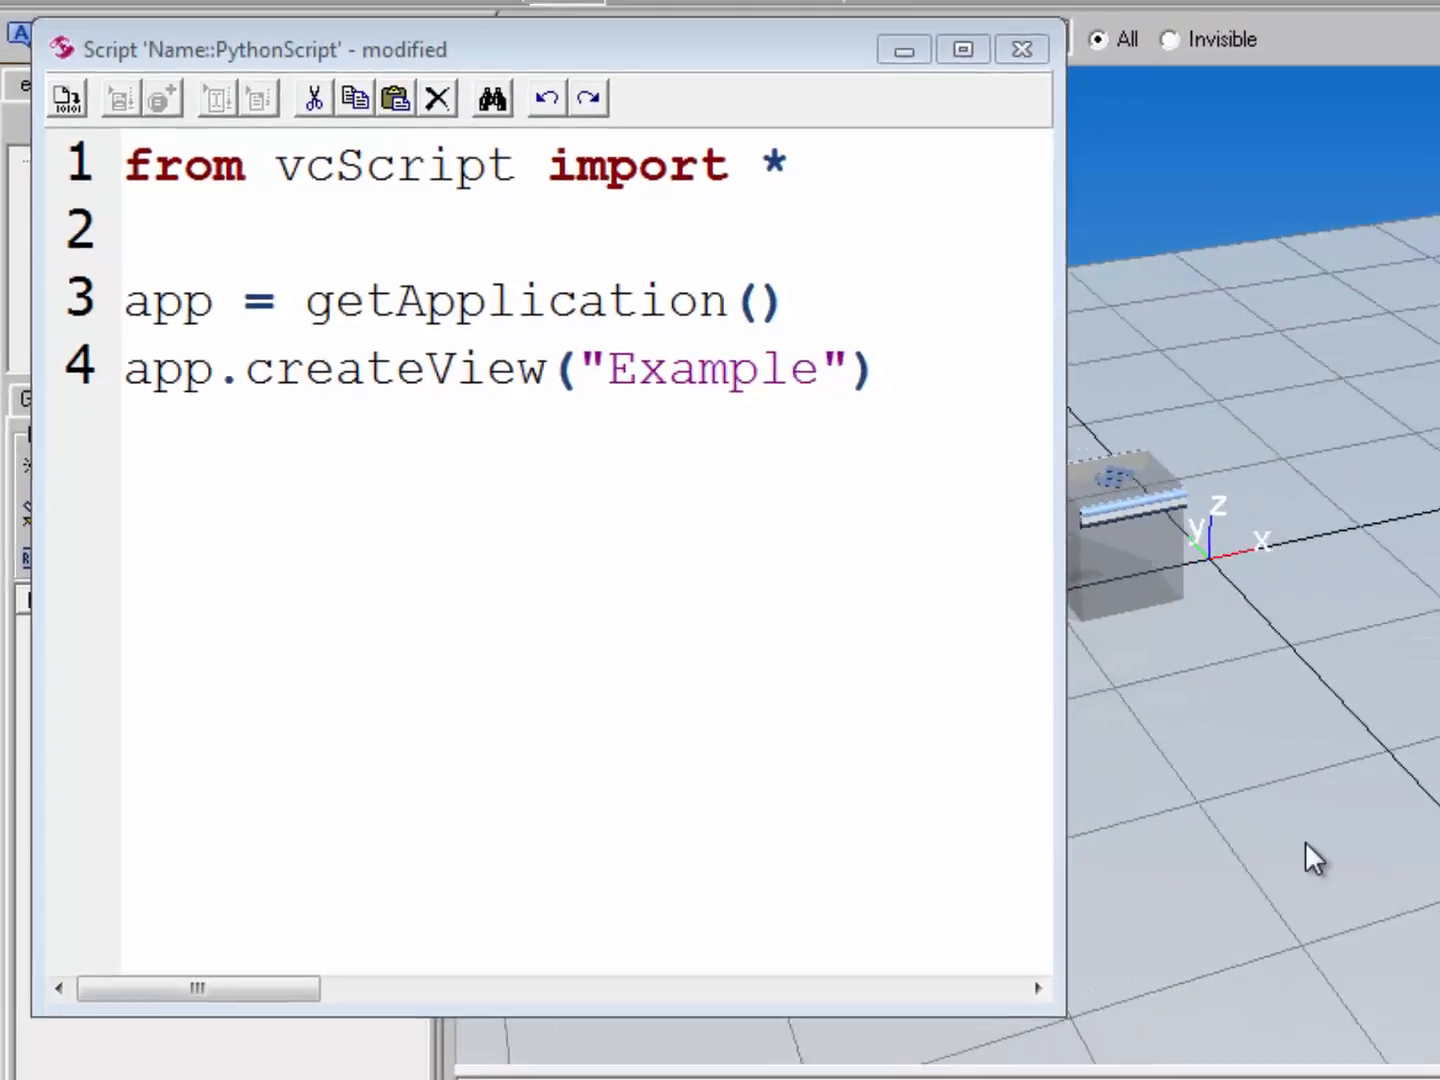
# Zoom in close on the feeder's side and compile the script to save that viewpoint as the Example view.
pyautogui.keyDown('shift'); pyautogui.moveTo(1248, 832); pyautogui.dragTo(1182, 625, button='right'); pyautogui.keyUp('shift')
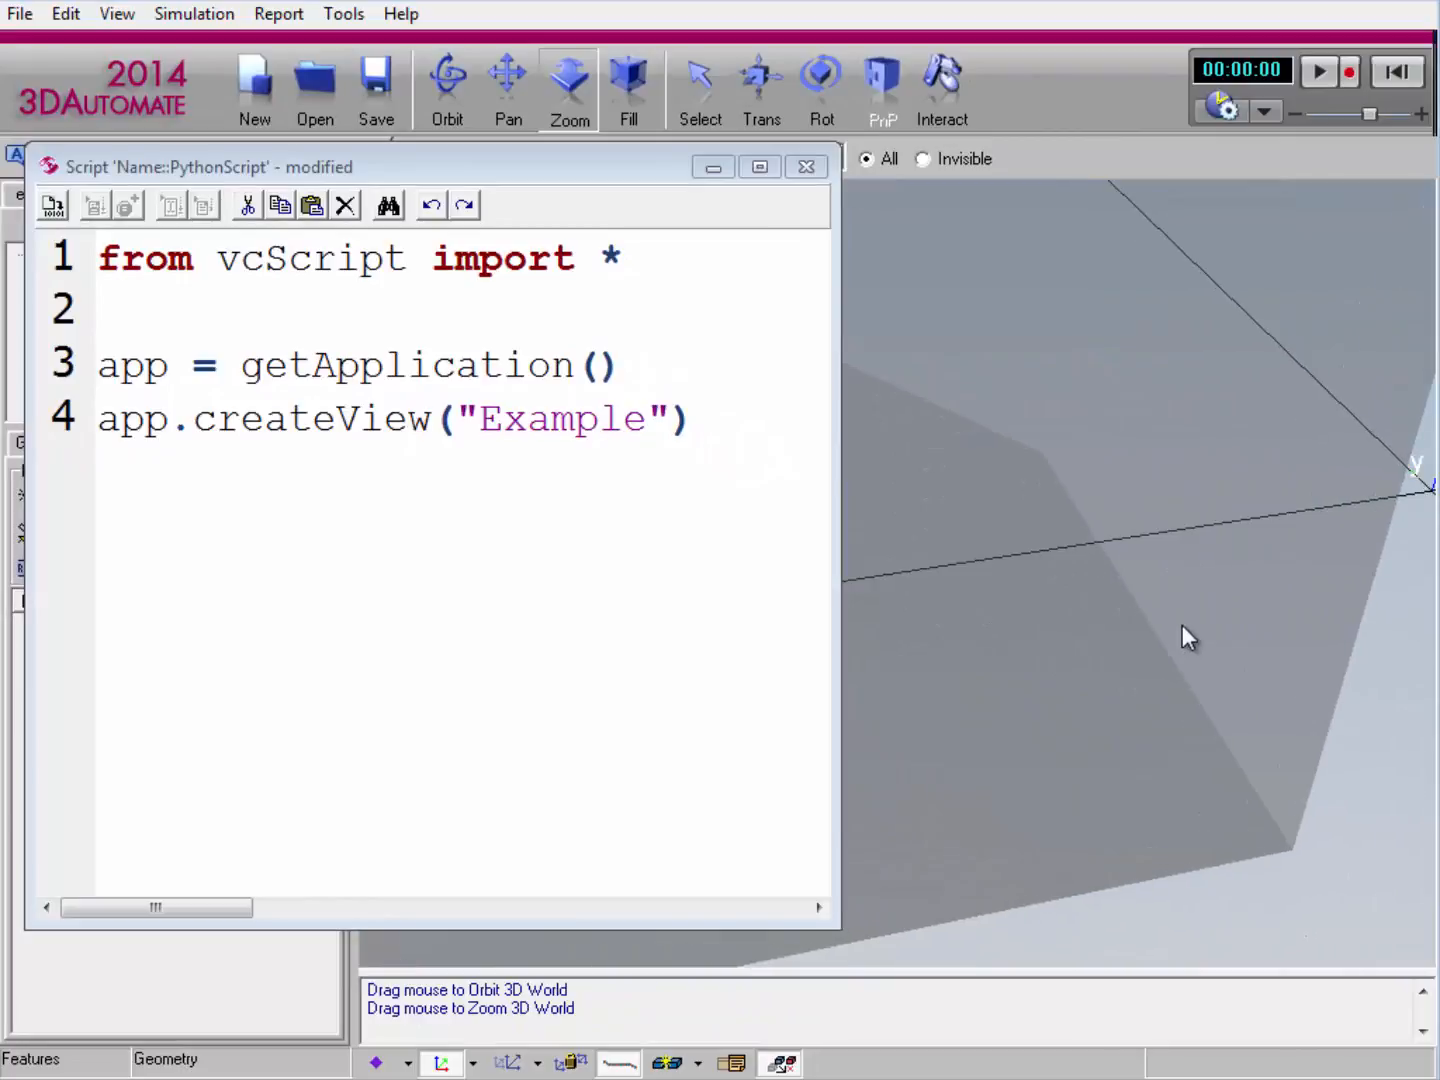
pyautogui.moveTo(530, 173); pyautogui.dragTo(401, 209)
pyautogui.moveTo(7, 204); pyautogui.dragTo(212, 197)
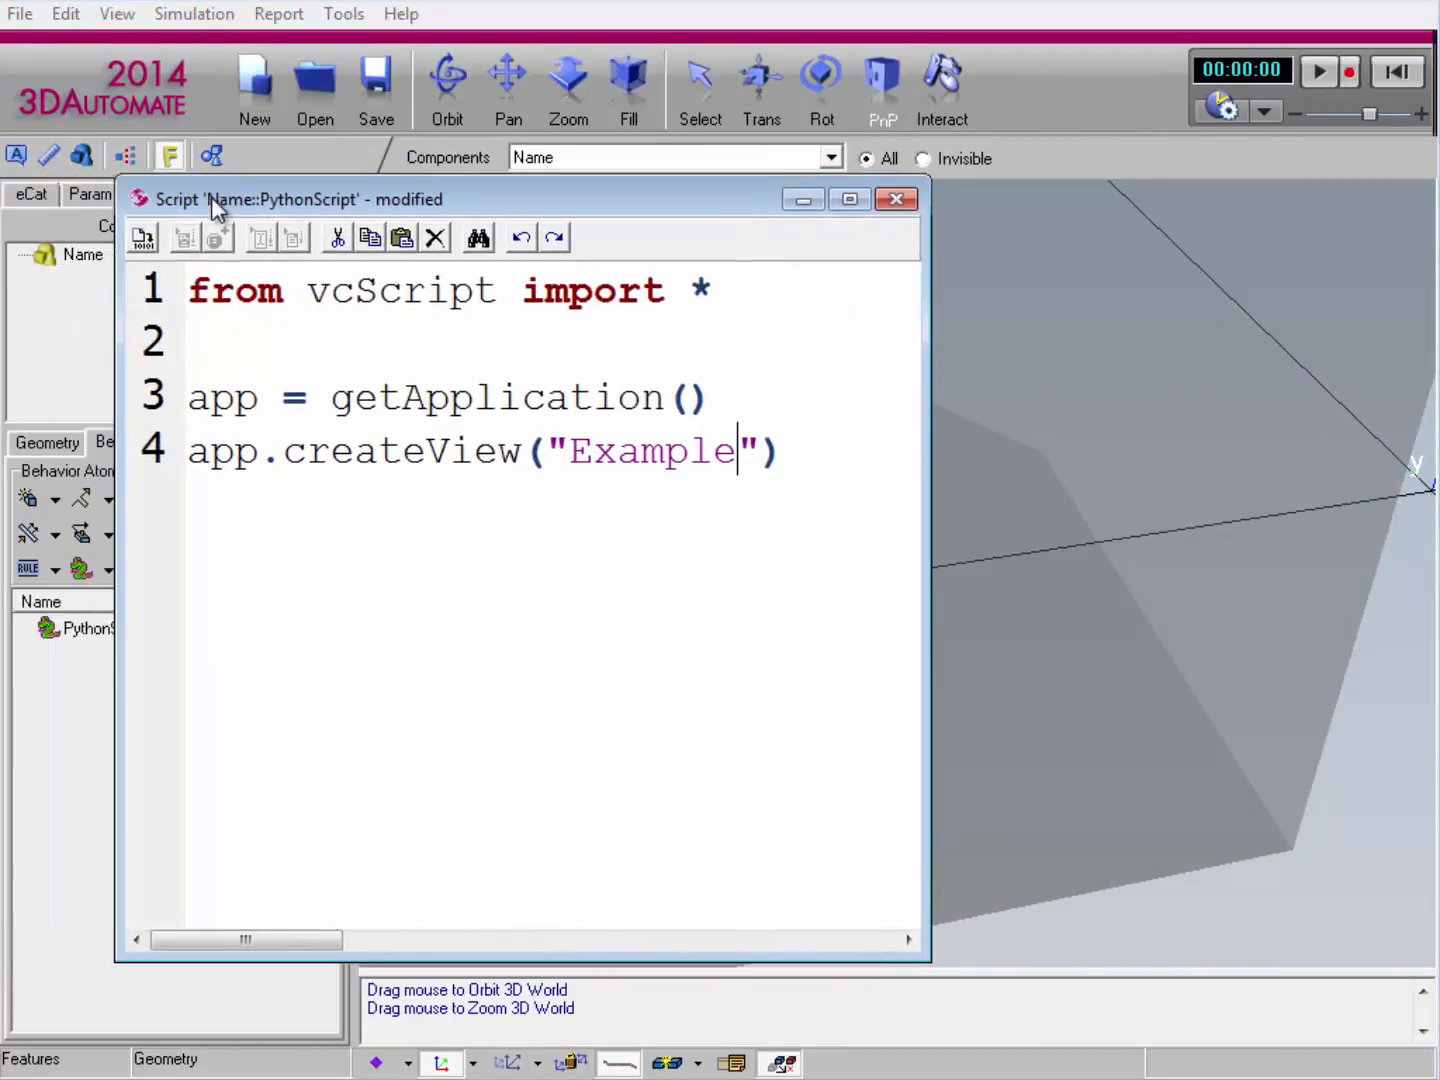
pyautogui.click(144, 237)
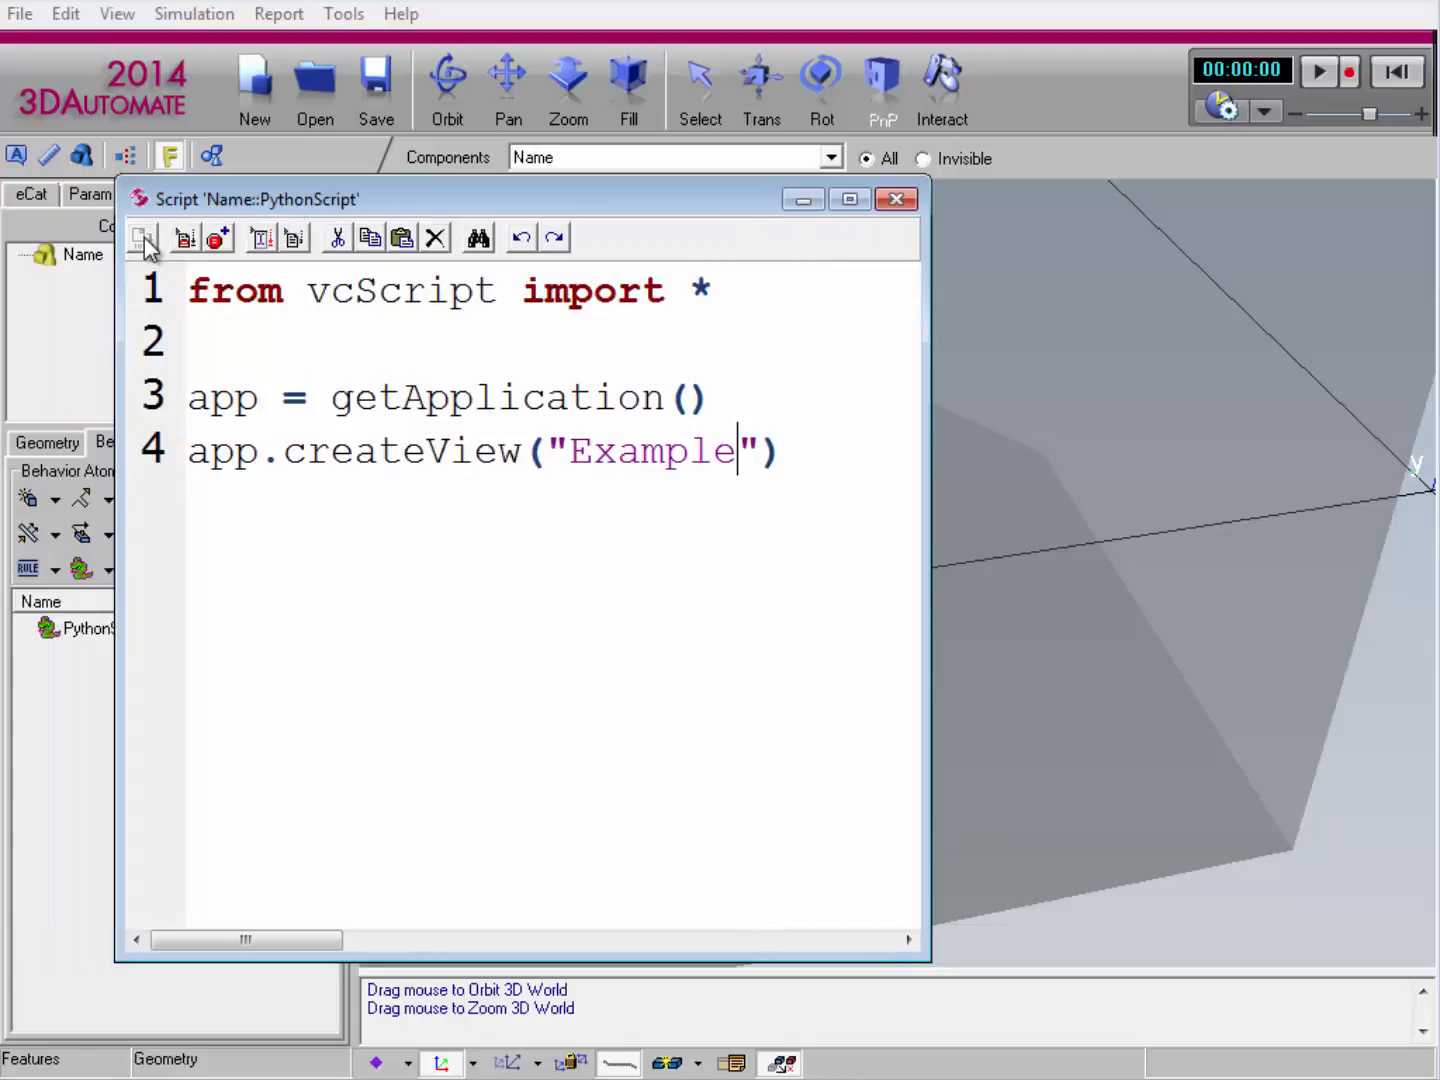
# Delete the Example view from the saved user views and close the View Editor.
pyautogui.click(133, 16)
pyautogui.moveTo(141, 192)
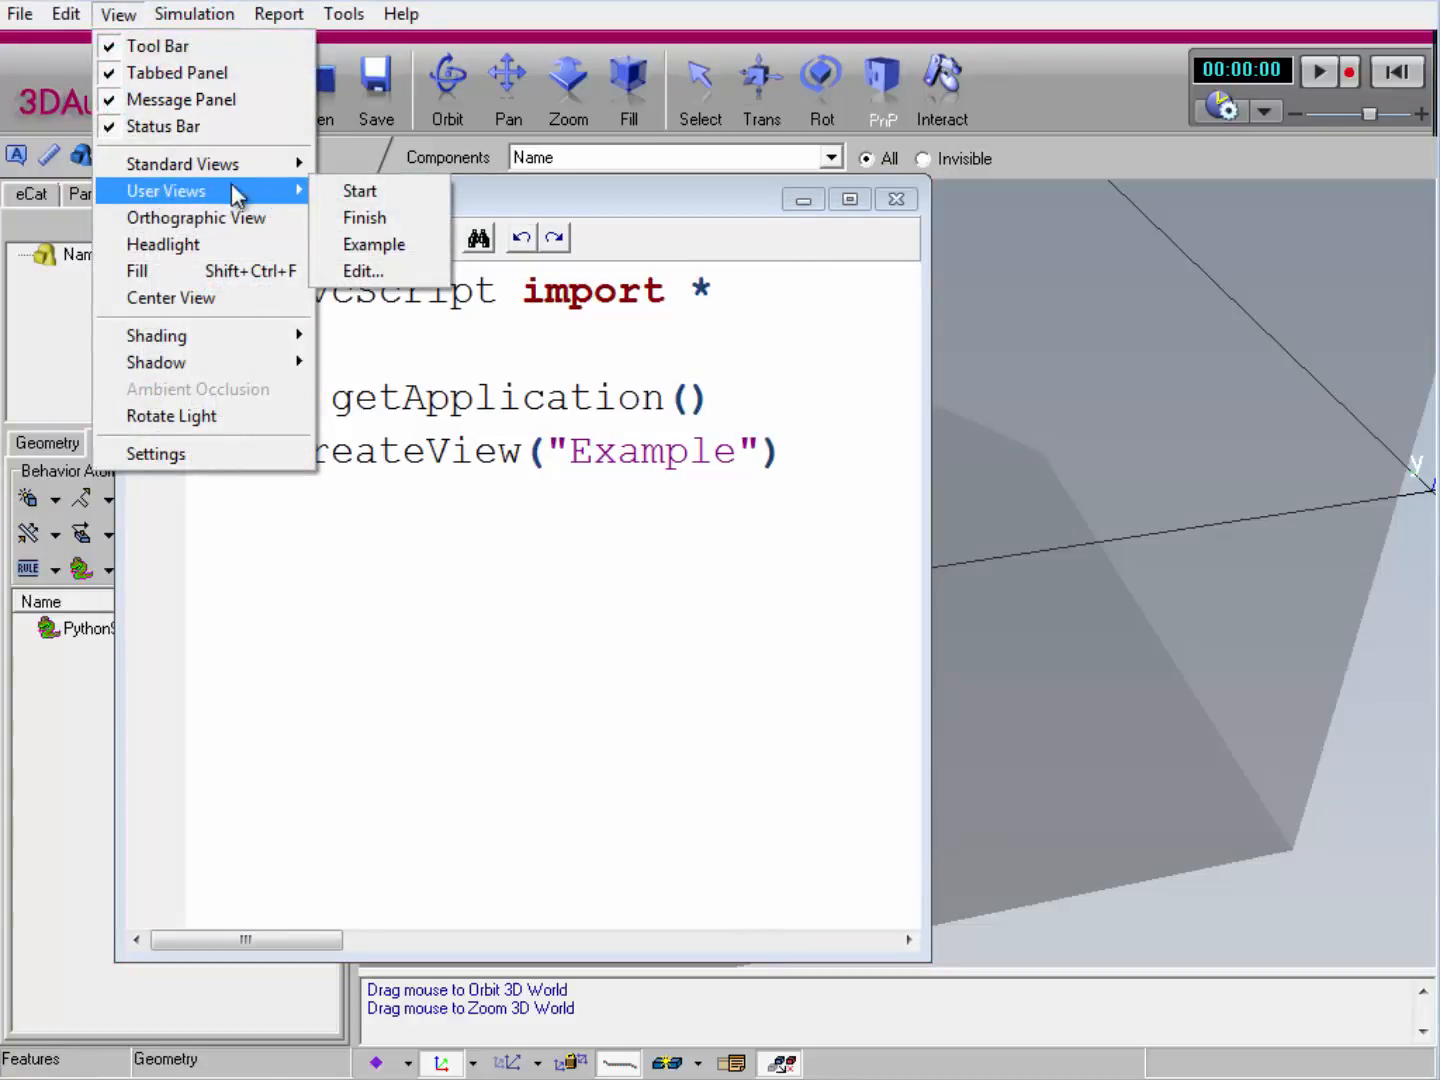
pyautogui.click(405, 268)
pyautogui.moveTo(658, 289); pyautogui.dragTo(411, 292)
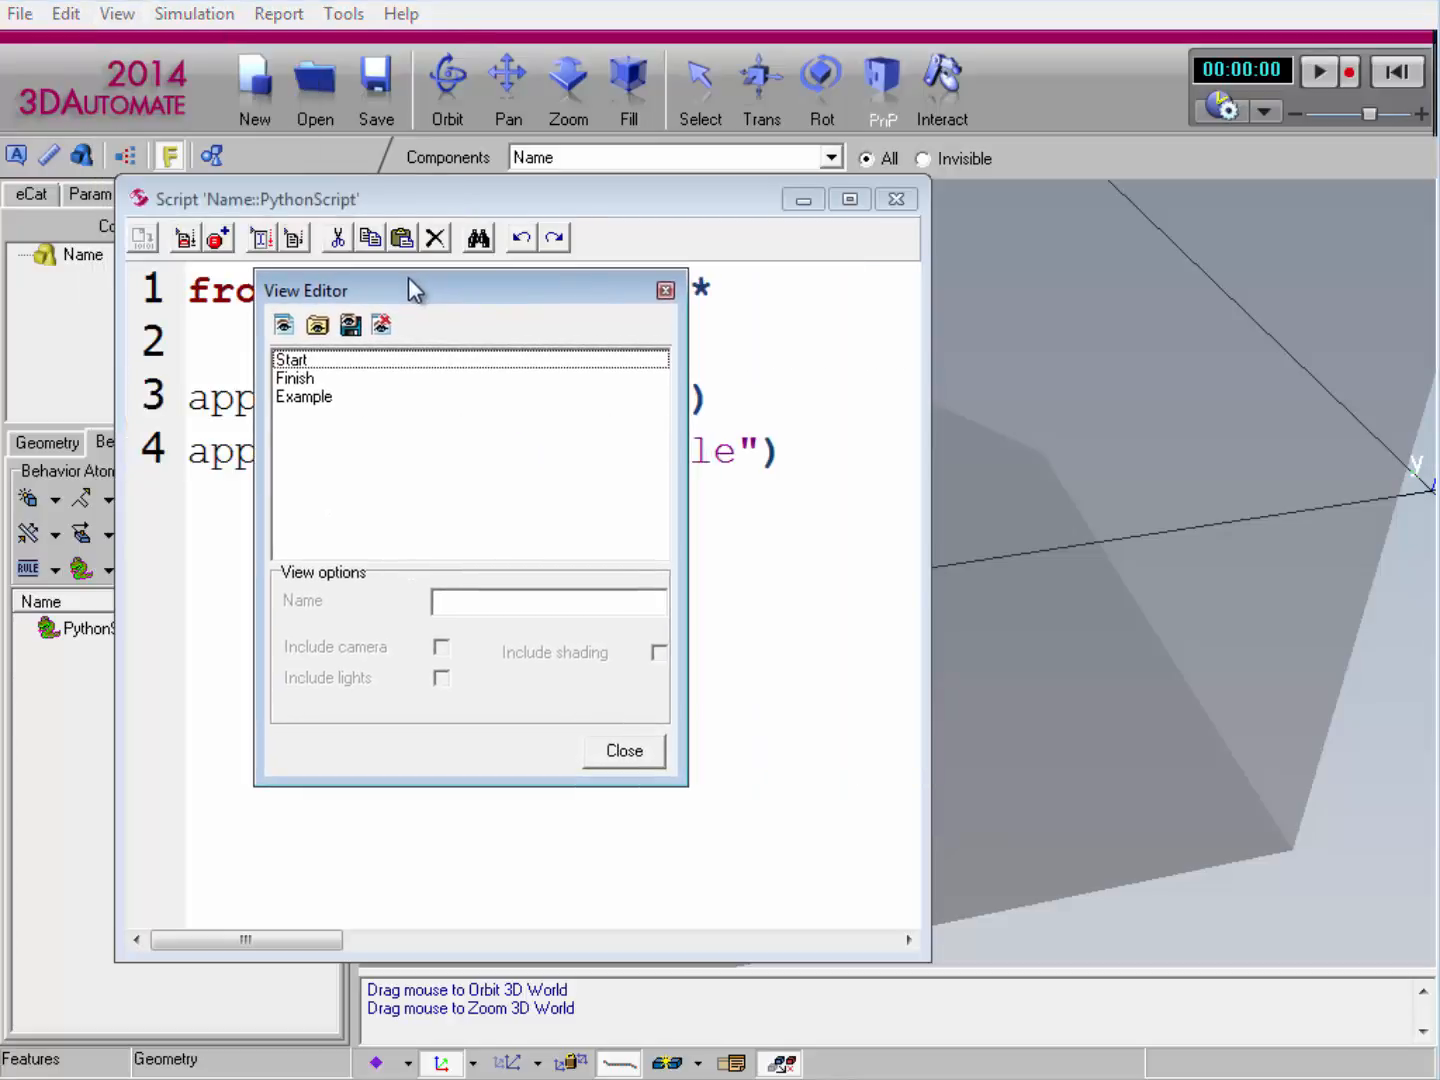
pyautogui.click(330, 398)
pyautogui.click(382, 327)
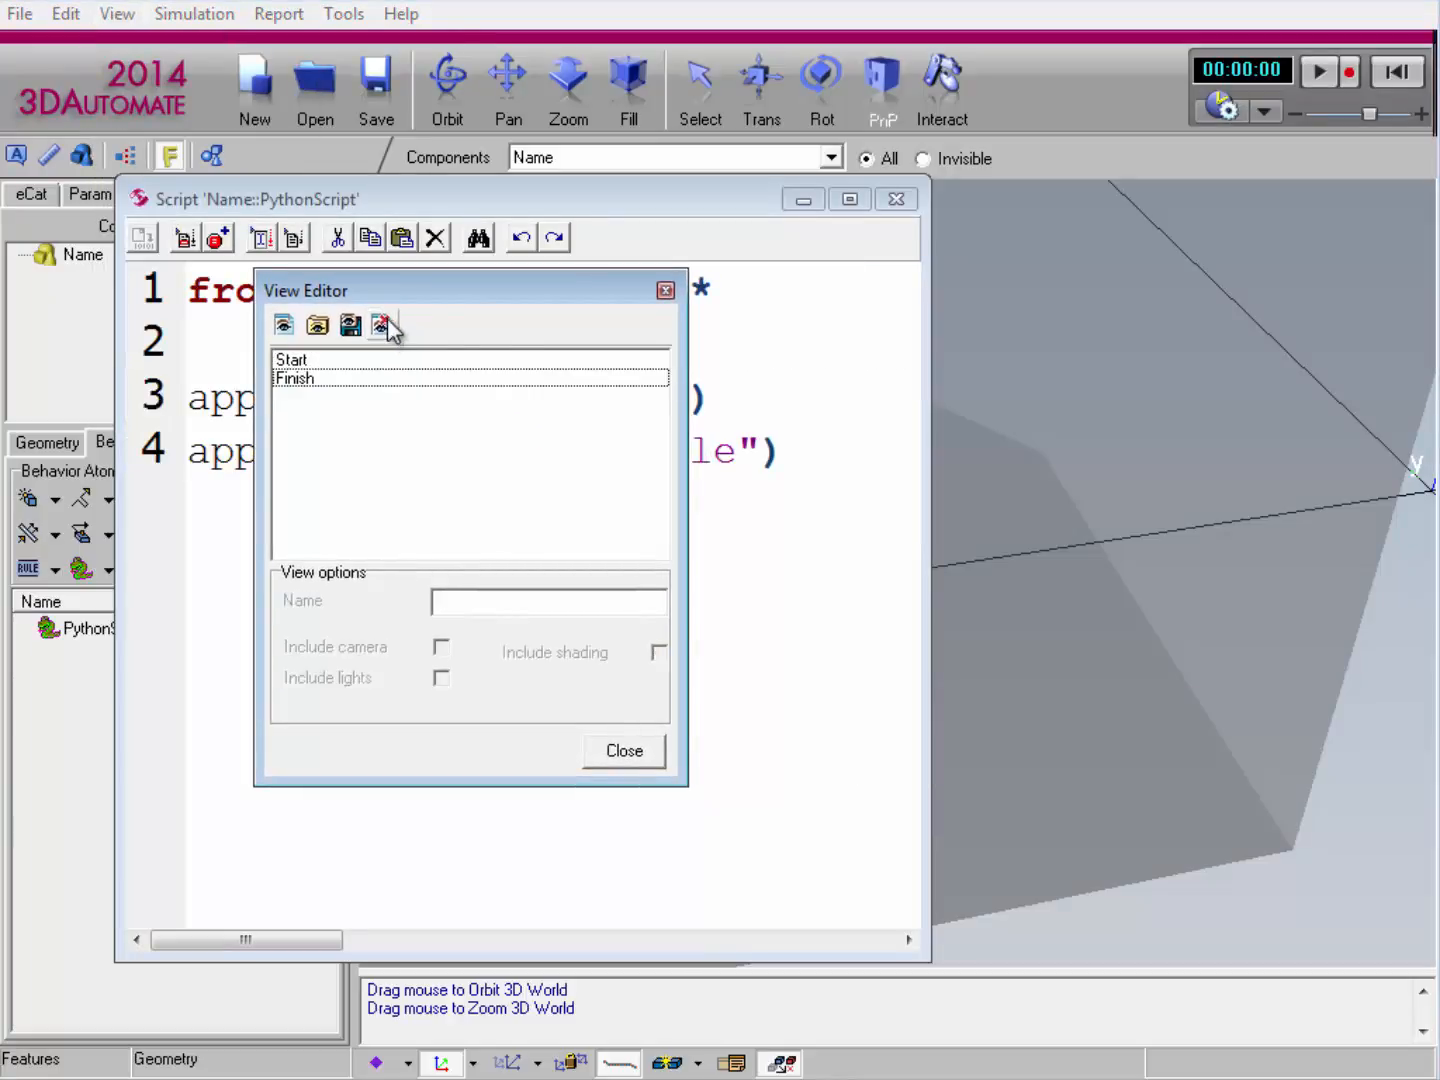
pyautogui.click(665, 291)
# Replace the app.createView("Example") line with a blank line followed by the function header "def OnRun():".
pyautogui.moveTo(805, 464); pyautogui.dragTo(187, 455)
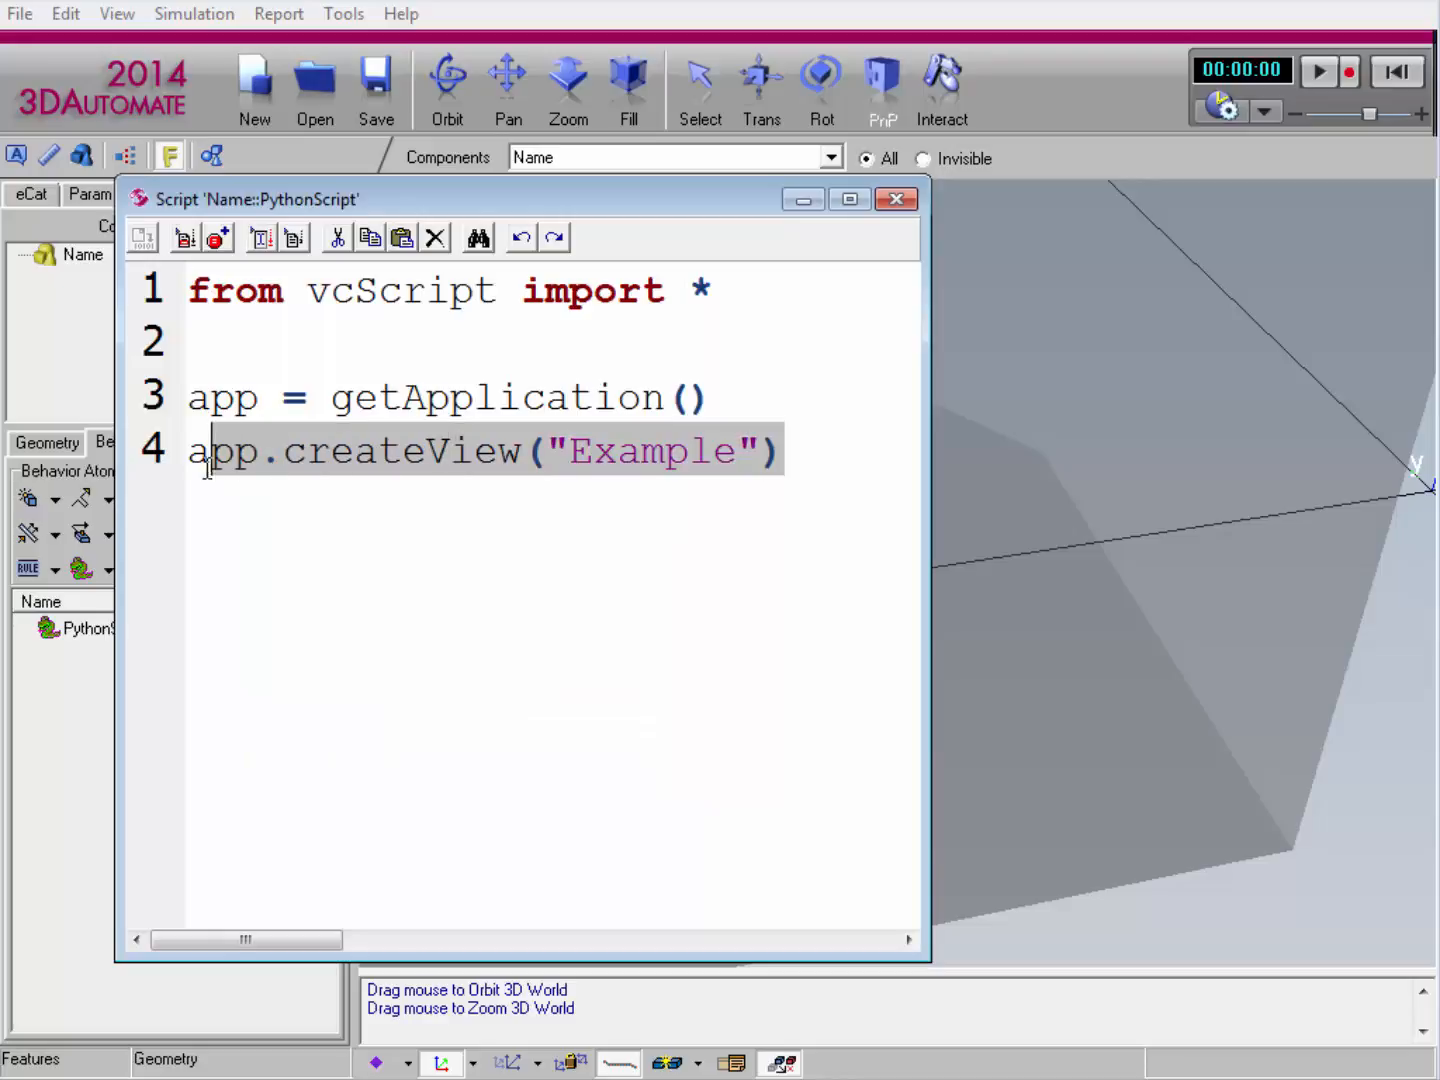
pyautogui.press('Delete')
pyautogui.press('Return')
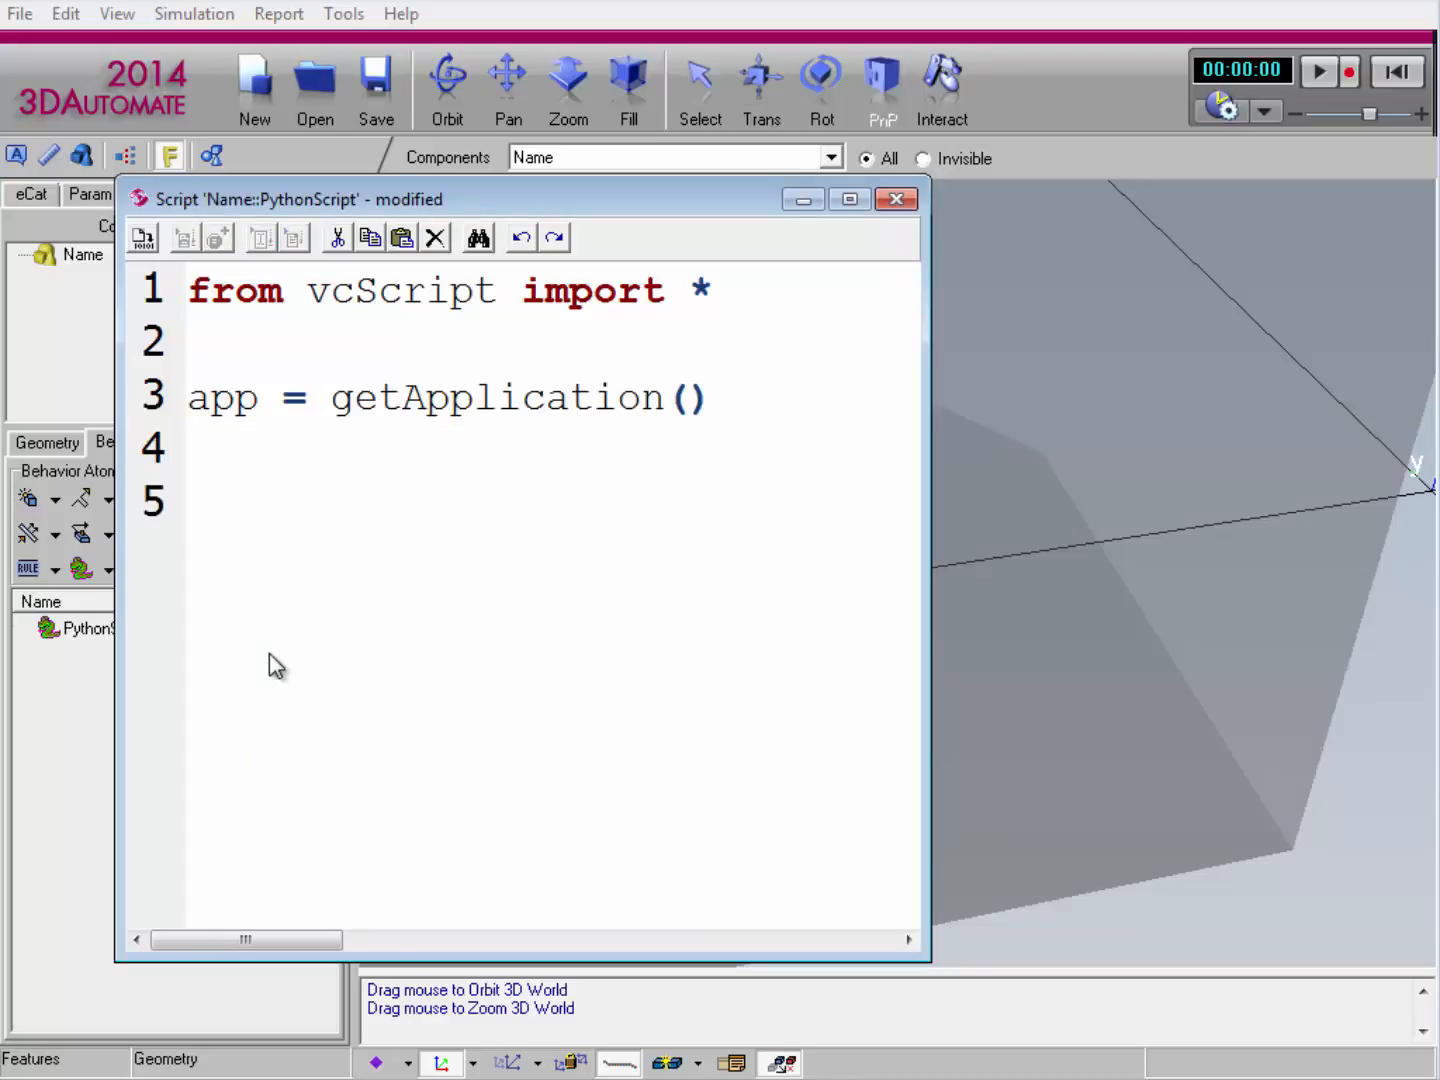
pyautogui.write('def OnRun():')
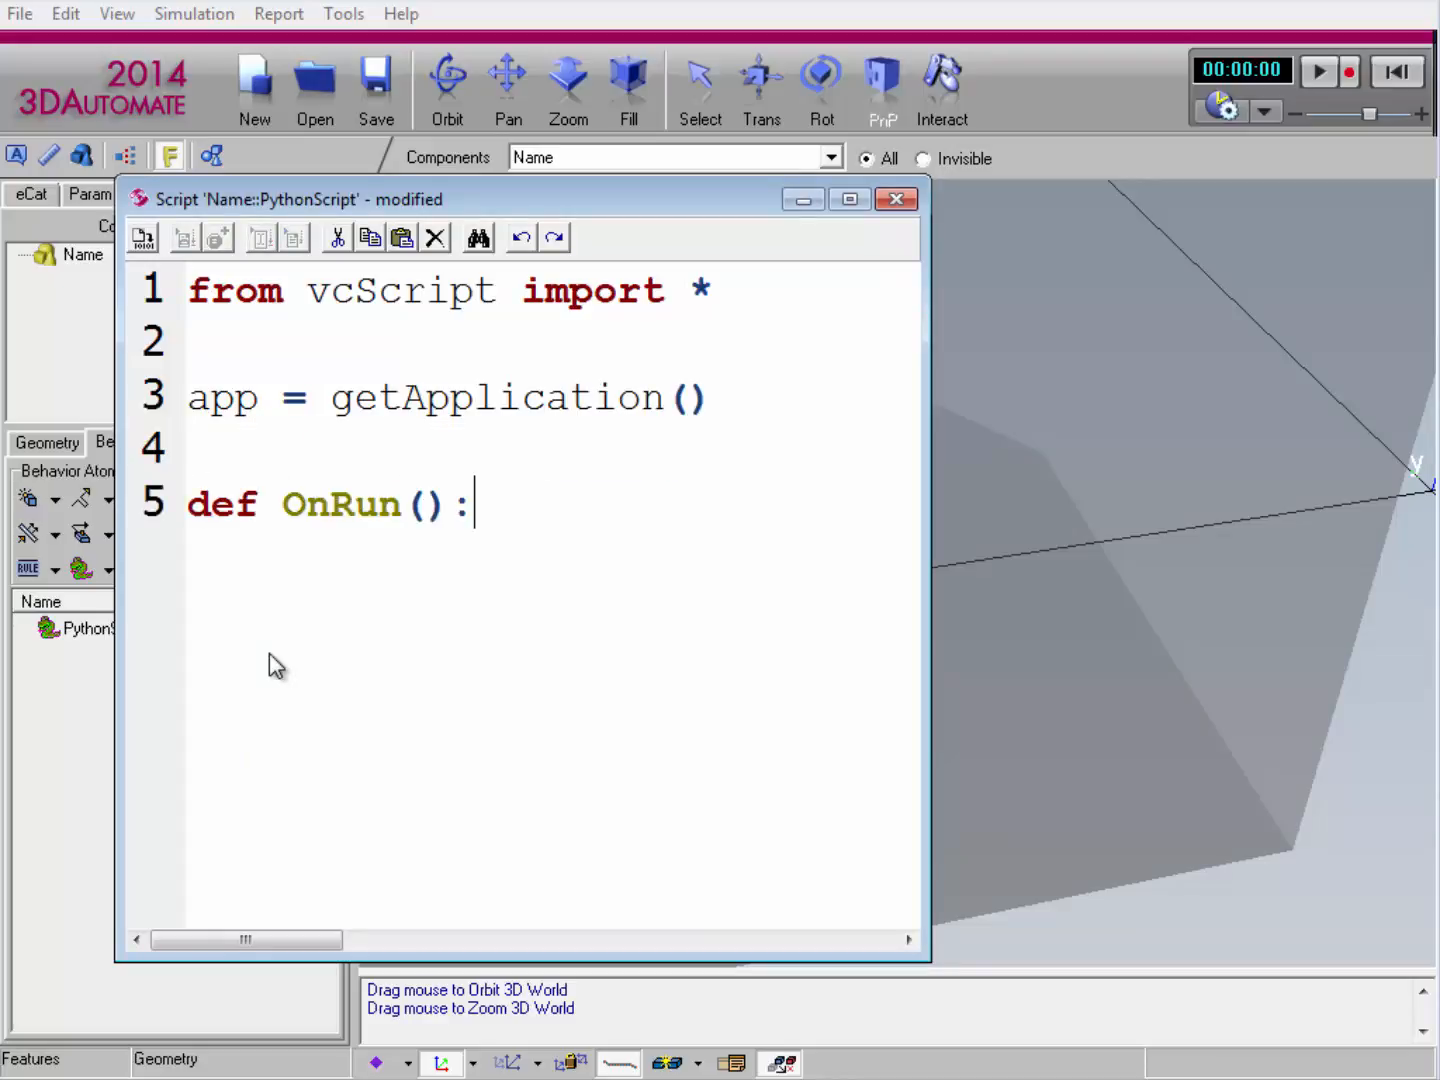
# Inside the OnRun function, add the indented call app.useView("View",5).
pyautogui.press('Return')
pyautogui.write('app.')
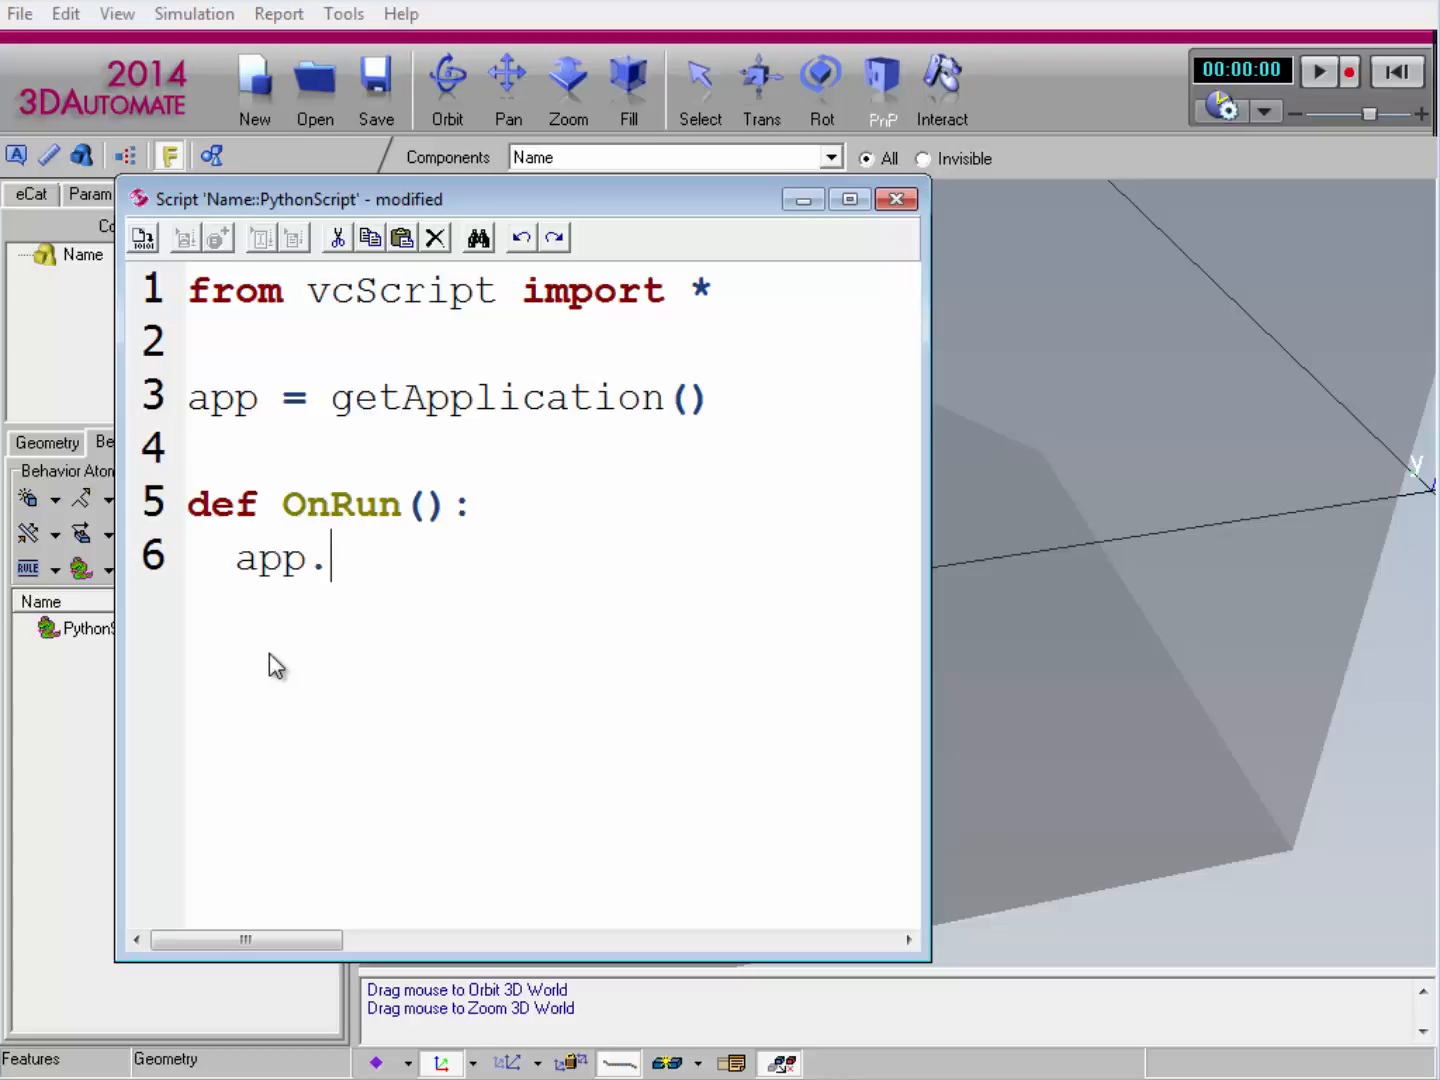
pyautogui.write('useView()')
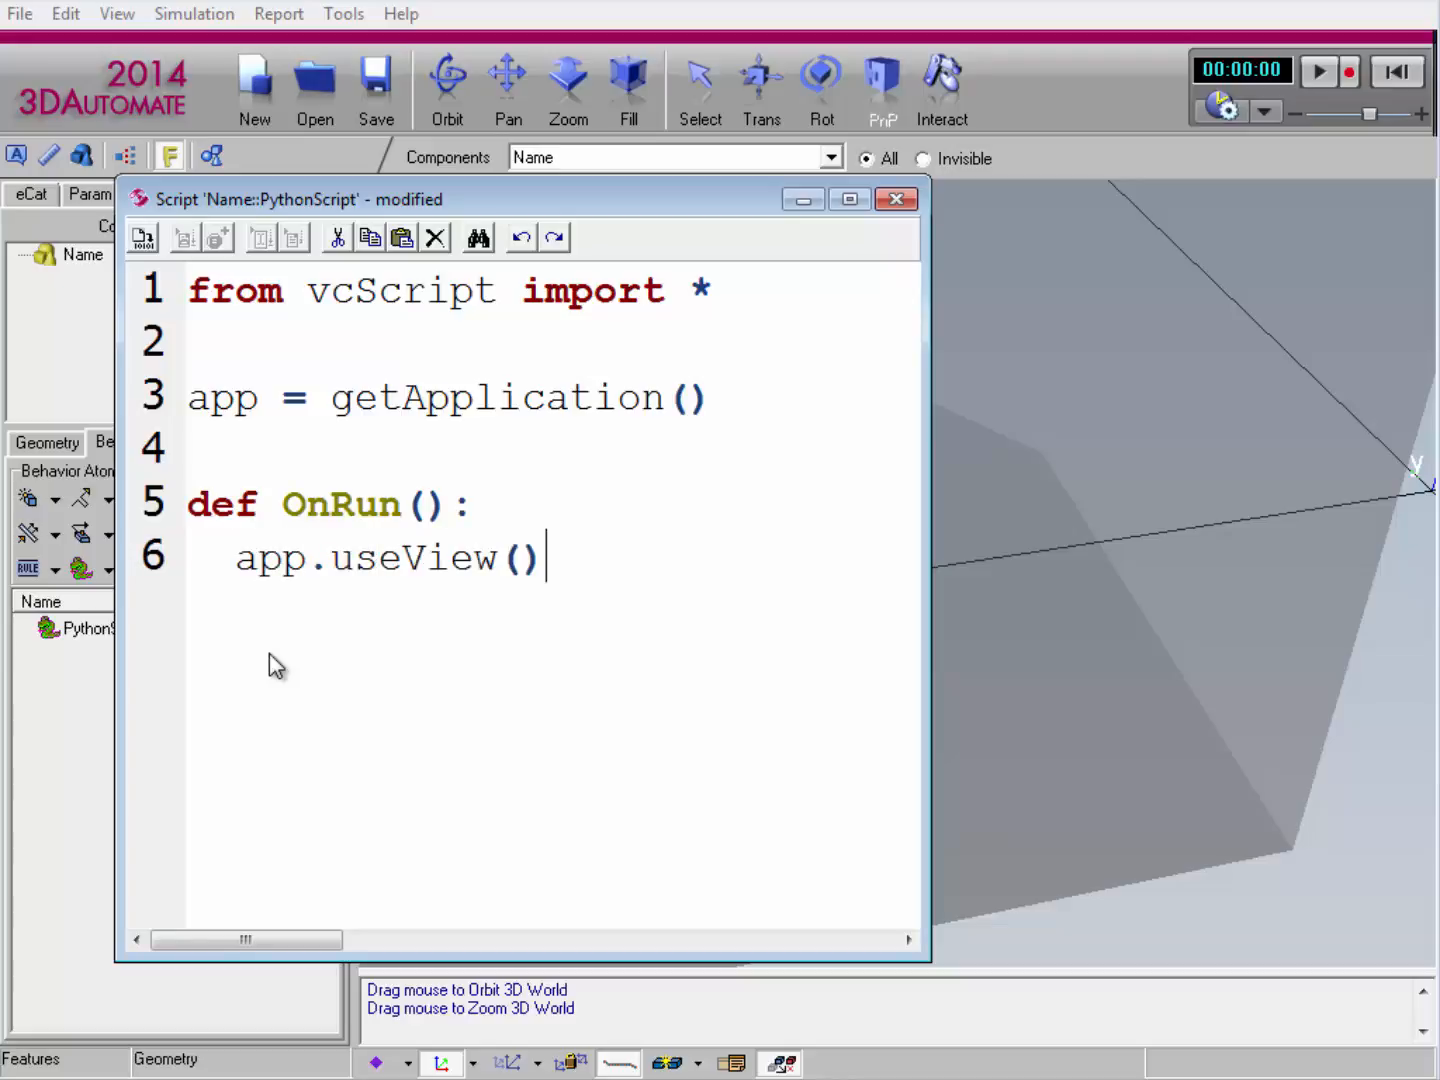
pyautogui.press('Left')
pyautogui.write('""')
pyautogui.press('Left')
pyautogui.write('View')
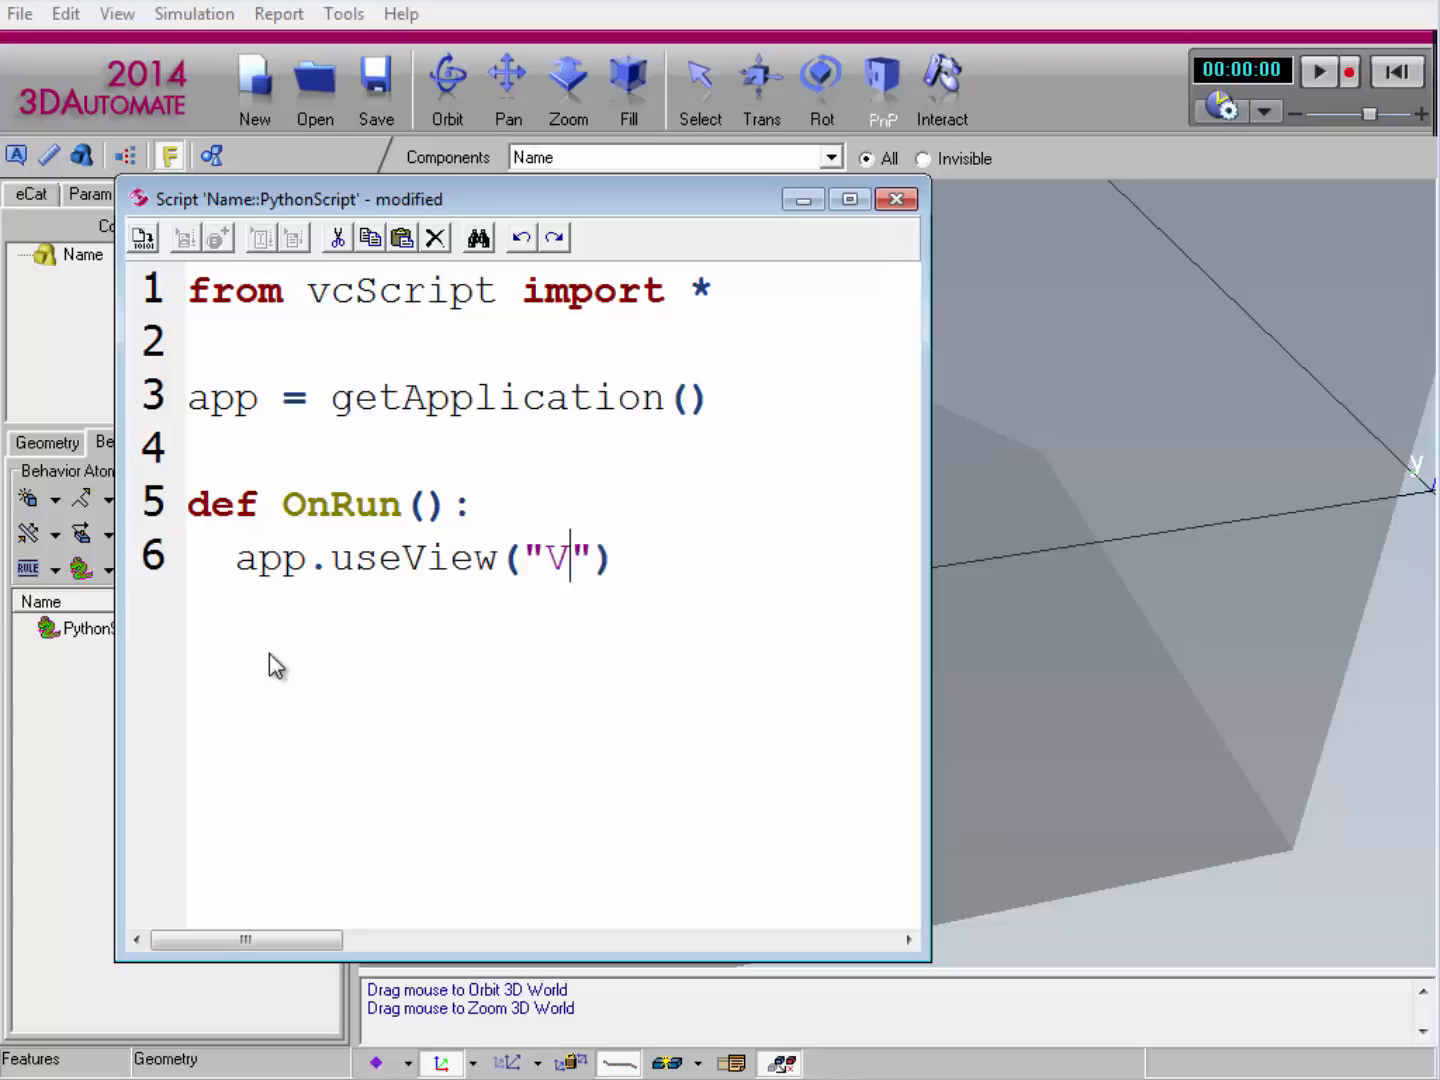
pyautogui.press('Right')
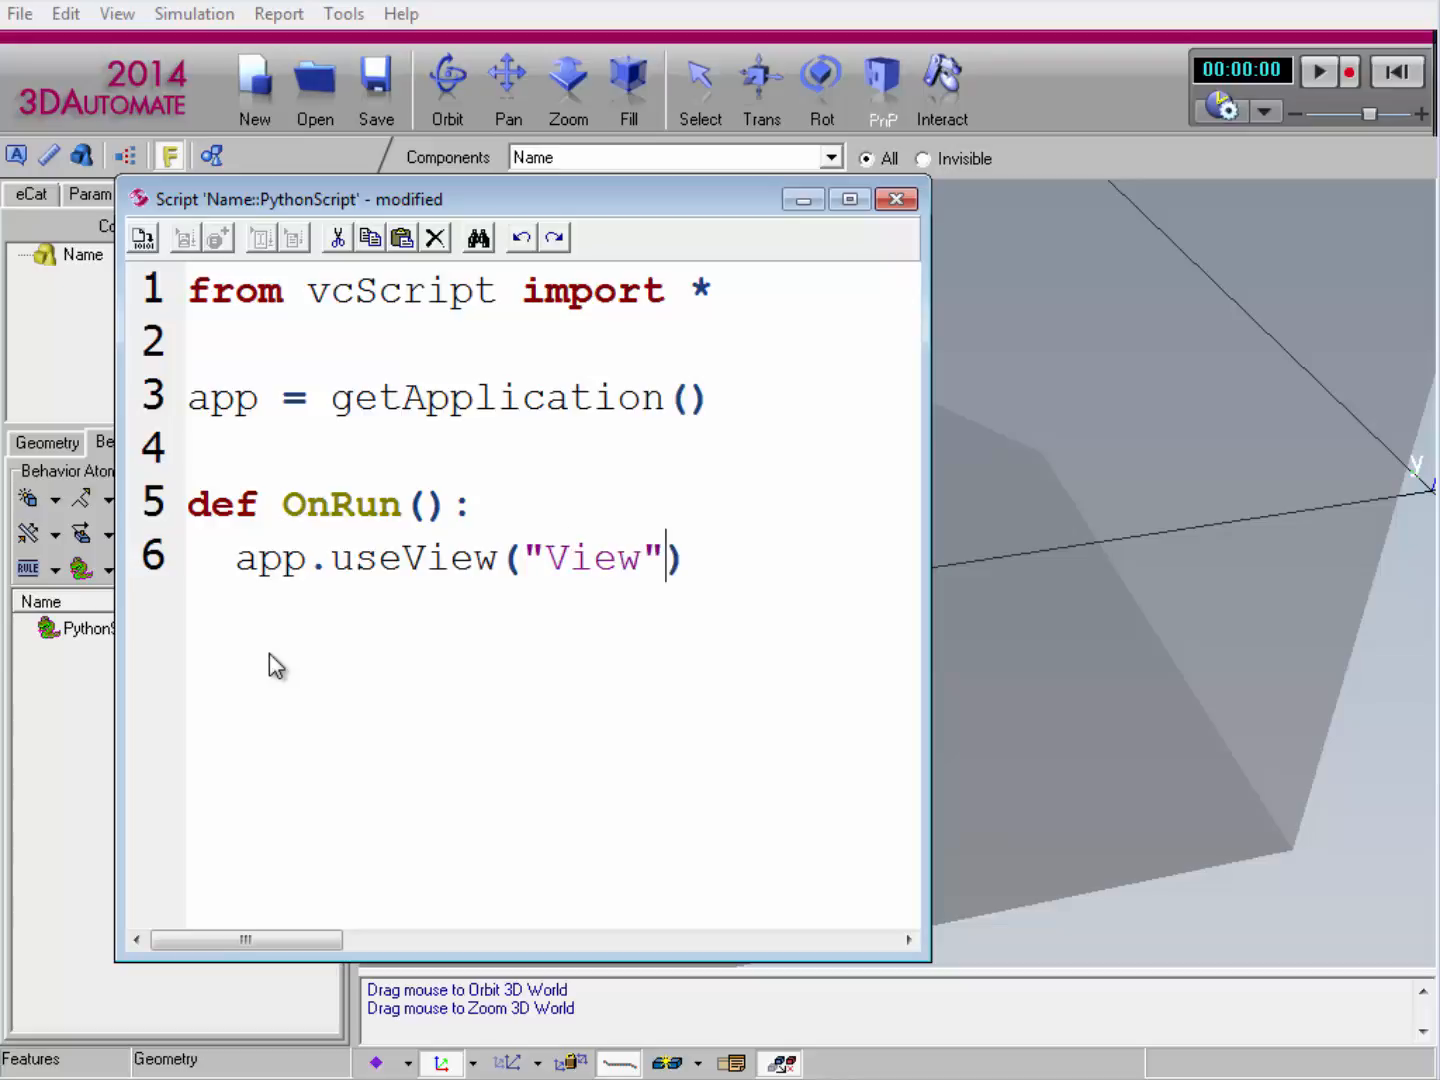
pyautogui.write(',5')
# Change the view name in the useView call to "Start", keeping the second argument 5.
pyautogui.press('Left')
pyautogui.press('Left')
pyautogui.press('Left')
pyautogui.press('BackSpace')
pyautogui.press('BackSpace')
pyautogui.press('BackSpace')
pyautogui.press('BackSpace')
pyautogui.write('Start')
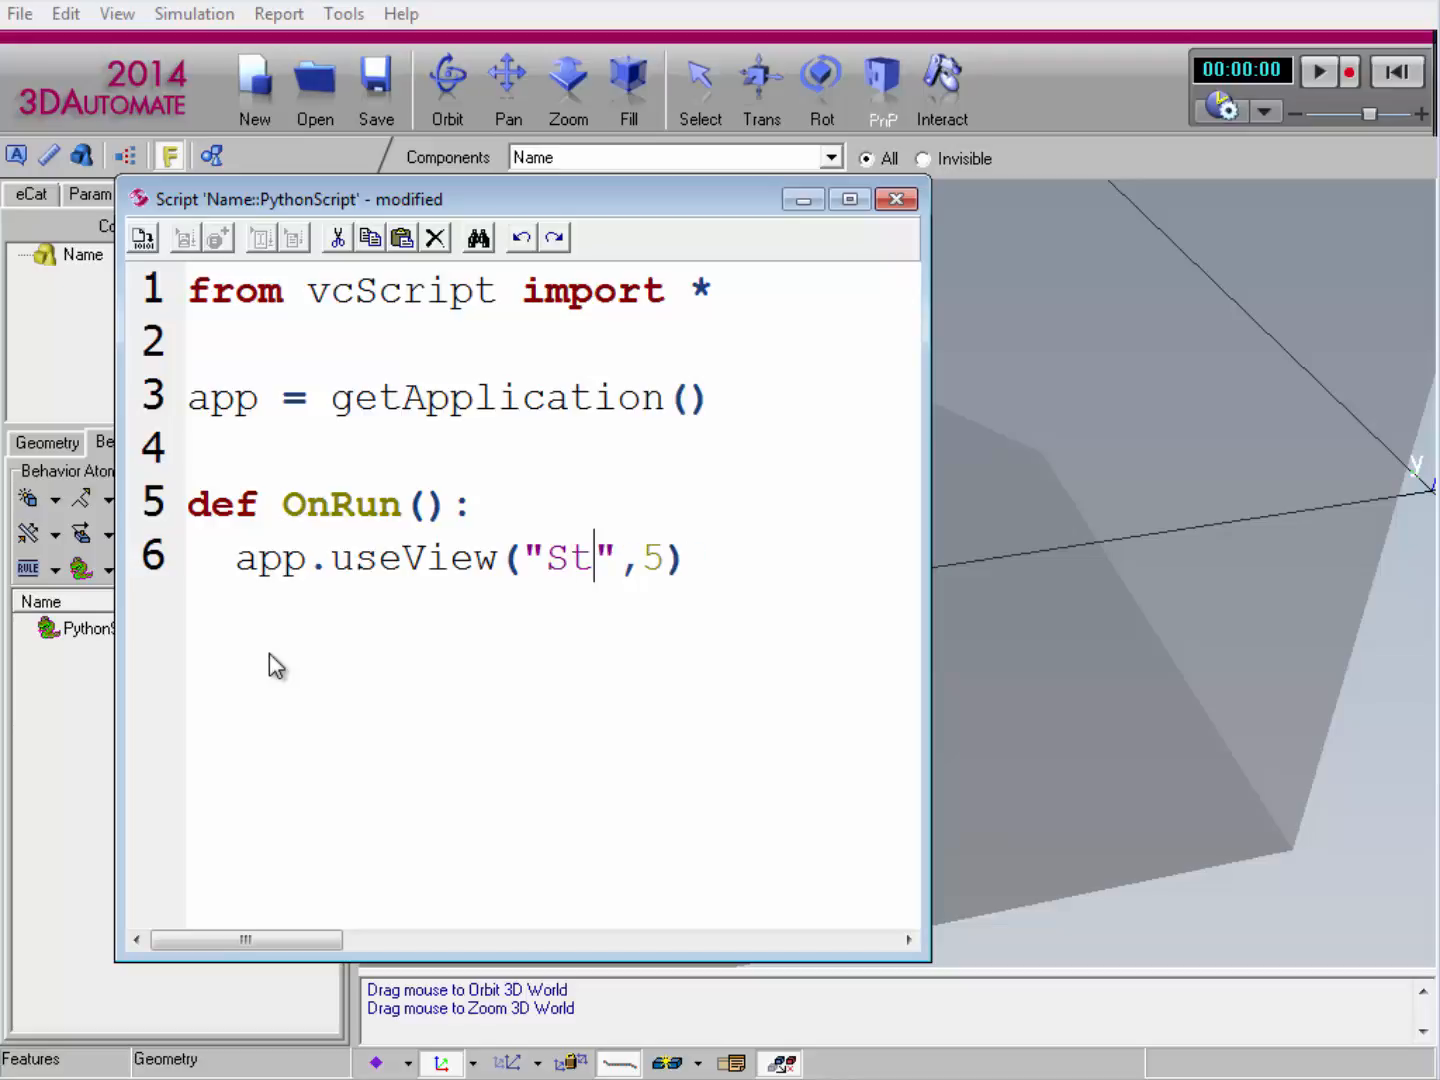
pyautogui.press('Right')
pyautogui.press('Right')
pyautogui.press('End')
# Add the line delay(5) below the Start view call in the OnRun function.
pyautogui.press('Return')
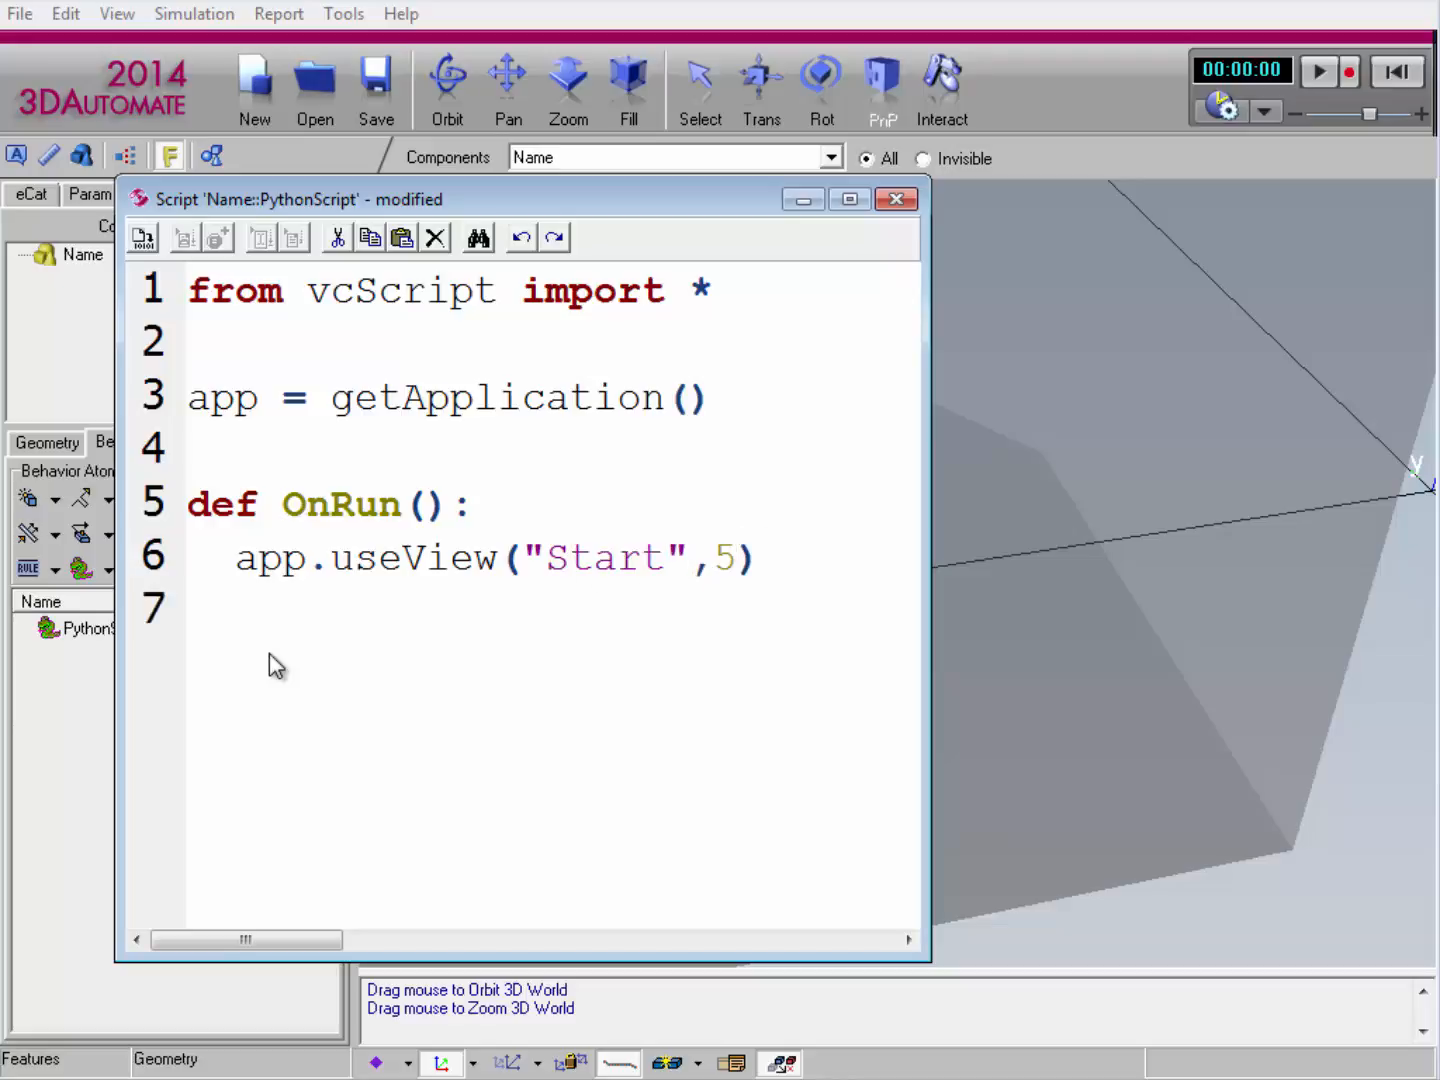
pyautogui.write('delay()')
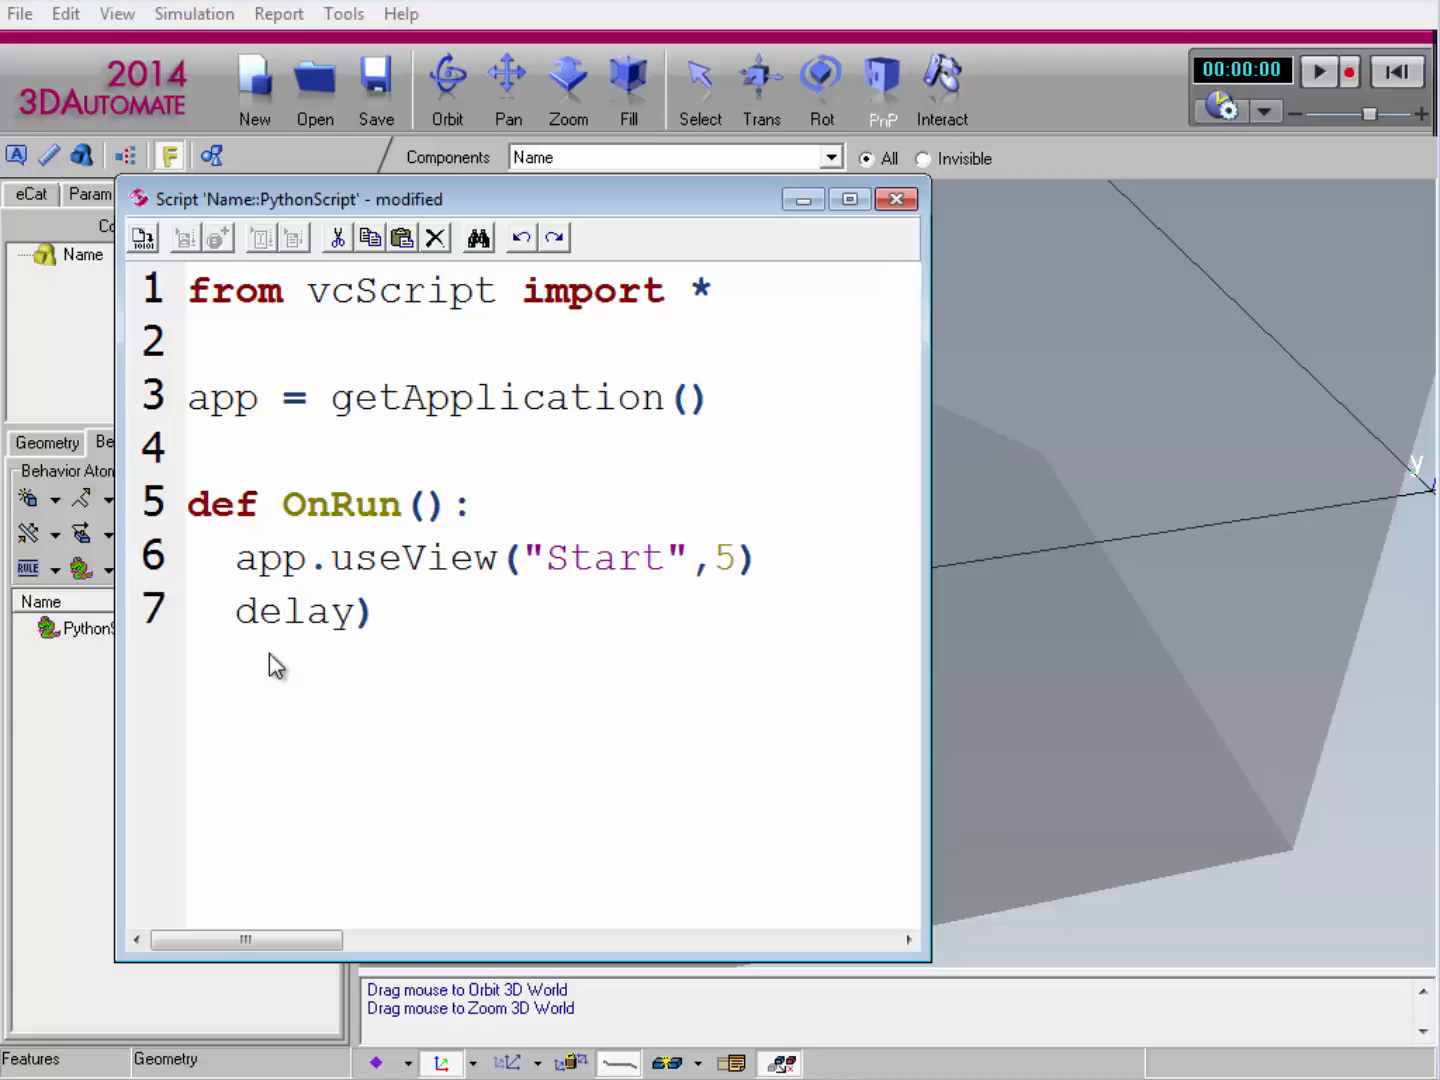
pyautogui.press('BackSpace')
pyautogui.write('()5')
pyautogui.press('BackSpace')
pyautogui.press('Left')
pyautogui.write('5')
pyautogui.press('Right')
# Add the line app.useView("Finish",10) below the delay in the OnRun function.
pyautogui.press('Return')
pyautogui.write('app.')
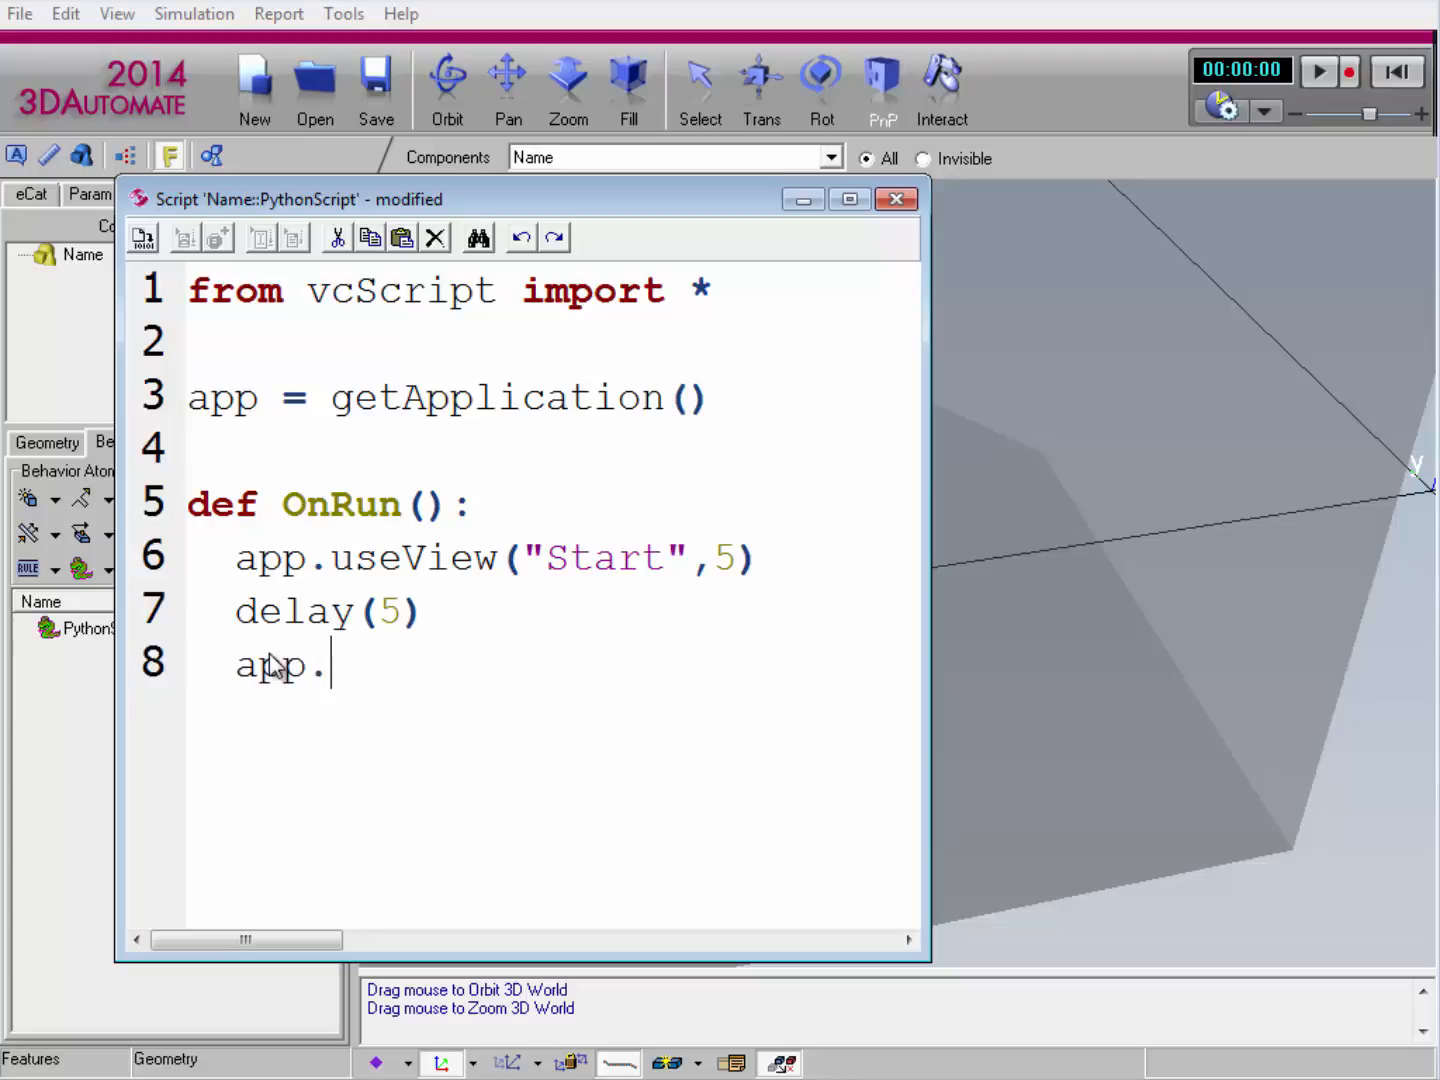
pyautogui.write('useView("")')
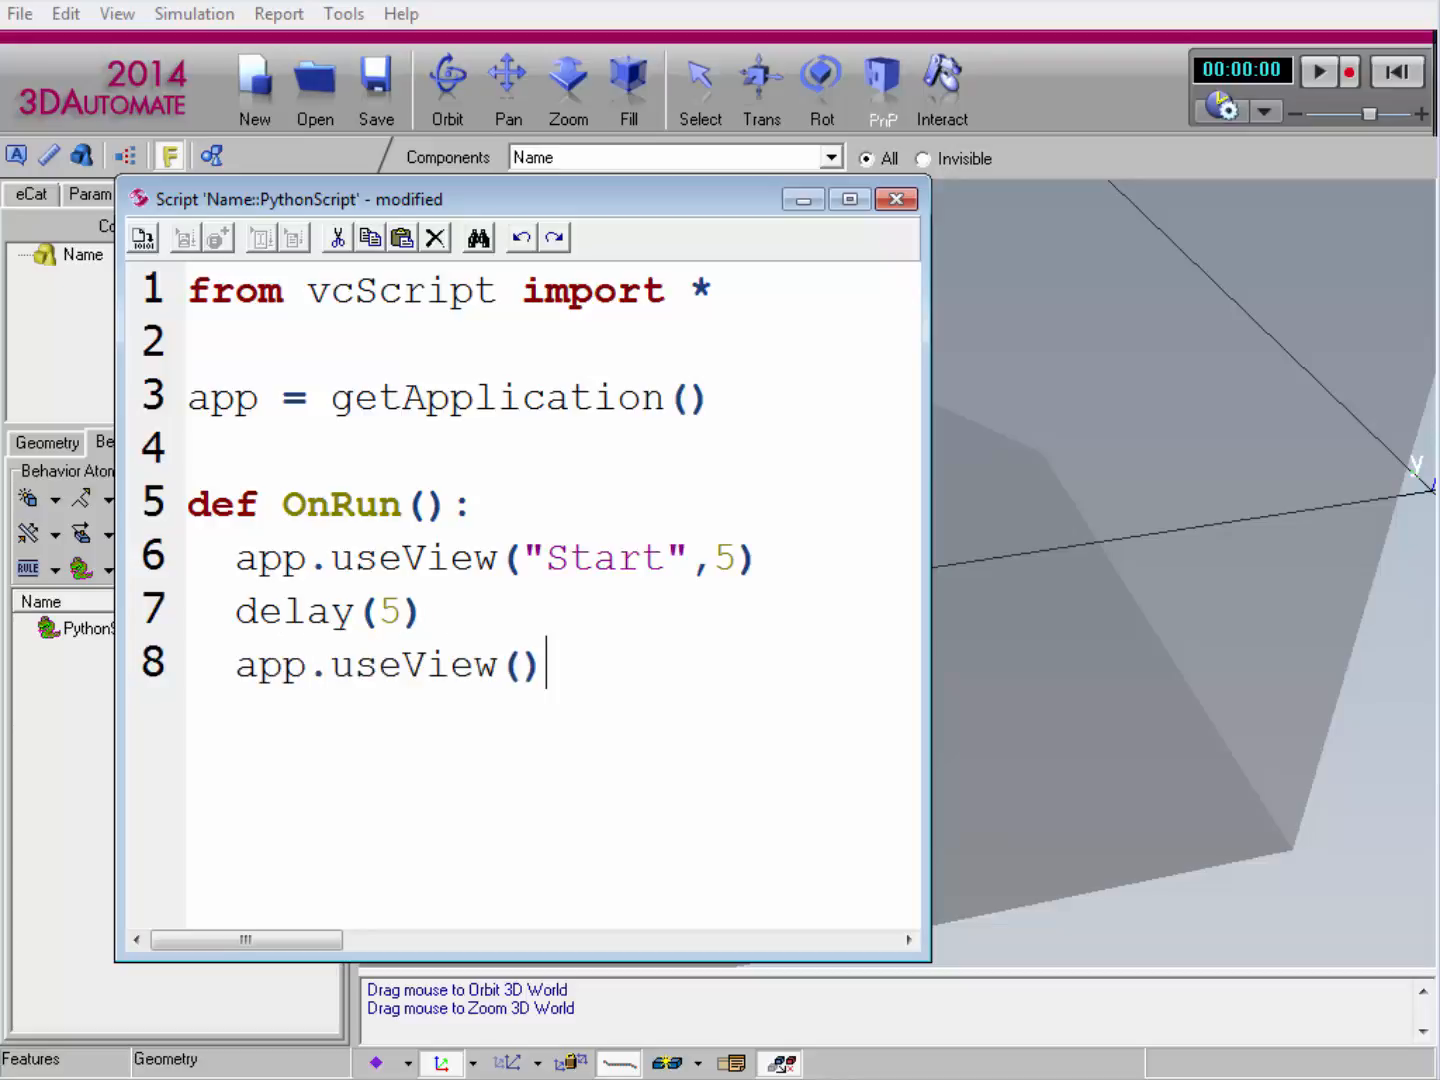
pyautogui.press('Left')
pyautogui.write('""')
pyautogui.press('Left')
pyautogui.write('10')
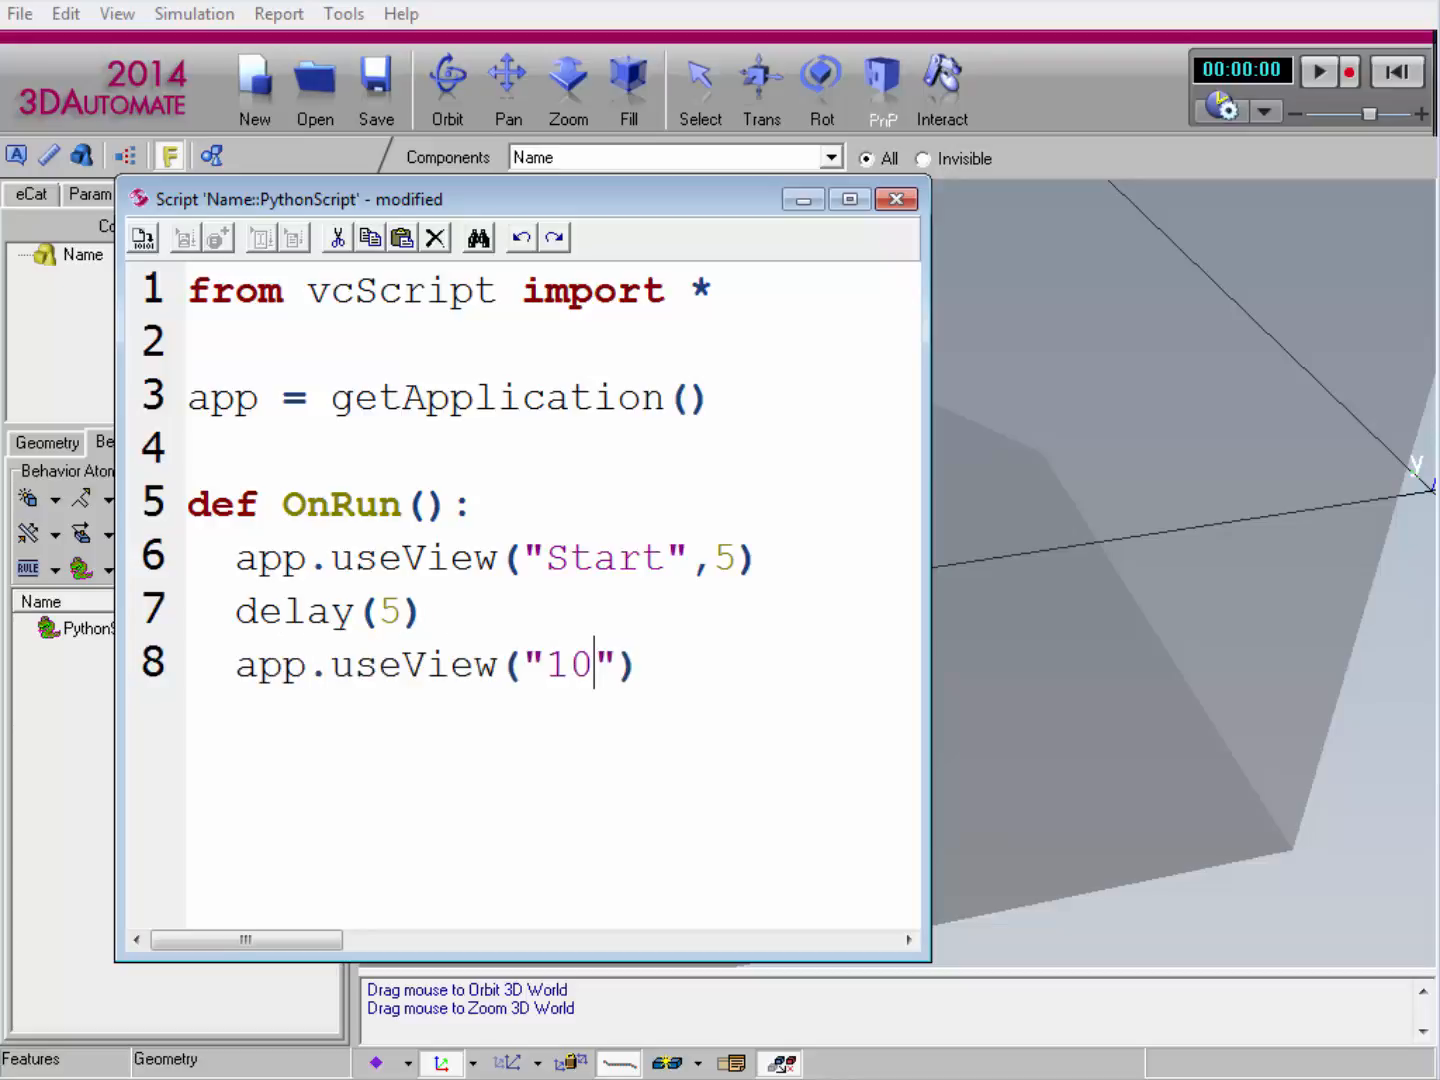
pyautogui.press('Left')
pyautogui.press('BackSpace')
pyautogui.press('BackSpace')
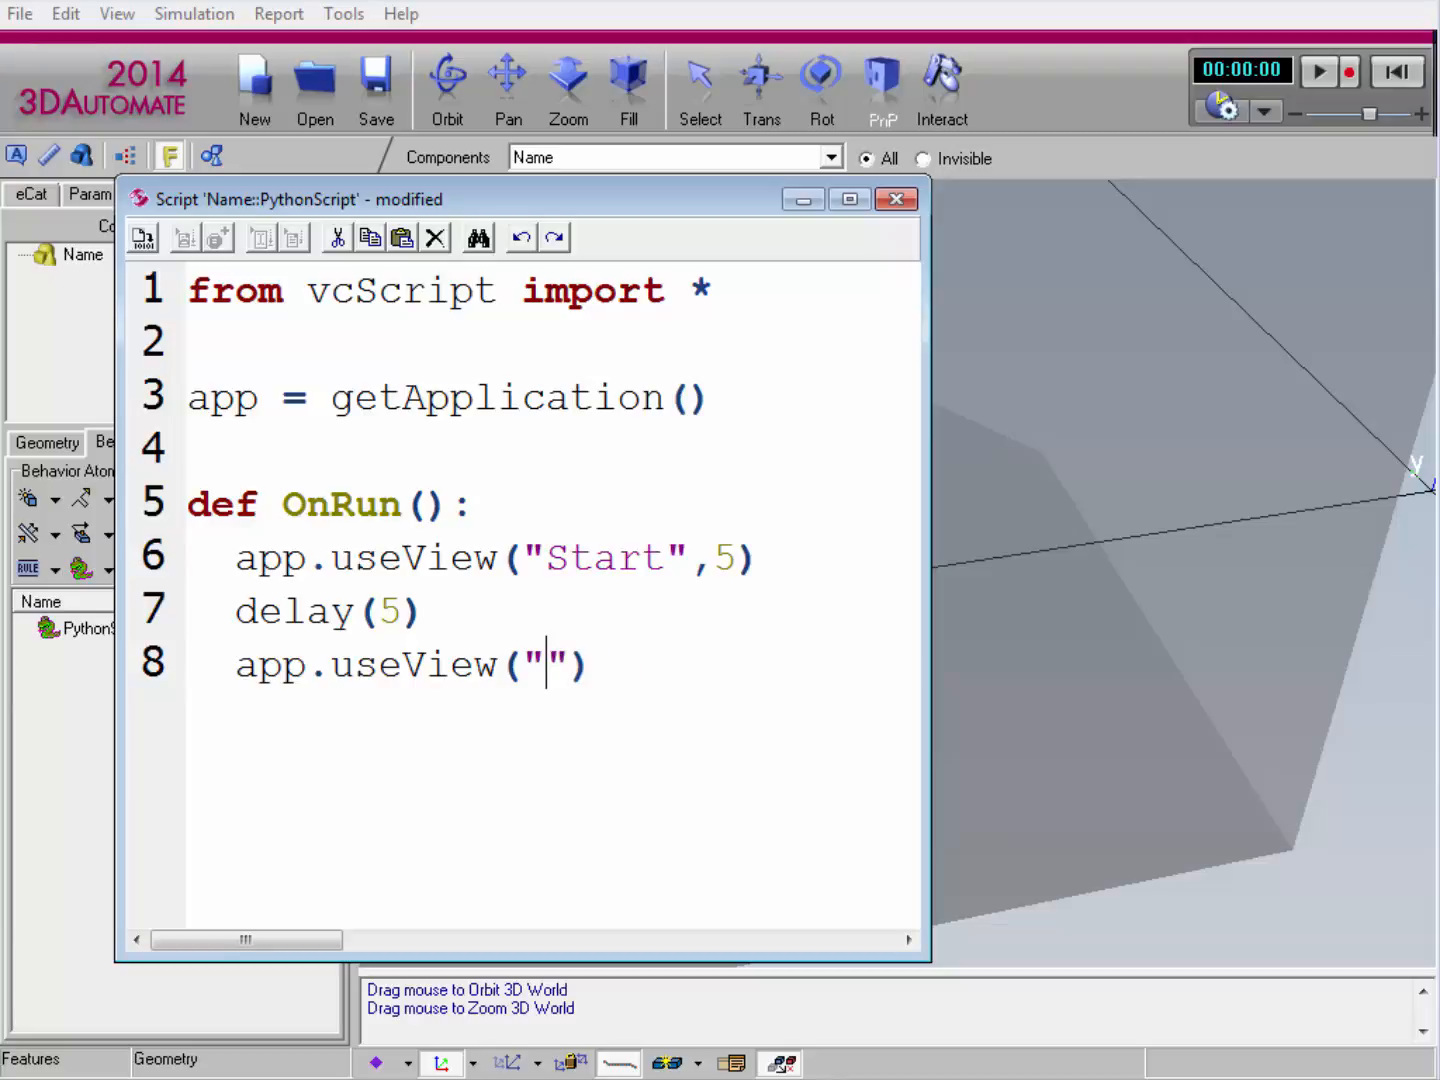
pyautogui.write('Finish')
pyautogui.press('Right')
pyautogui.write(',10')
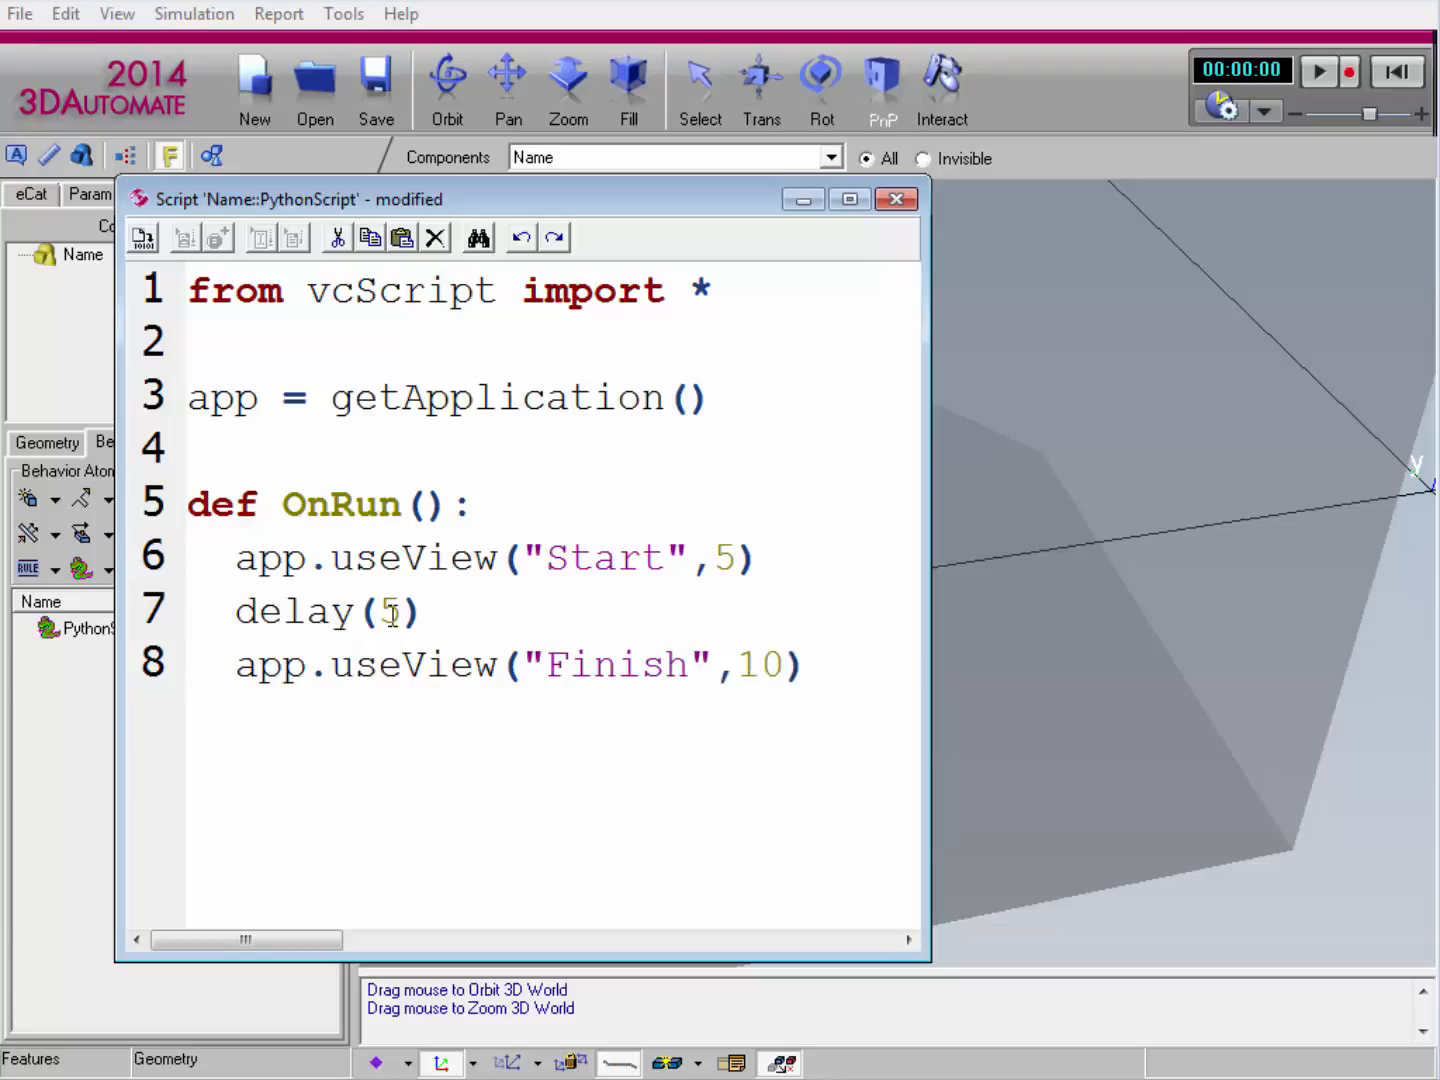
# Review the Start and Finish useView lines in OnRun and compile the script.
pyautogui.moveTo(771, 563); pyautogui.dragTo(180, 565)
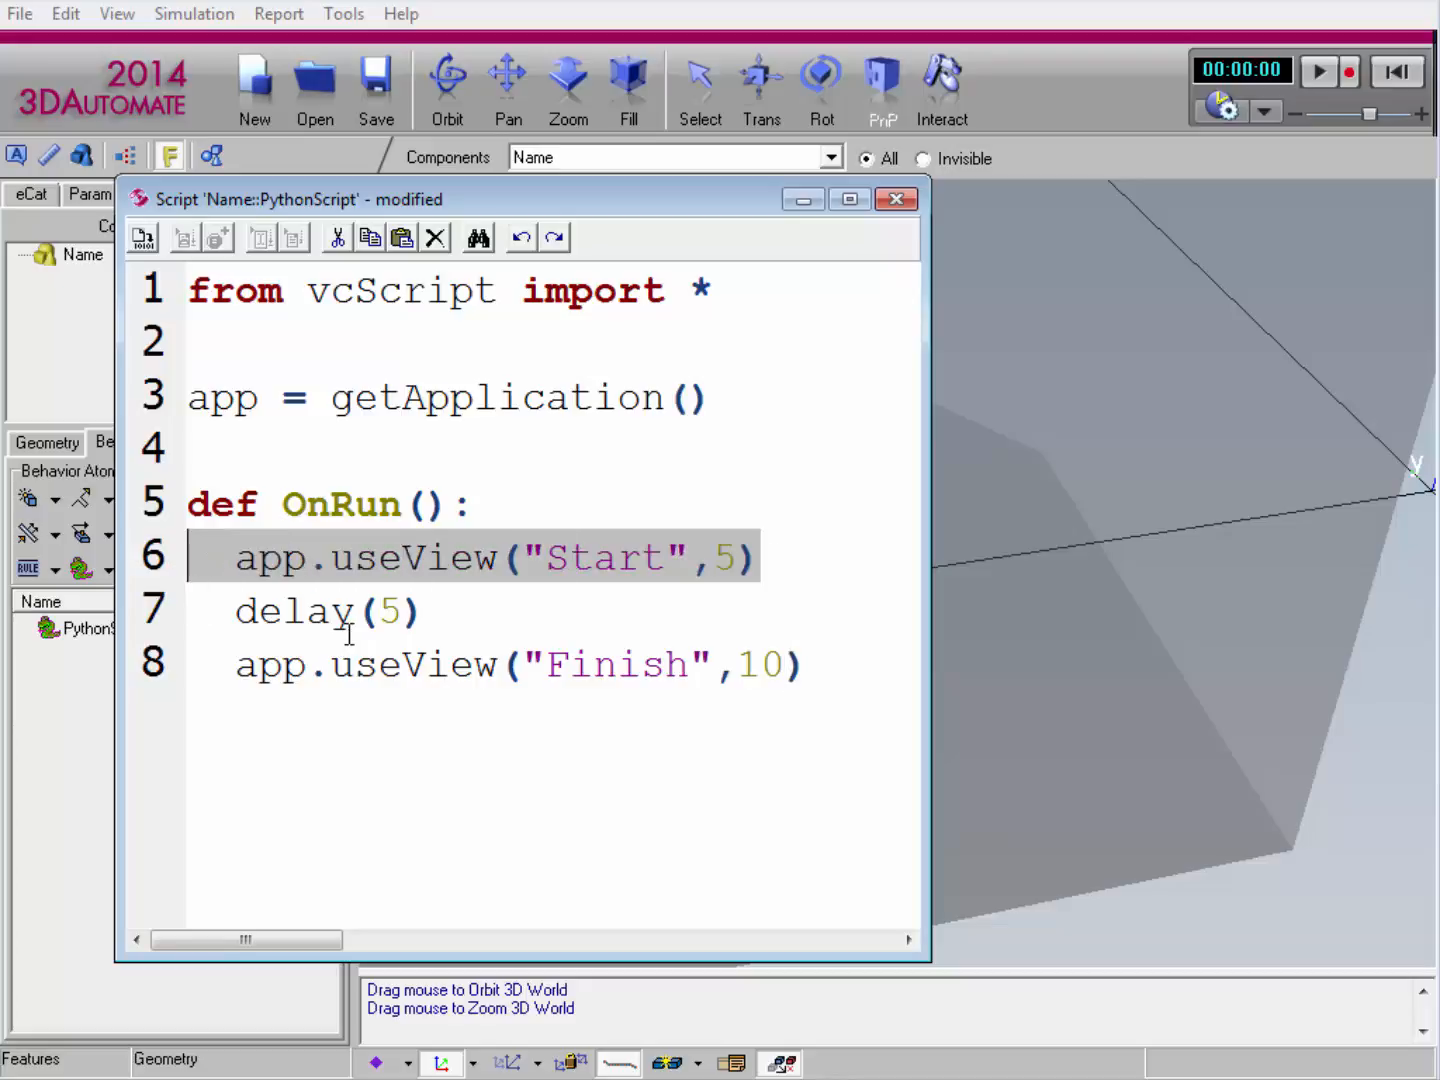
pyautogui.moveTo(252, 665); pyautogui.dragTo(830, 670)
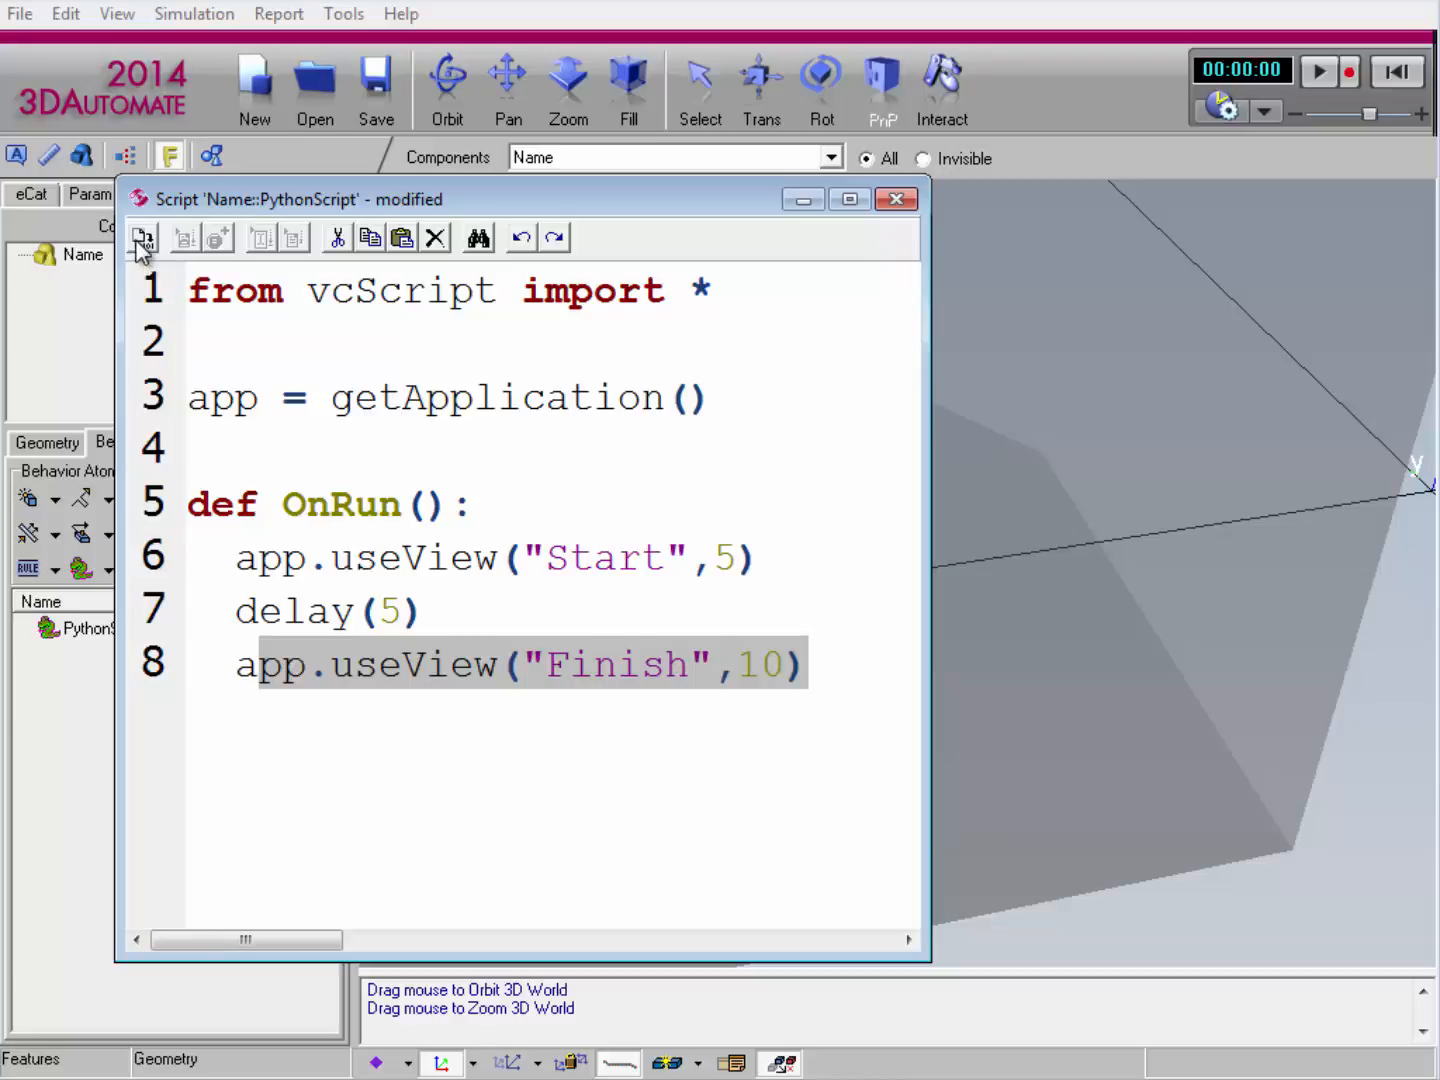
pyautogui.click(141, 243)
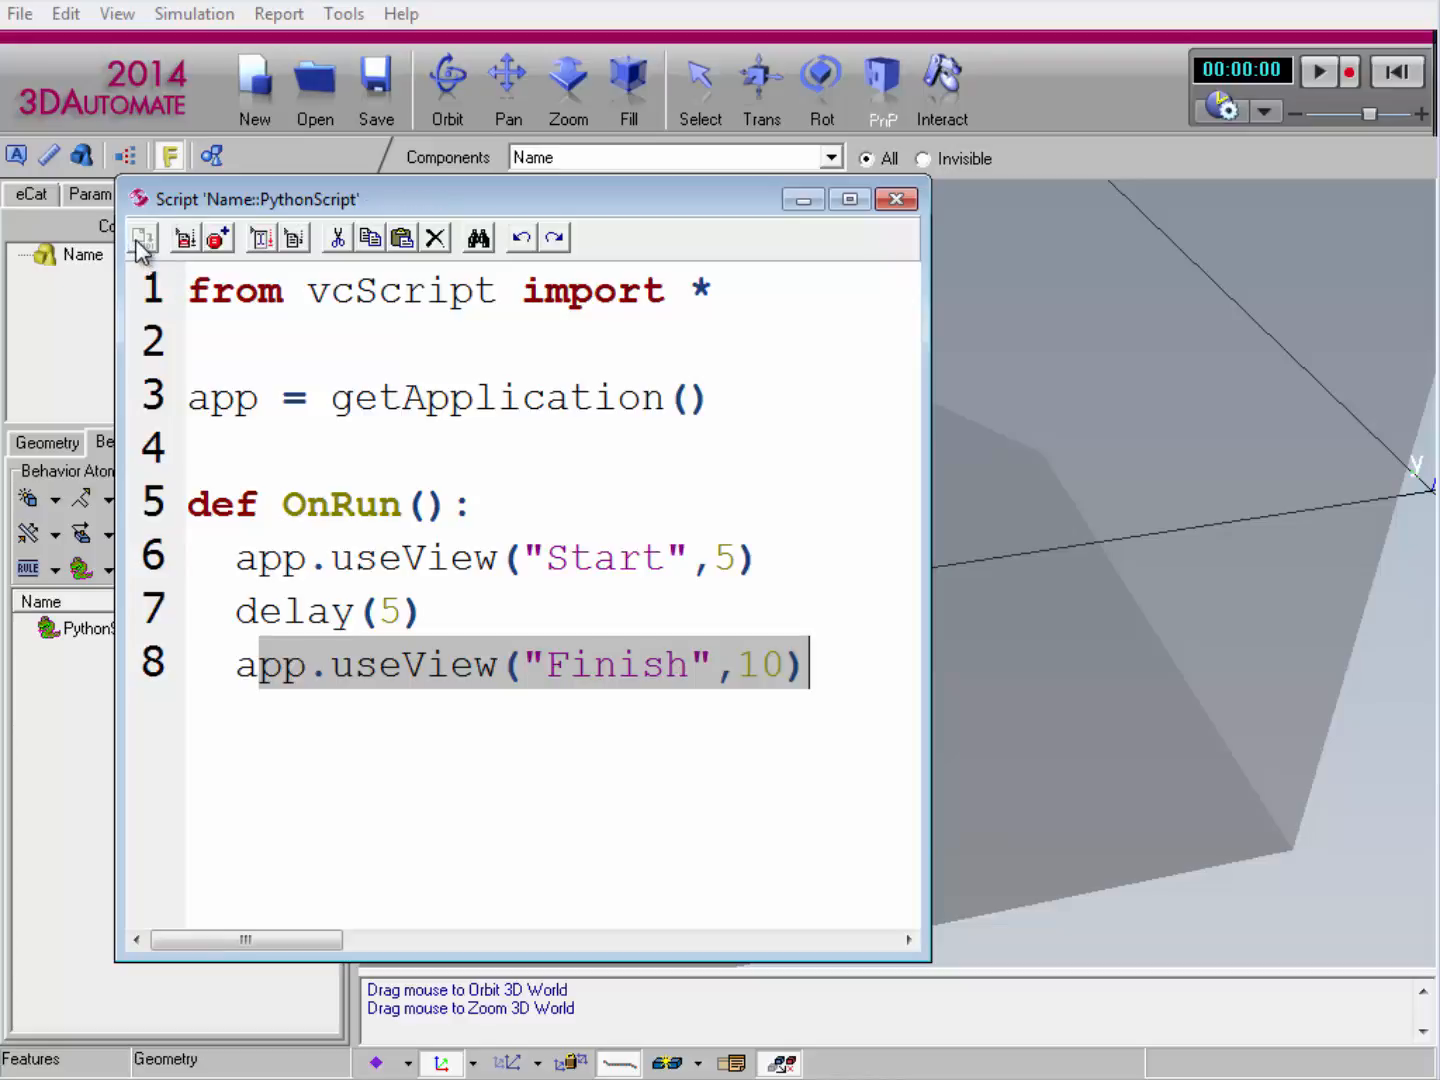
# Minimize the script editor, reset the simulation, run it through the Start and Finish views, and stop it.
pyautogui.click(803, 201)
pyautogui.click(1399, 77)
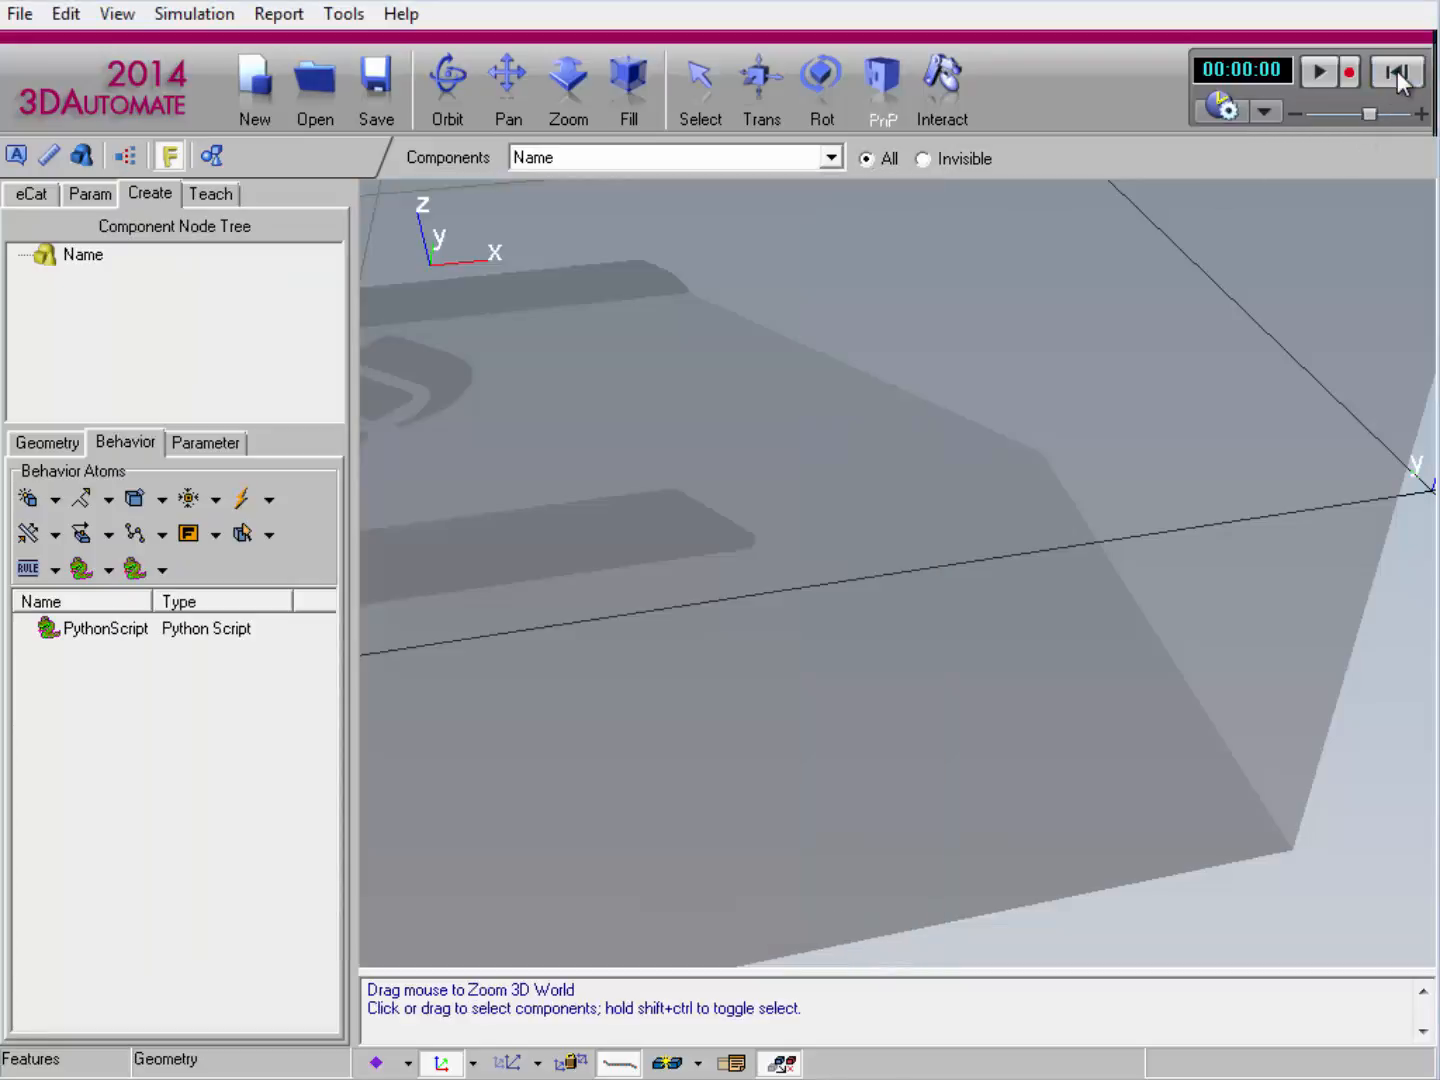
pyautogui.click(1319, 77)
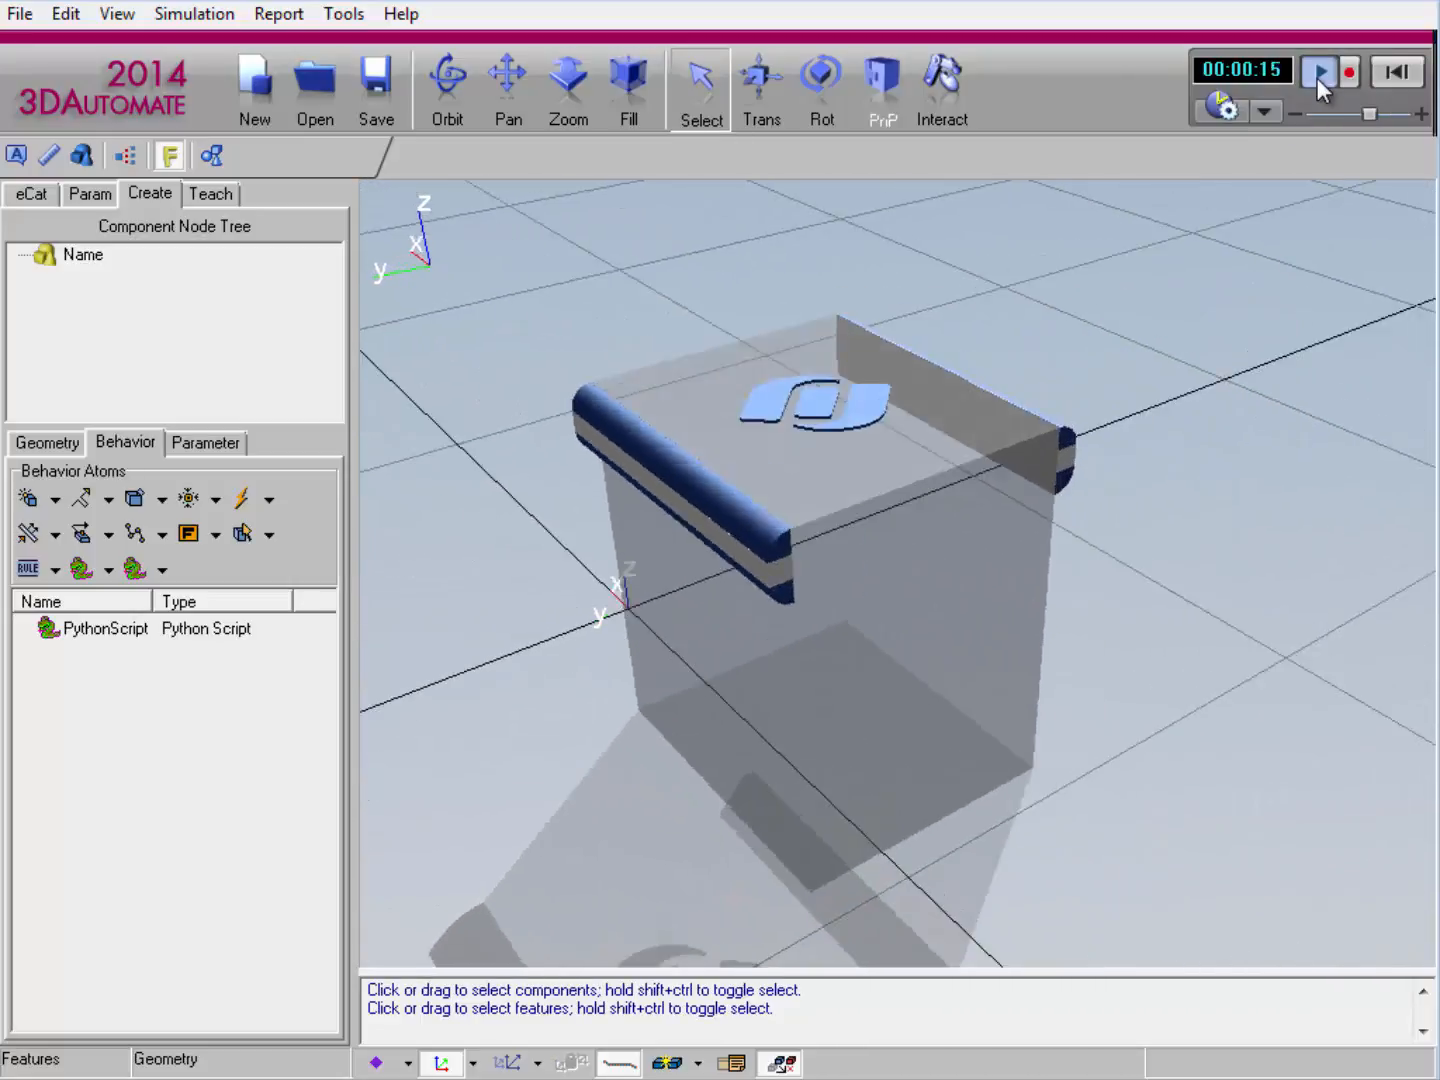
pyautogui.click(1318, 77)
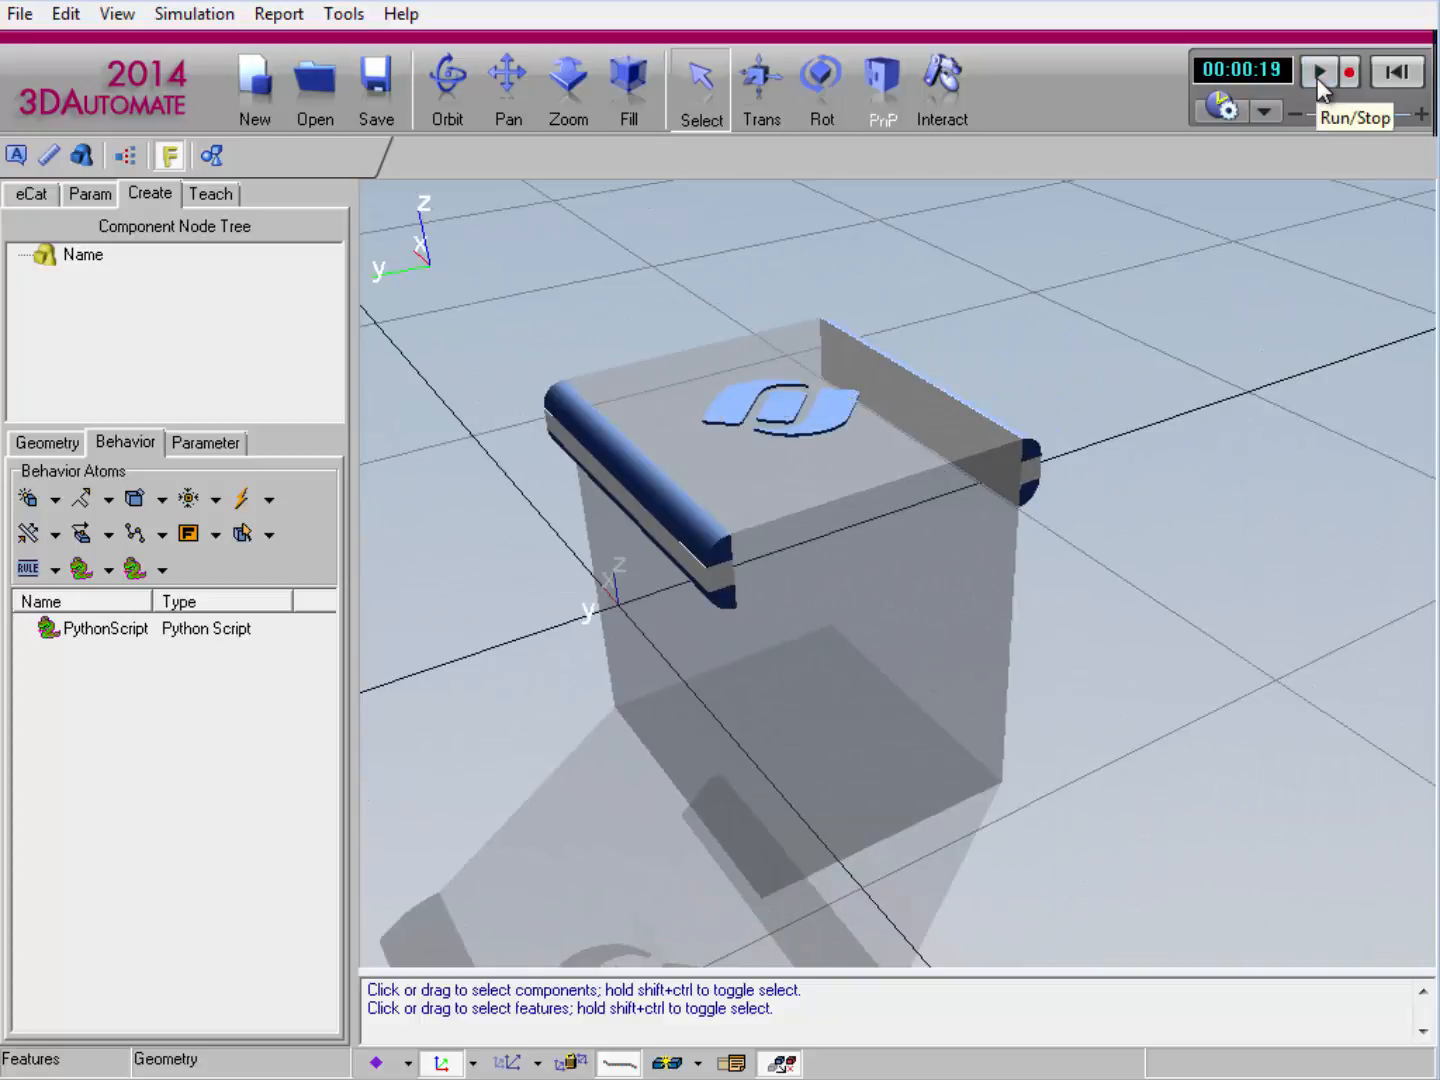